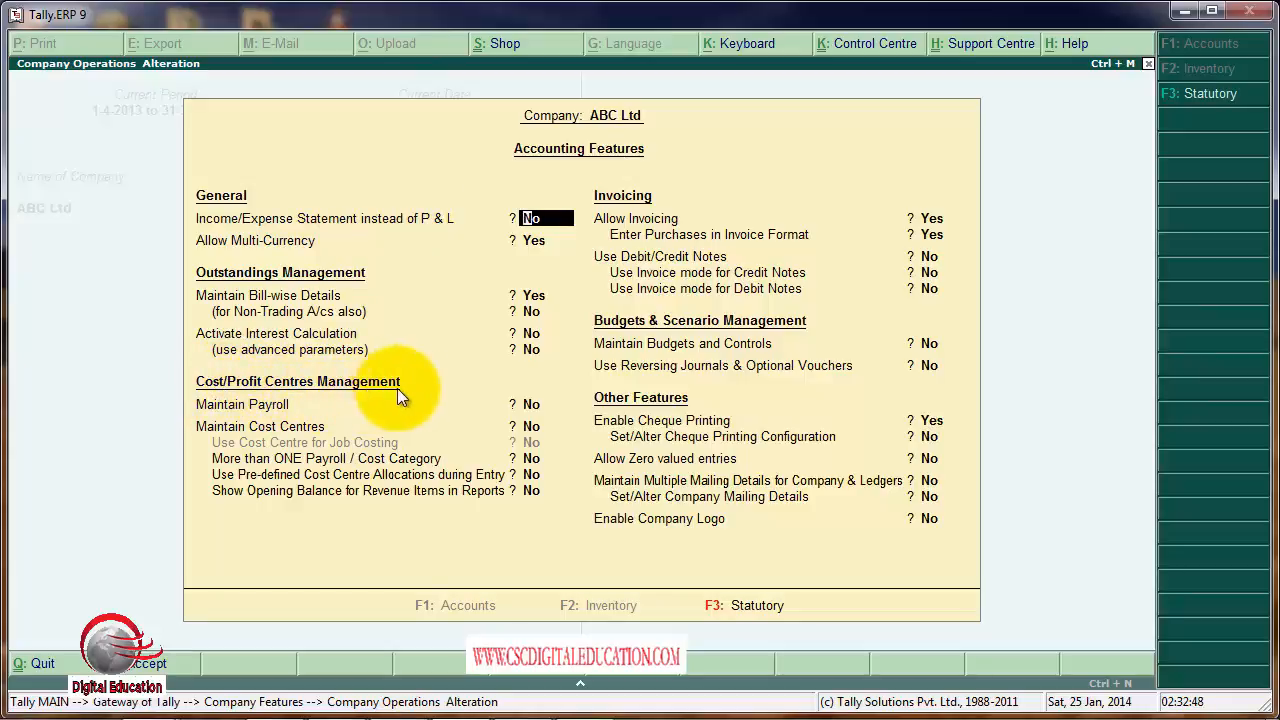
Set Maintain Payroll to Yes in the accounting features of ABC Ltd.
{"action": "key", "text": "Return"}
{"action": "key", "text": "Return"}
{"action": "key", "text": "Return"}
{"action": "key", "text": "Return"}
{"action": "key", "text": "Return"}
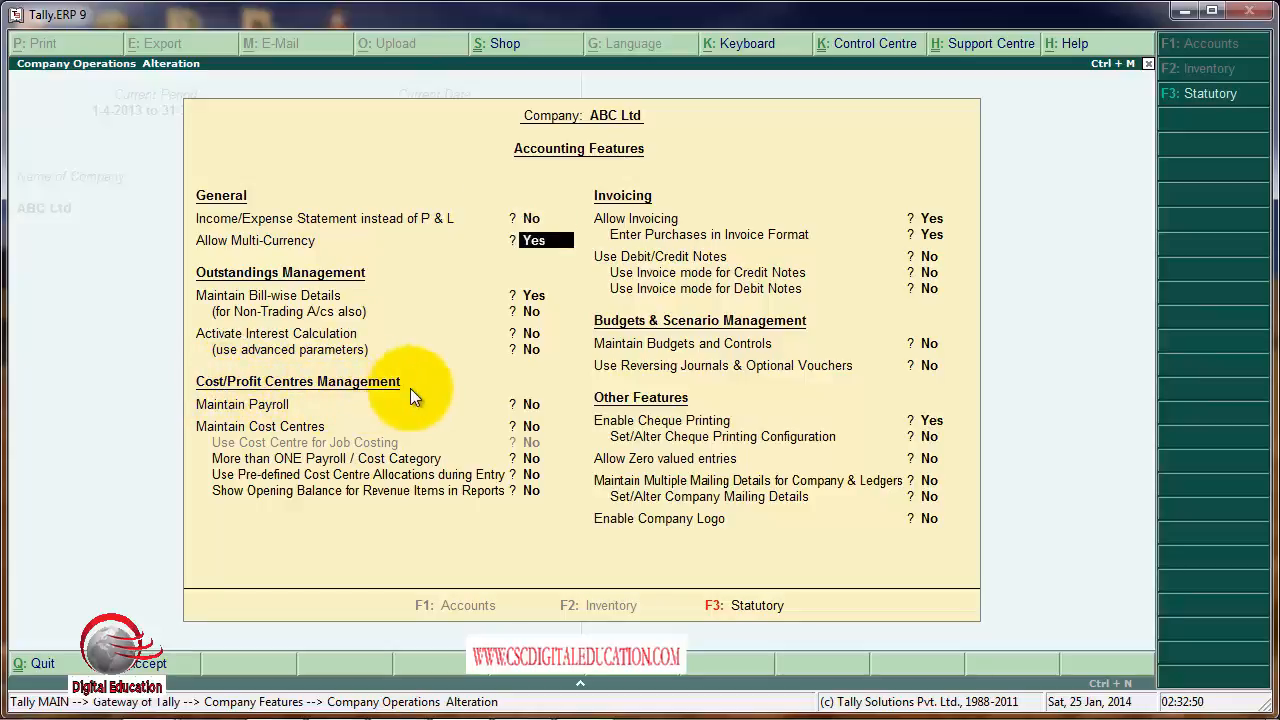
{"action": "type", "text": "yes"}
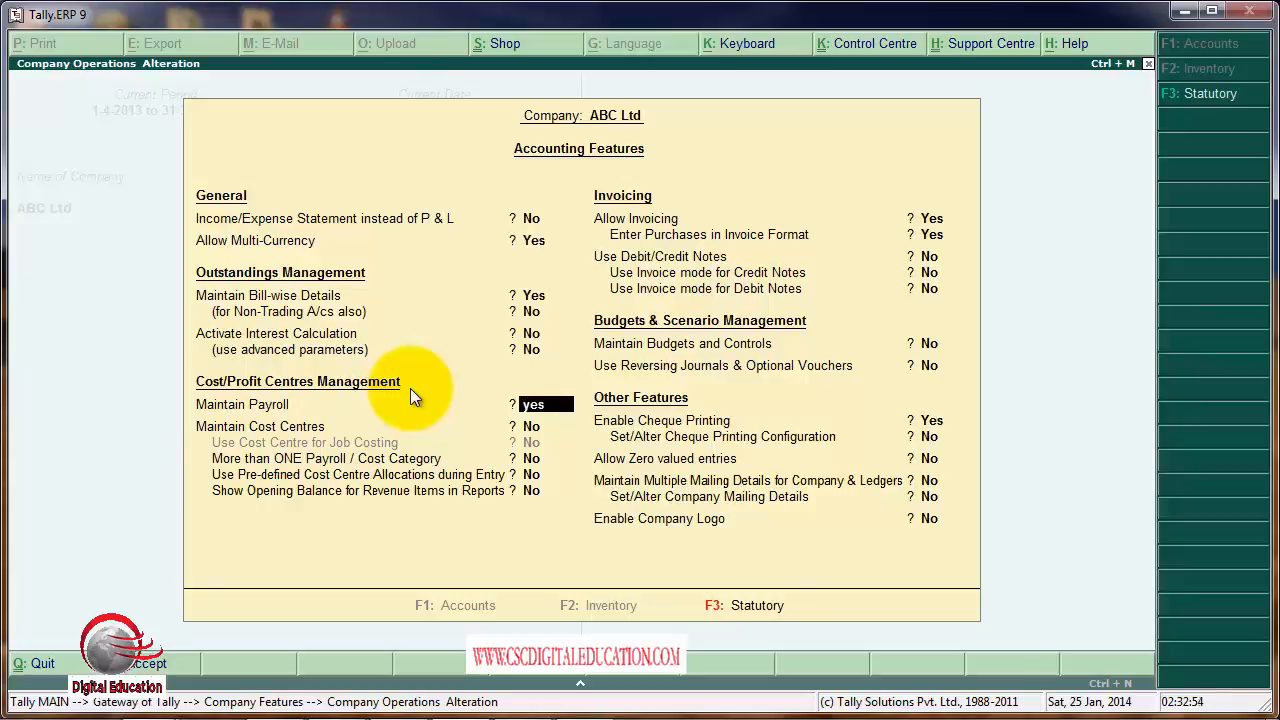
{"action": "key", "text": "Return"}
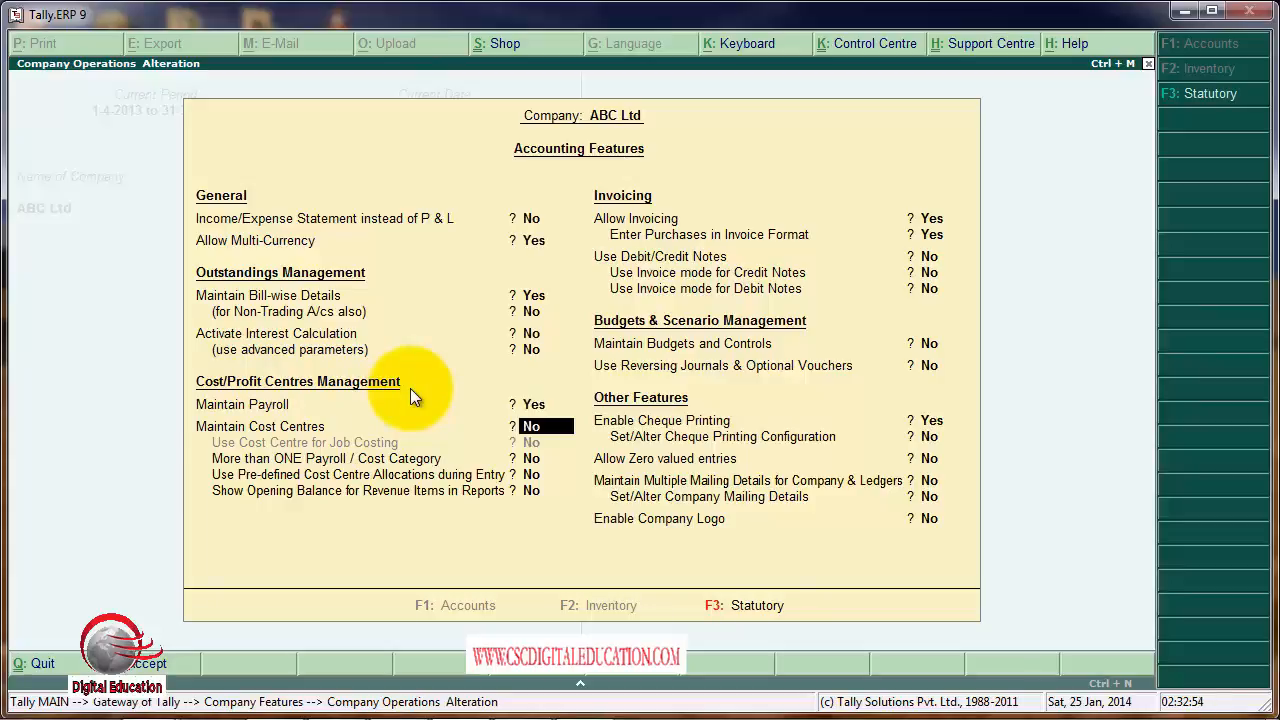
Set More than ONE Payroll / Cost Category to Yes, save the accounting features and return to the Gateway of Tally.
{"action": "key", "text": "Return"}
{"action": "type", "text": "yes"}
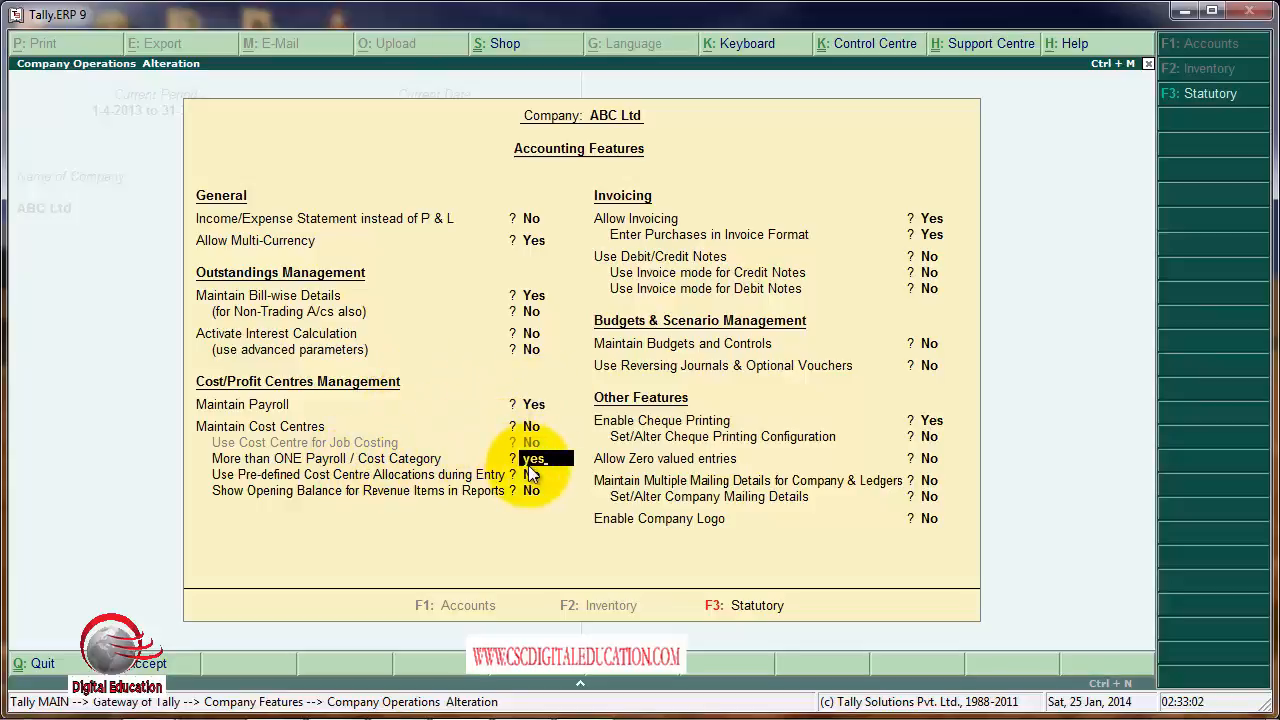
{"action": "key", "text": "Return"}
{"action": "key", "text": "Return"}
{"action": "key", "text": "Return"}
{"action": "key", "text": "Return"}
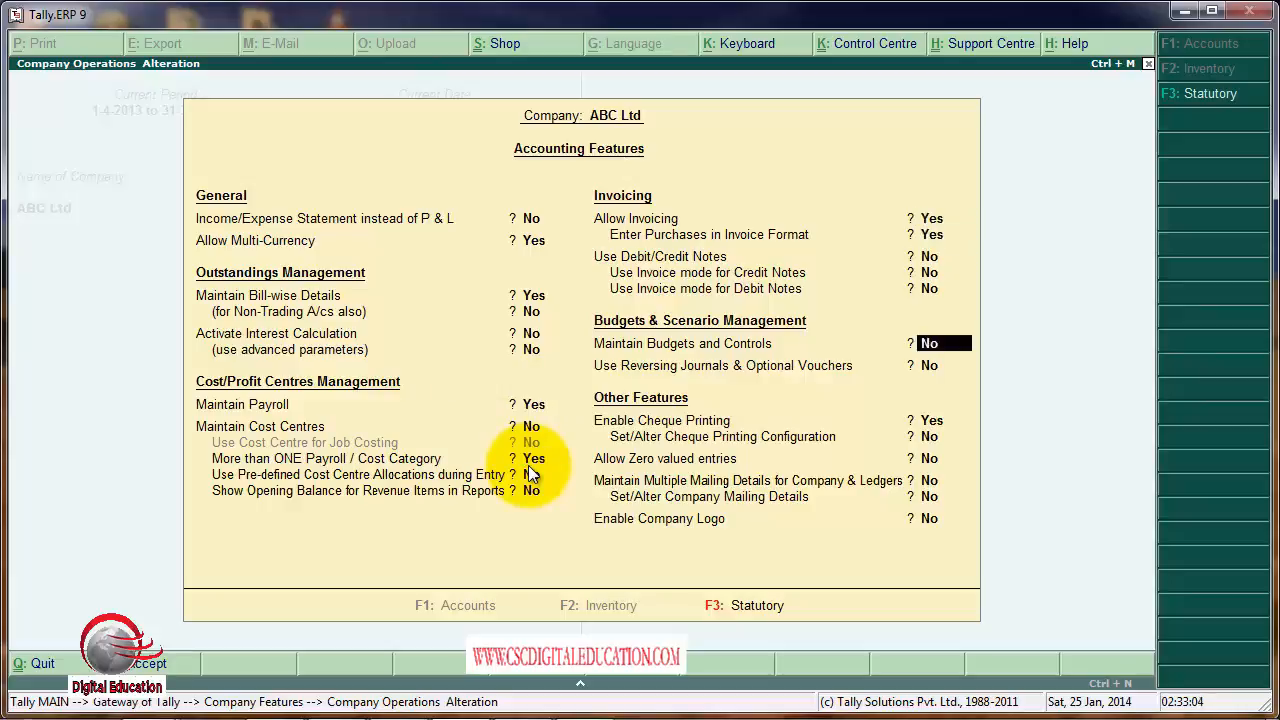
{"action": "key", "text": "Return"}
{"action": "key", "text": "Return"}
{"action": "key", "text": "Return"}
{"action": "key", "text": "Return"}
{"action": "key", "text": "Return"}
{"action": "key", "text": "Return"}
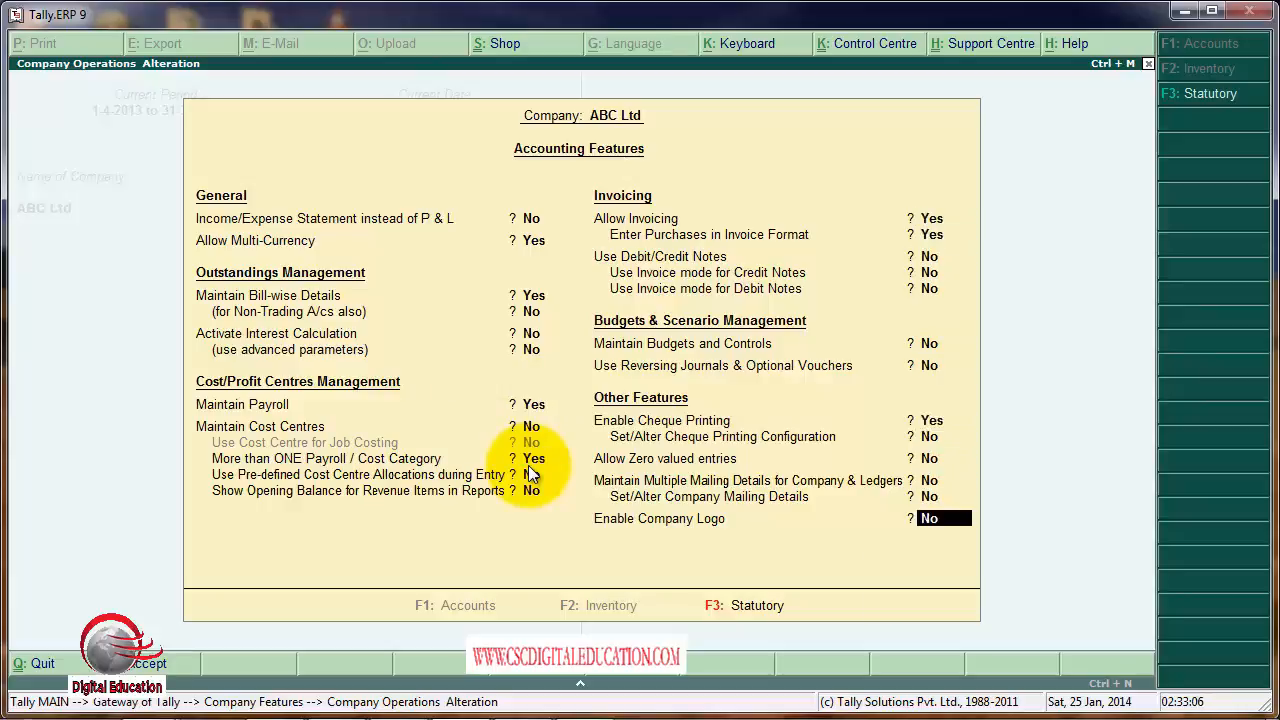
{"action": "key", "text": "Return"}
{"action": "key", "text": "Return"}
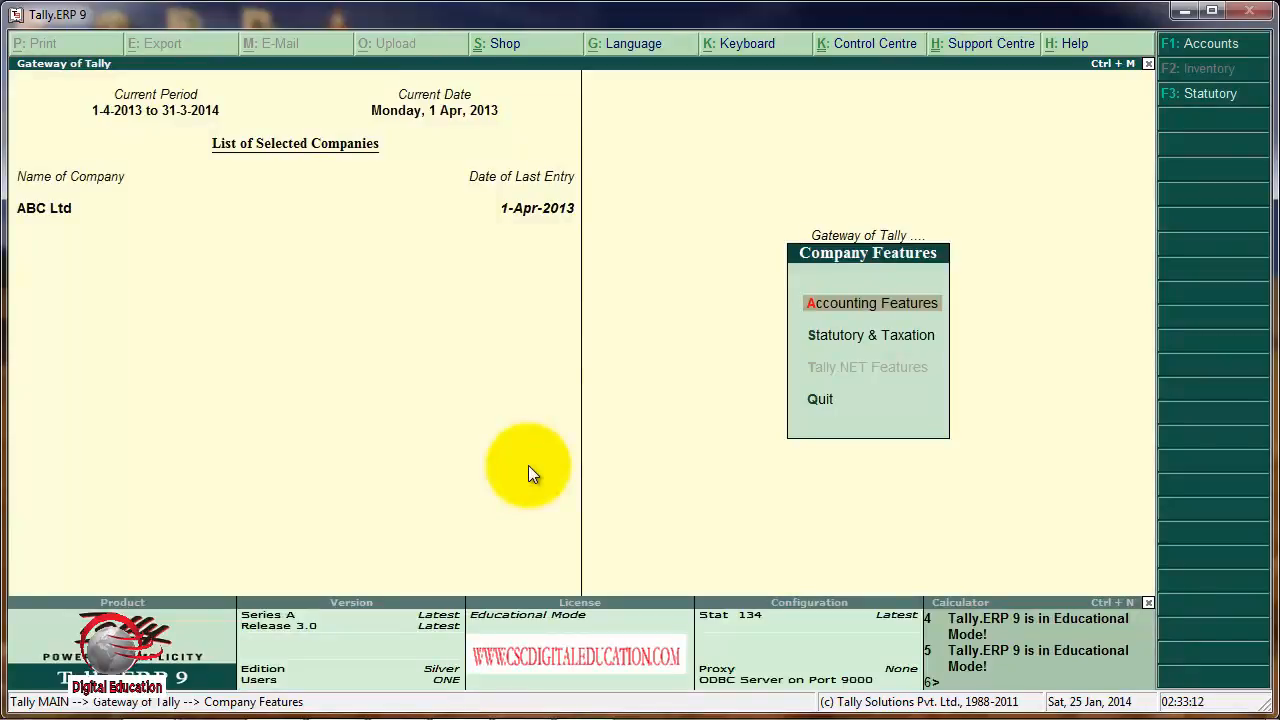
{"action": "key", "text": "Escape"}
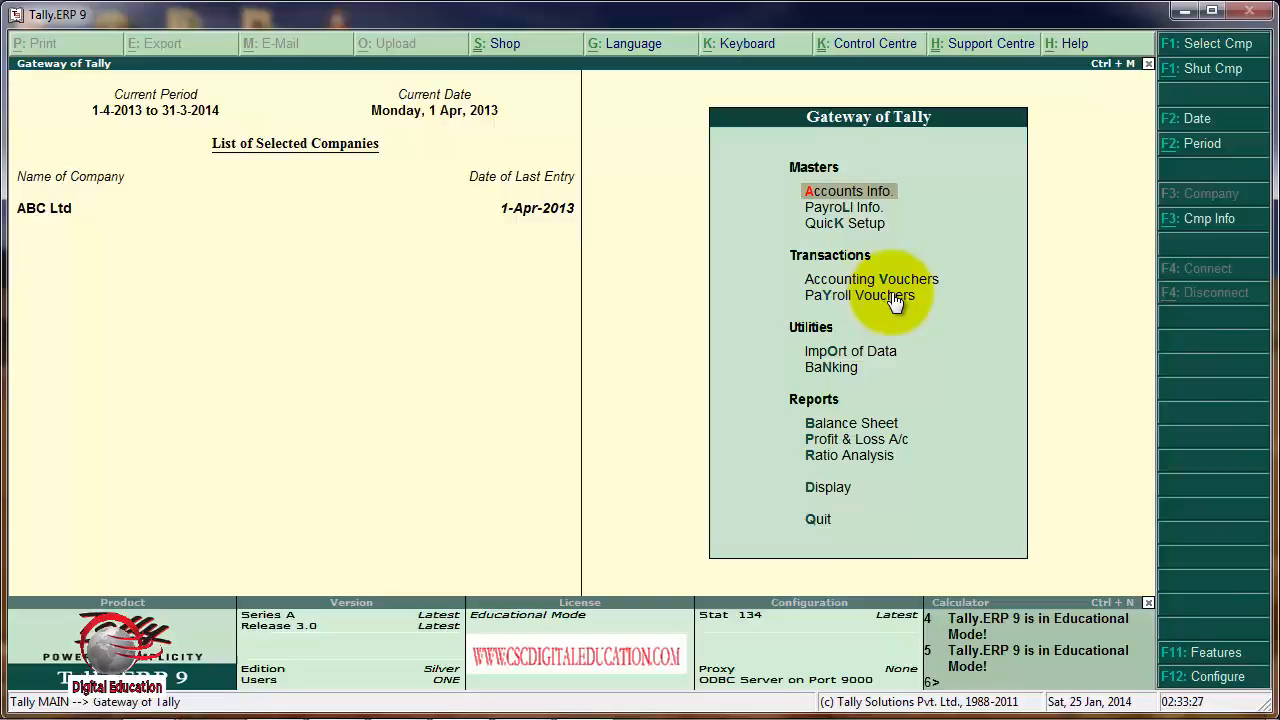
Start creating multiple payroll employee categories and add Delhi with both revenue and non-revenue item allocations set to Yes.
{"action": "left_click", "coordinate": [869, 205]}
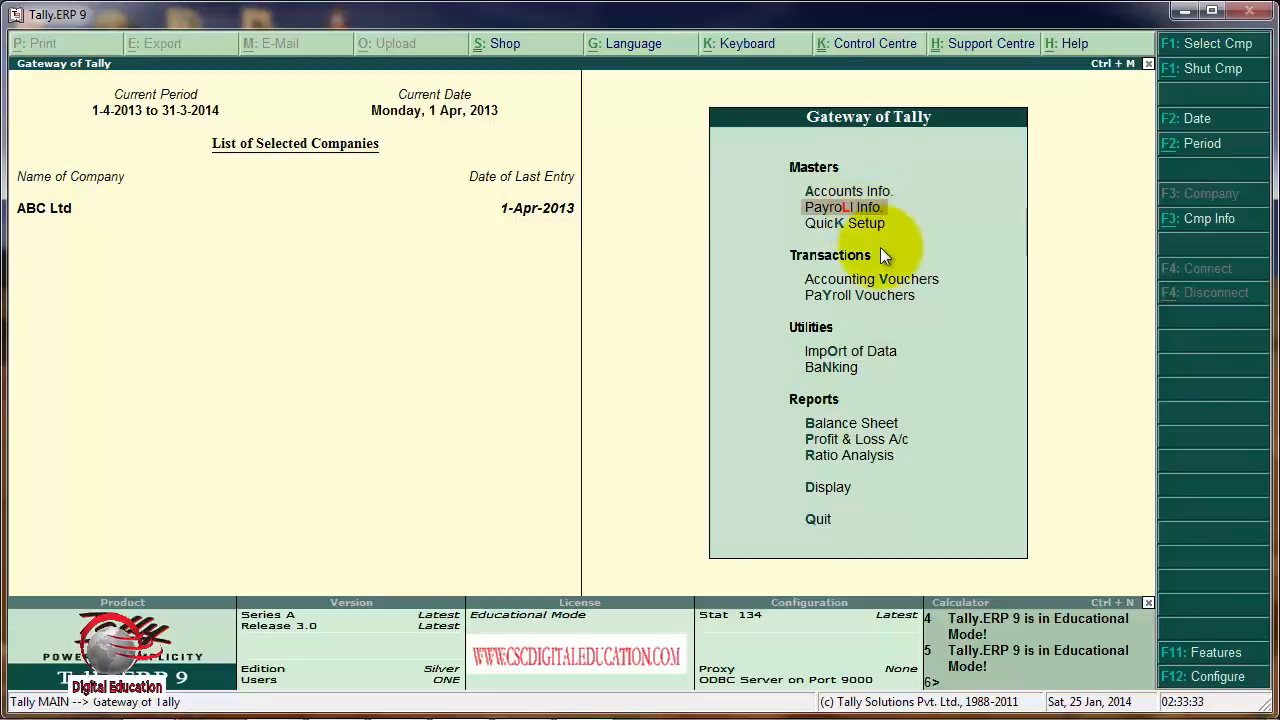
{"action": "key", "text": "Return"}
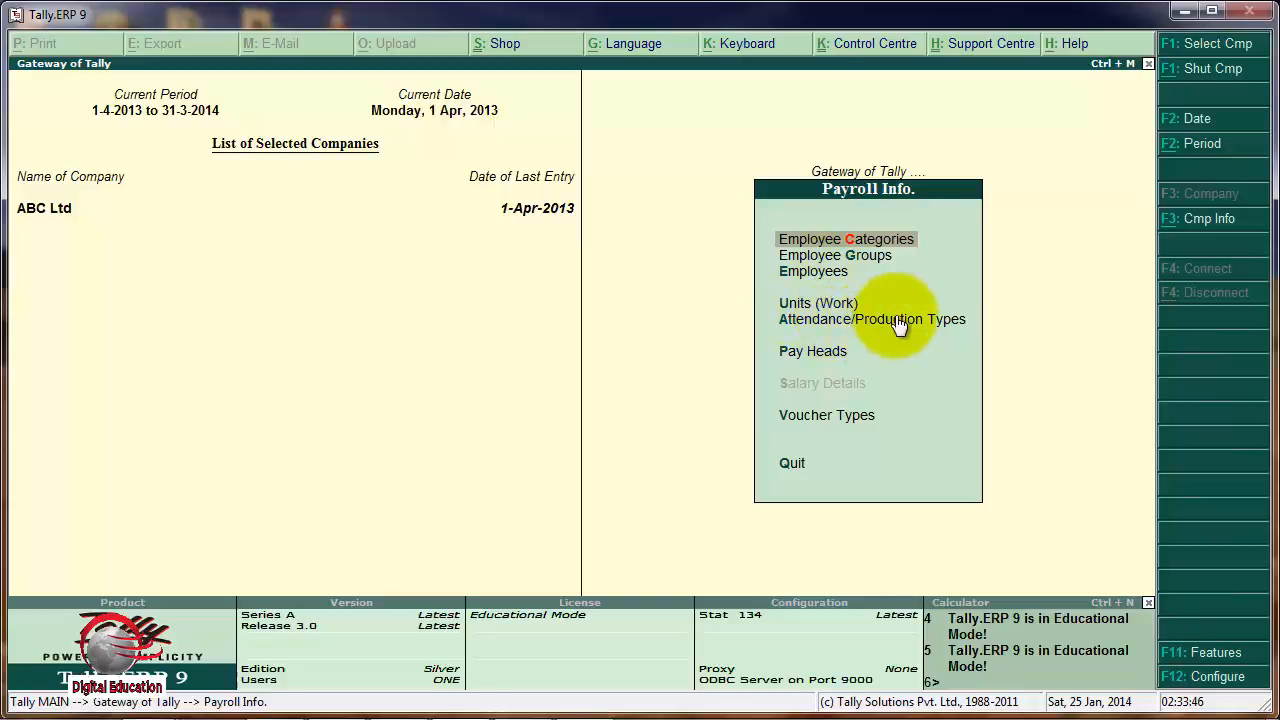
{"action": "left_click", "coordinate": [819, 240]}
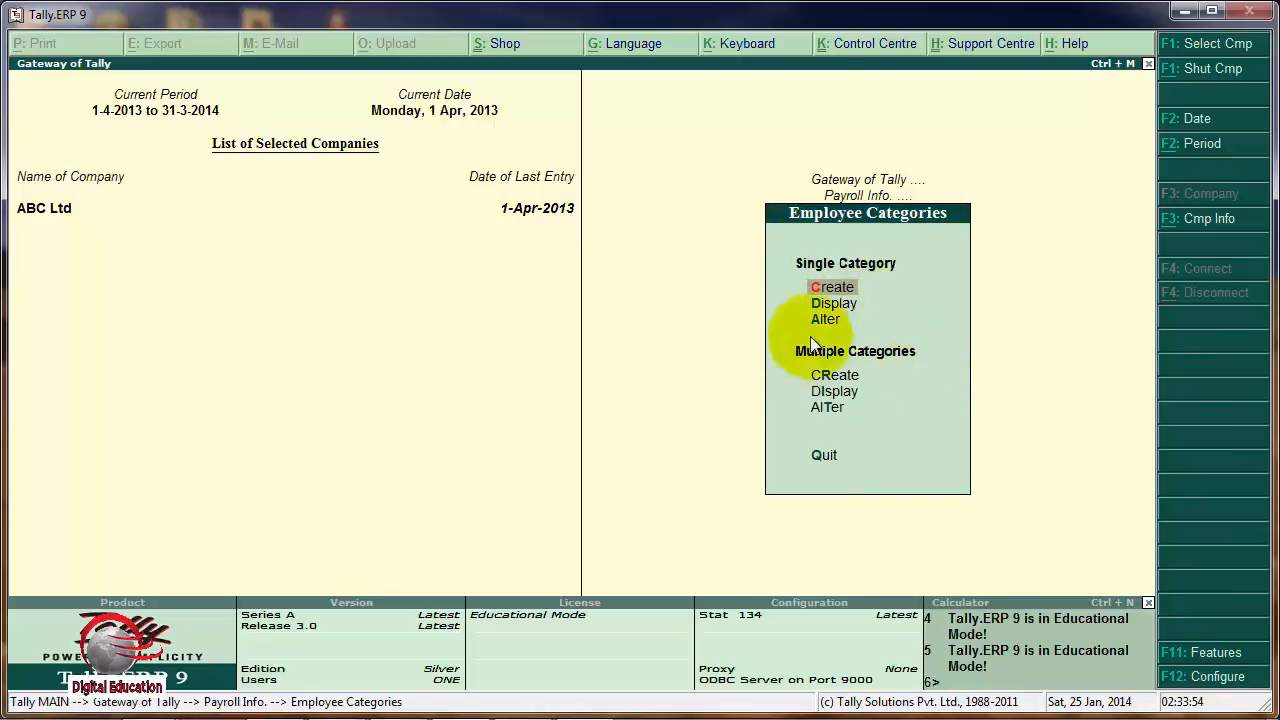
{"action": "left_click", "coordinate": [846, 375]}
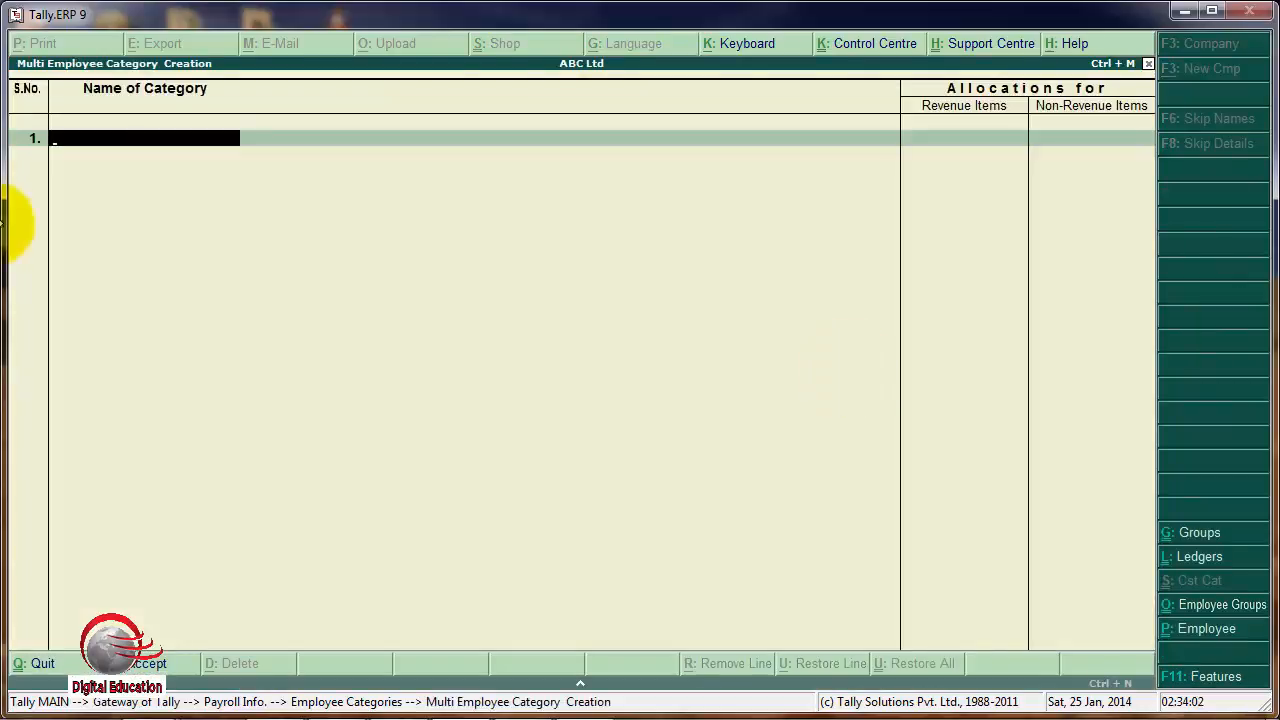
{"action": "type", "text": "Delhi"}
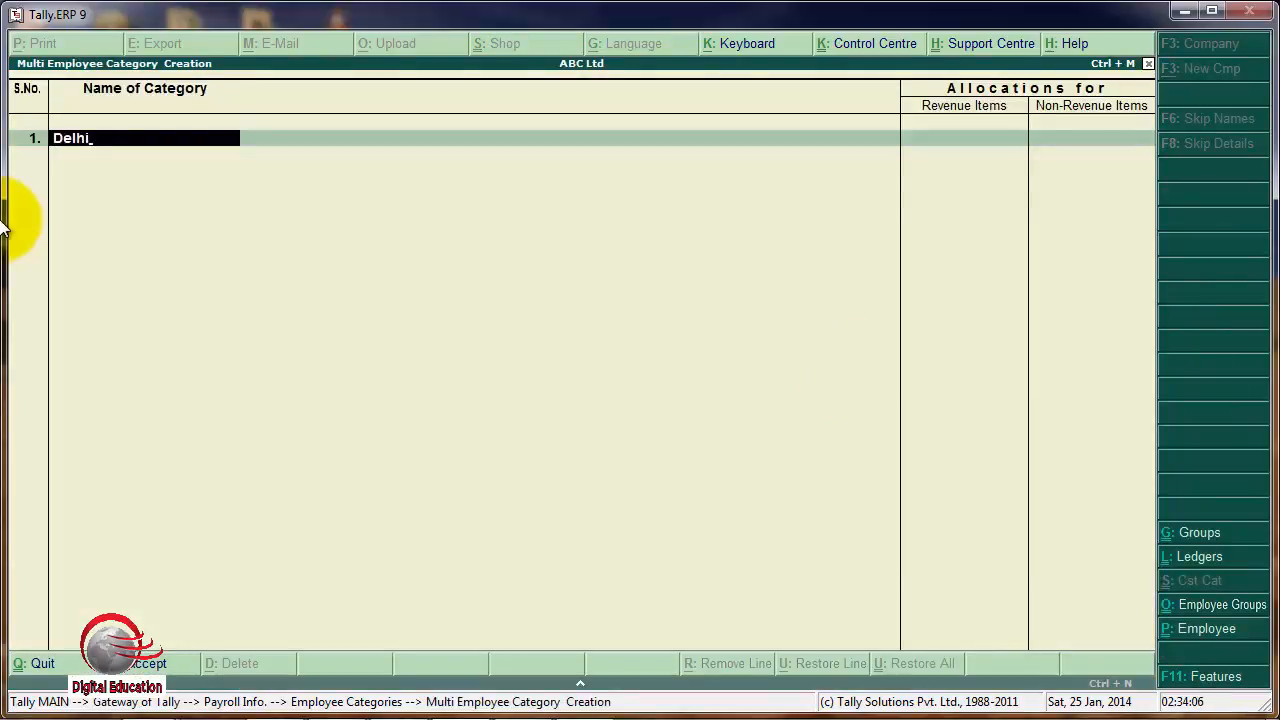
{"action": "key", "text": "Return"}
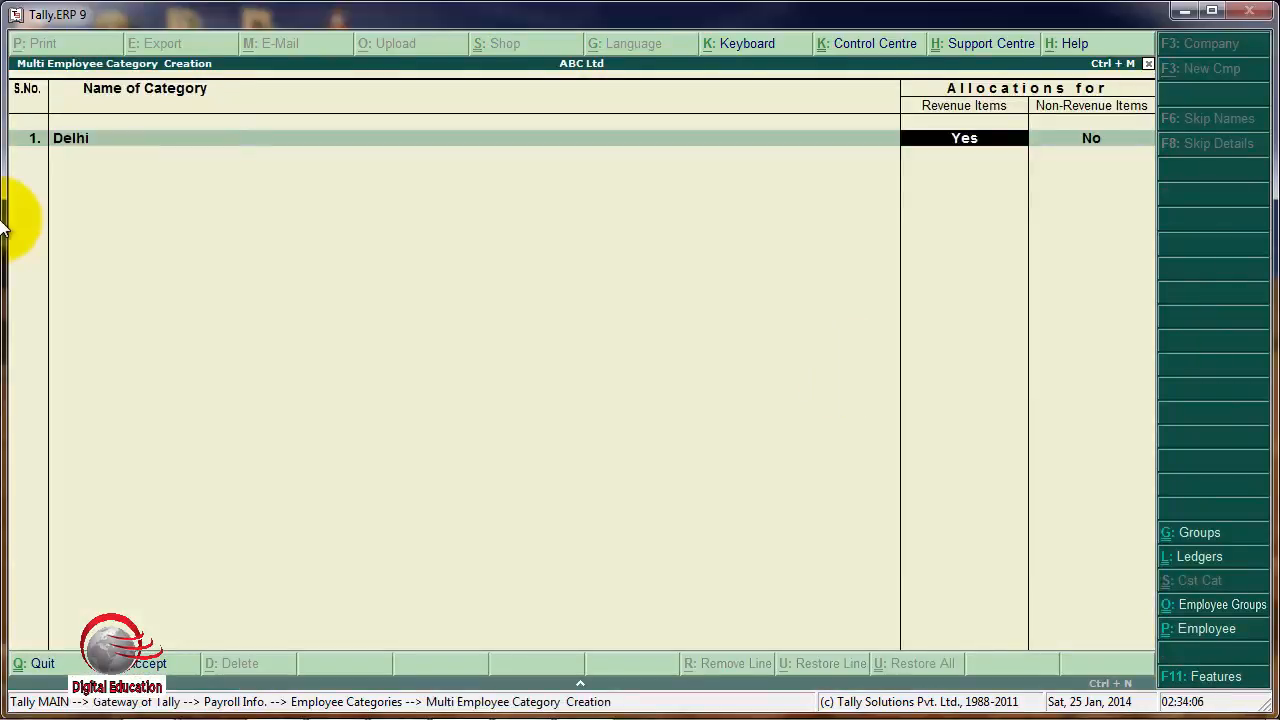
{"action": "key", "text": "Return"}
{"action": "type", "text": "y"}
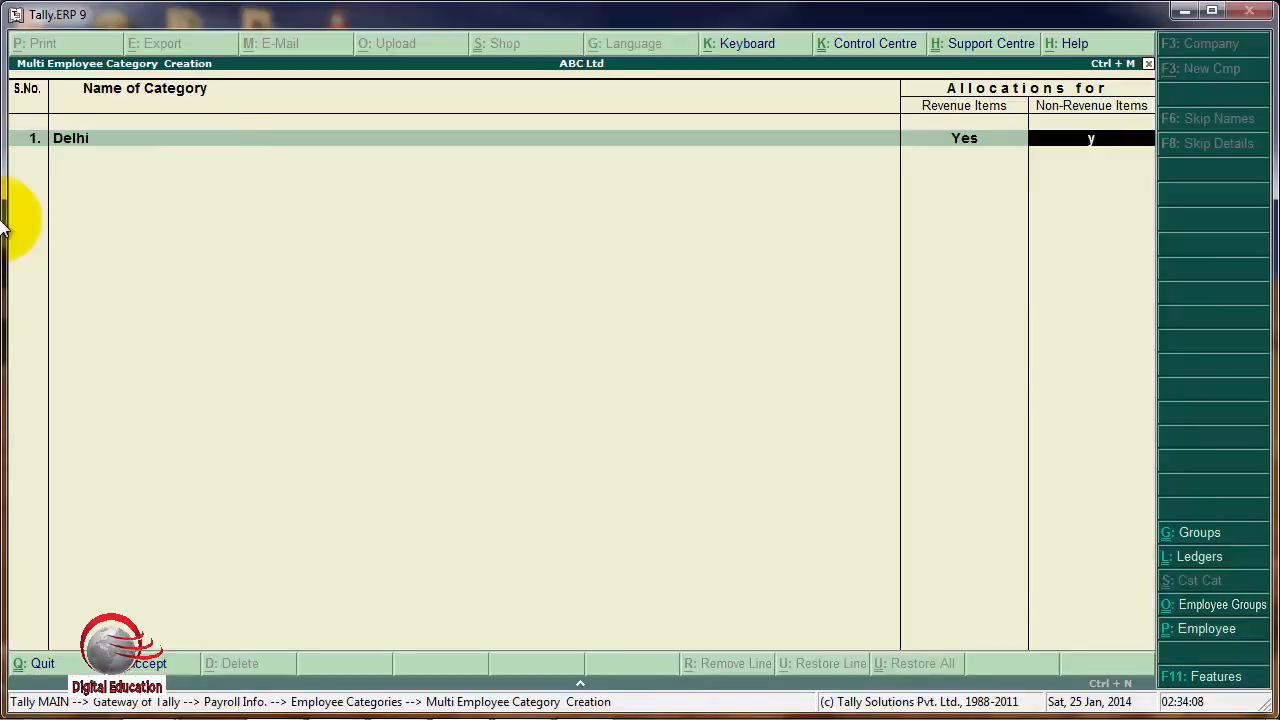
{"action": "key", "text": "Return"}
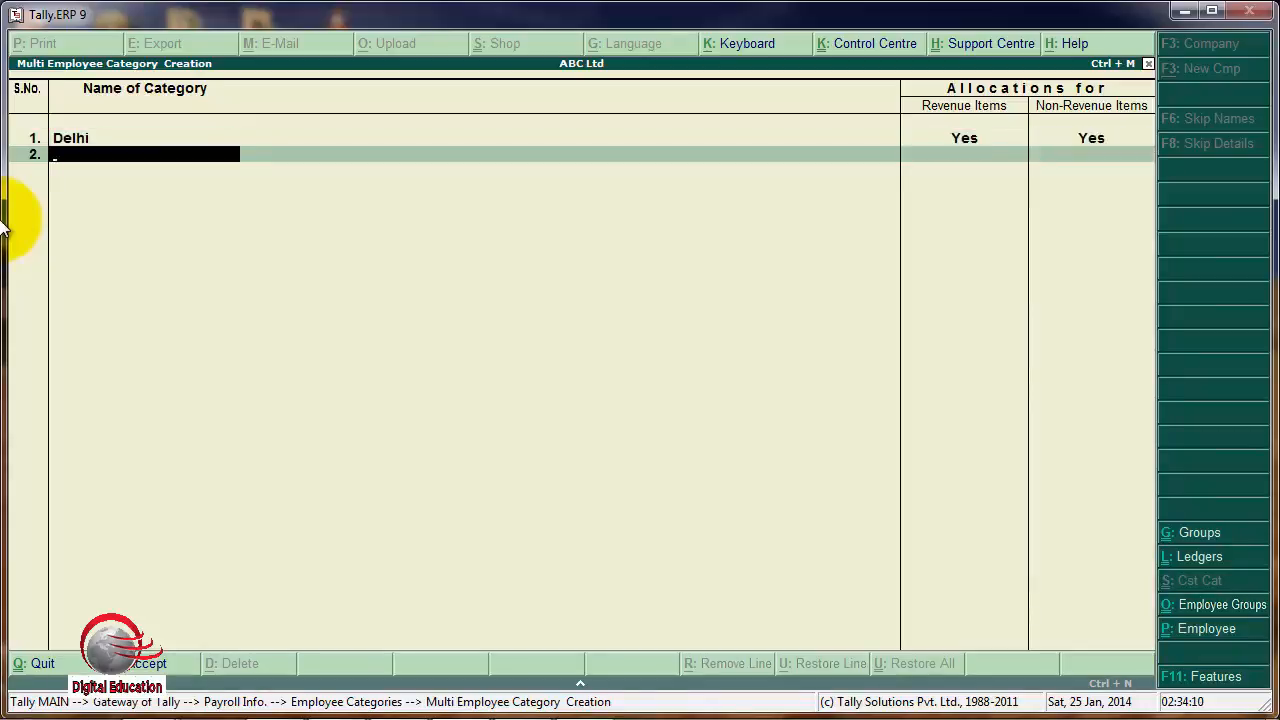
Add Ahmedabad as the second employee category, with revenue and non-revenue item allocations set to Yes.
{"action": "type", "text": "Ahmedabad"}
{"action": "key", "text": "Return"}
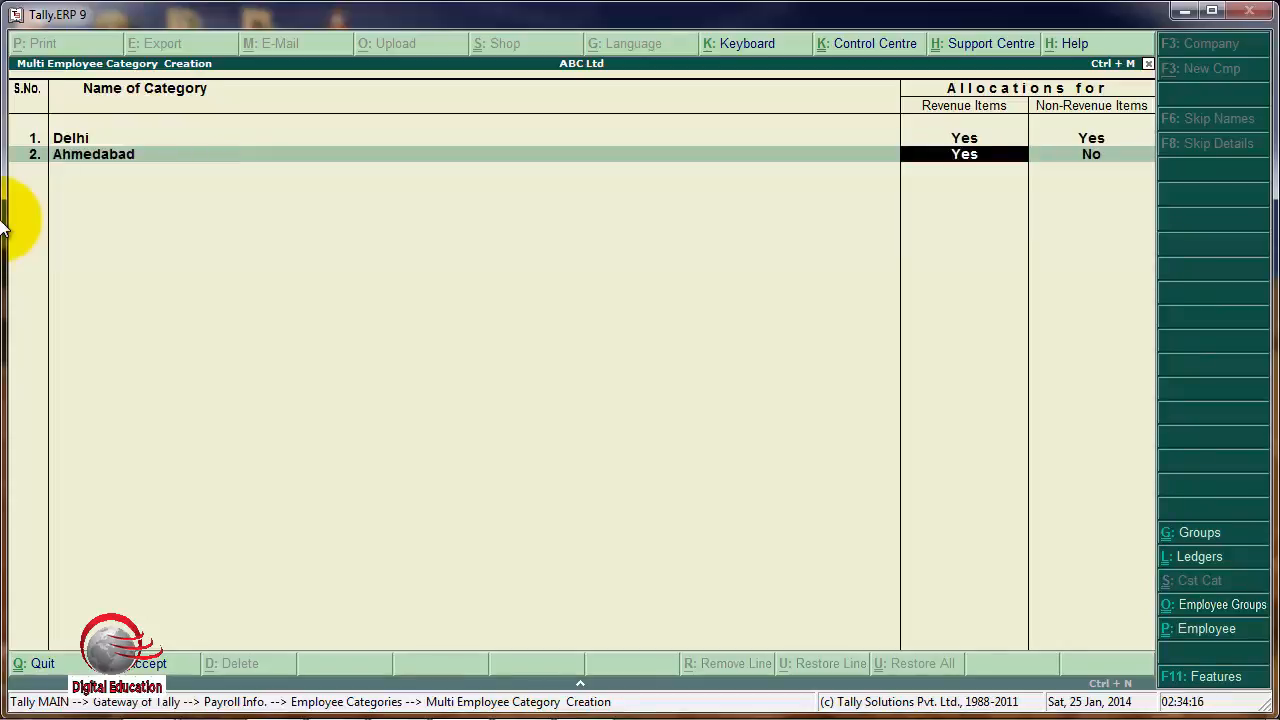
{"action": "key", "text": "Return"}
{"action": "type", "text": "y"}
{"action": "key", "text": "Return"}
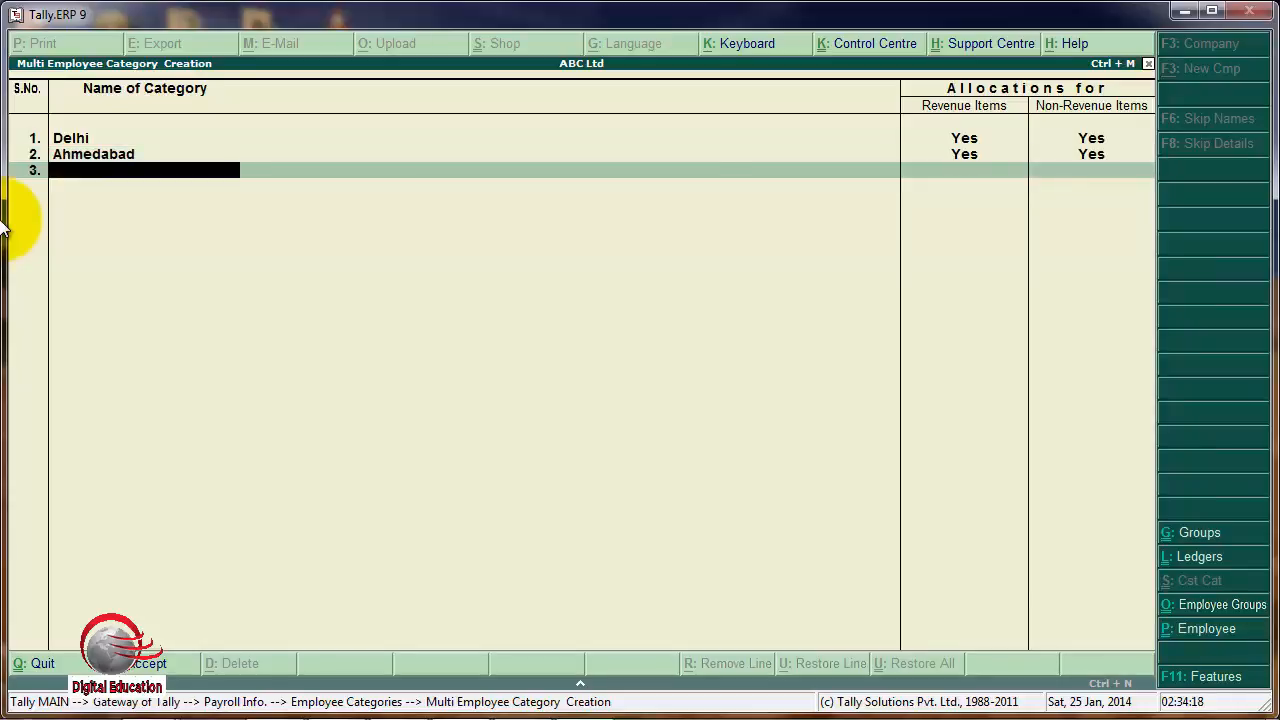
Add Gandhinagar as the third employee category with both allocations set to Yes, and save the category list.
{"action": "type", "text": "Gandhinagar"}
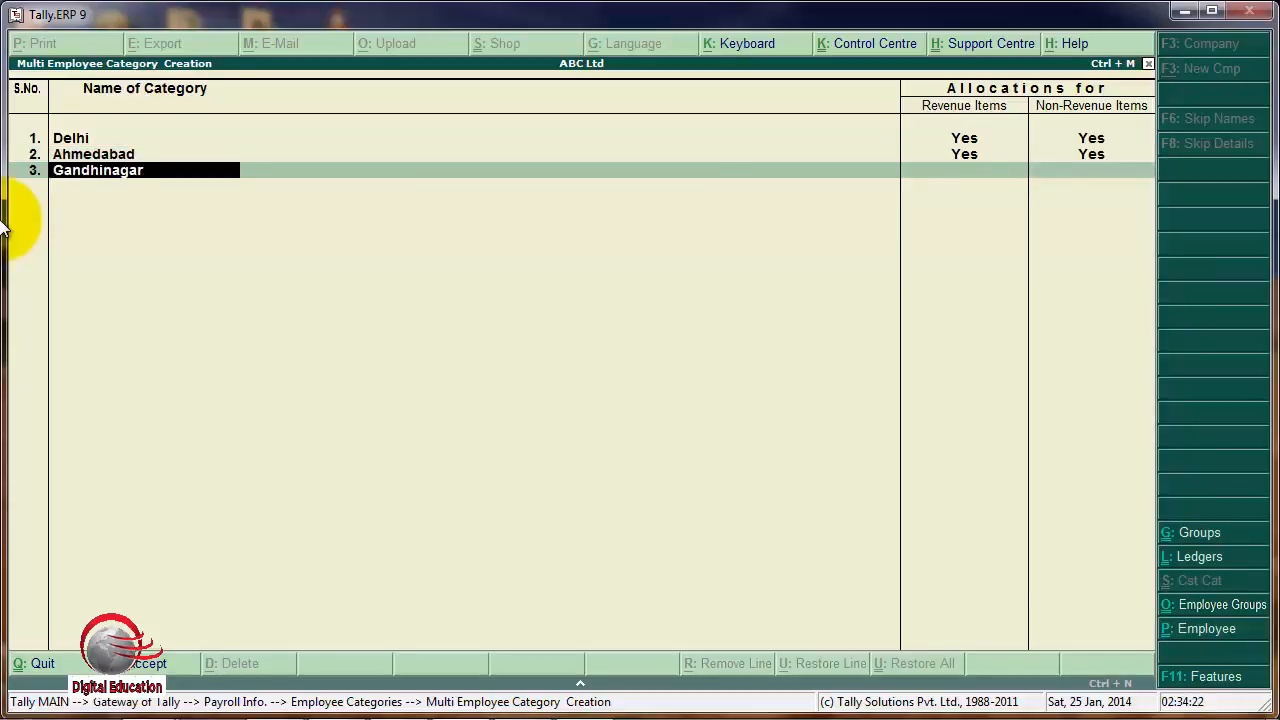
{"action": "key", "text": "Return"}
{"action": "type", "text": "y"}
{"action": "key", "text": "Return"}
{"action": "type", "text": "y"}
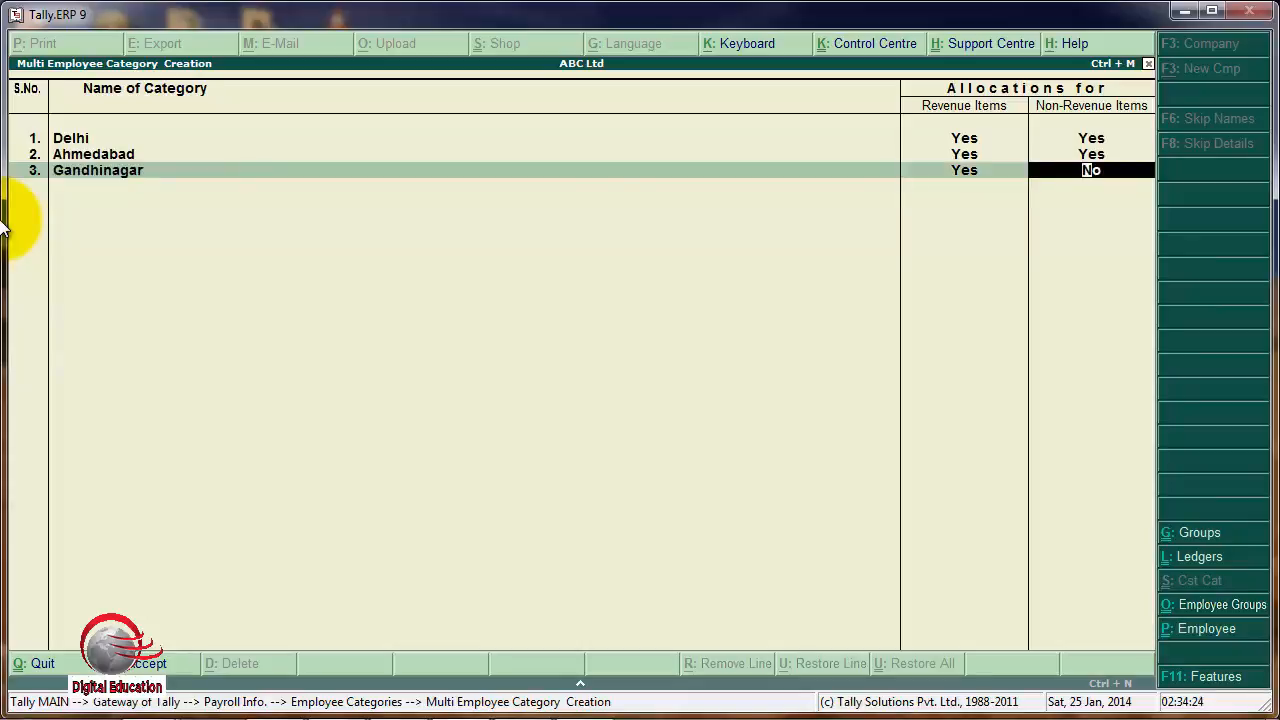
{"action": "key", "text": "Return"}
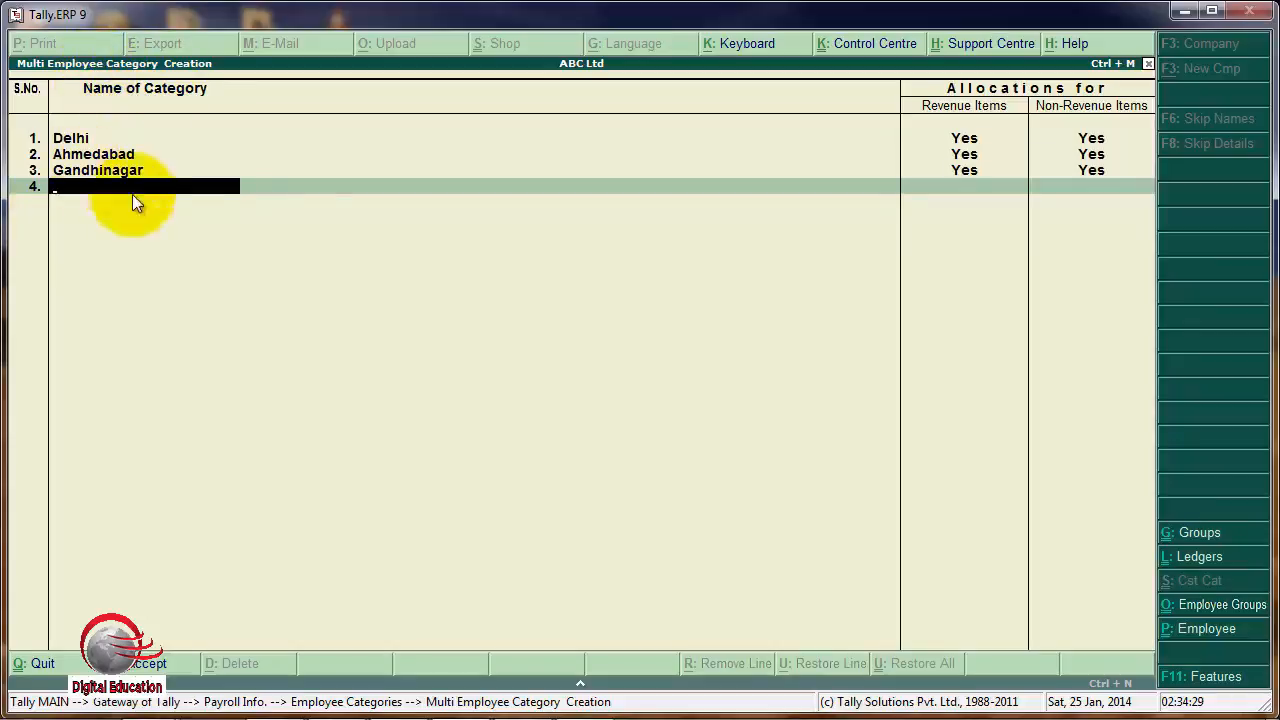
{"action": "key", "text": "Return"}
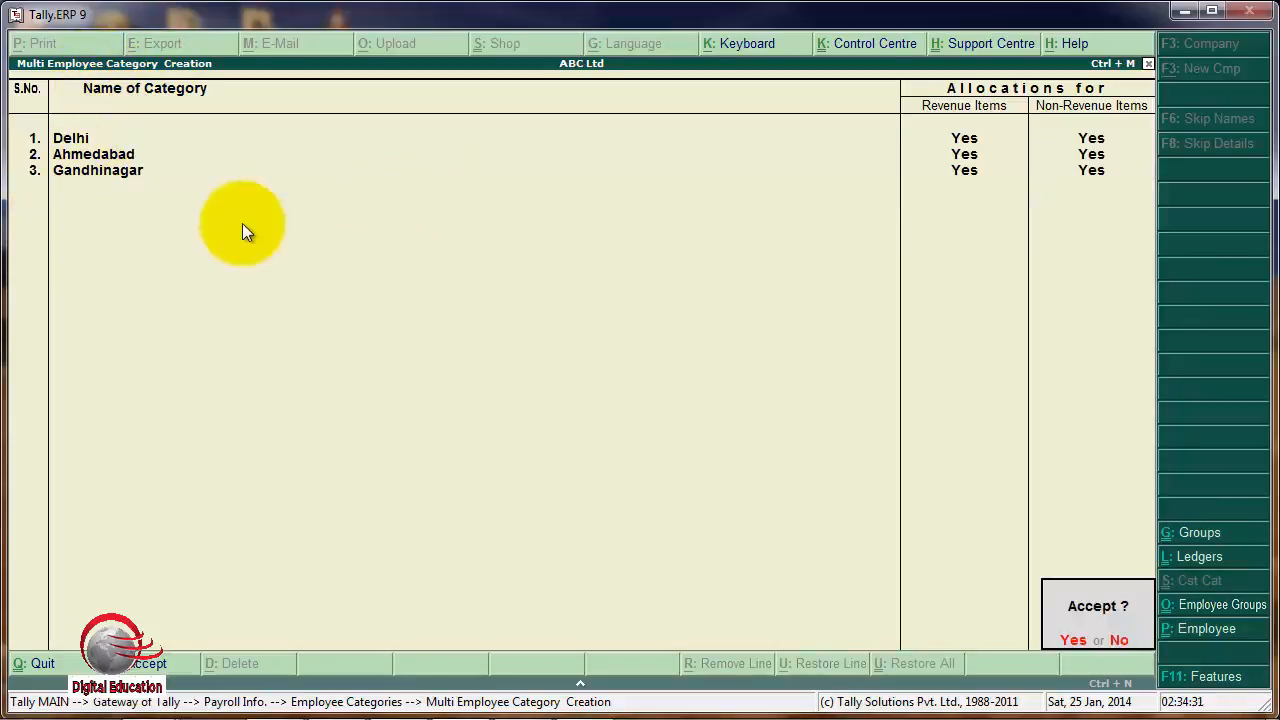
{"action": "key", "text": "y"}
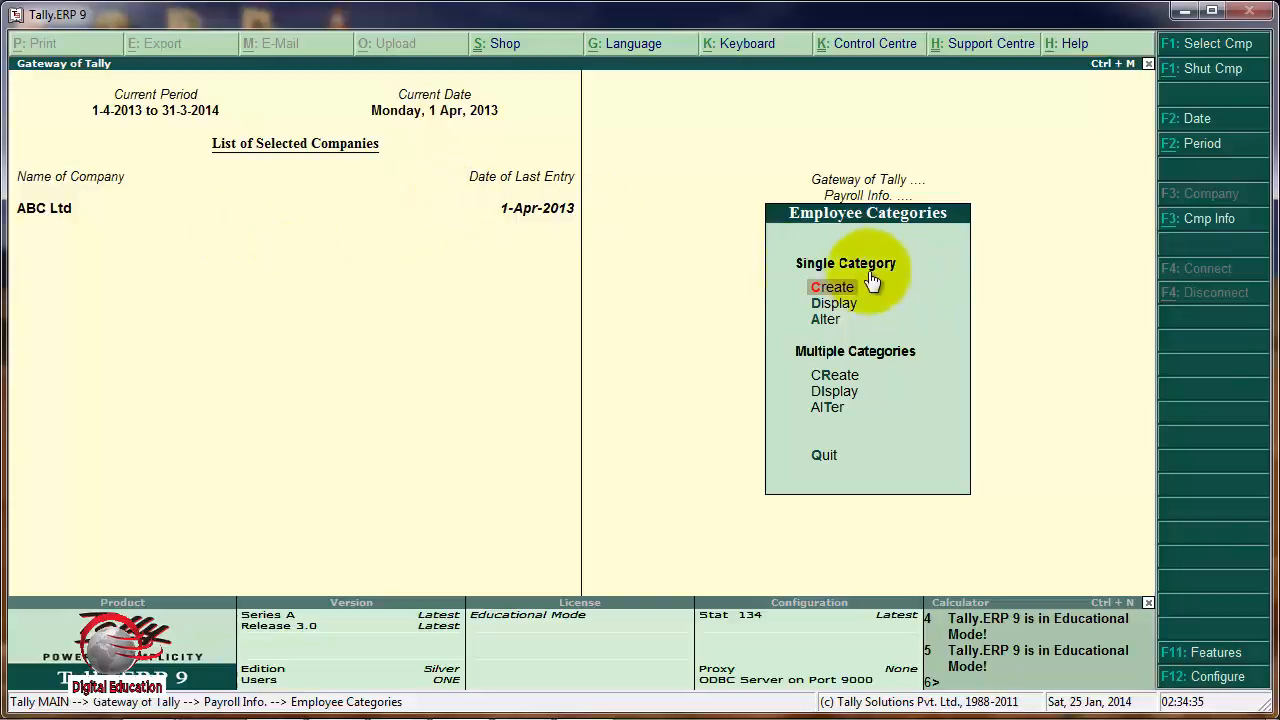
Display the list of existing employee categories for review, and return to the payroll masters.
{"action": "key", "text": "Down"}
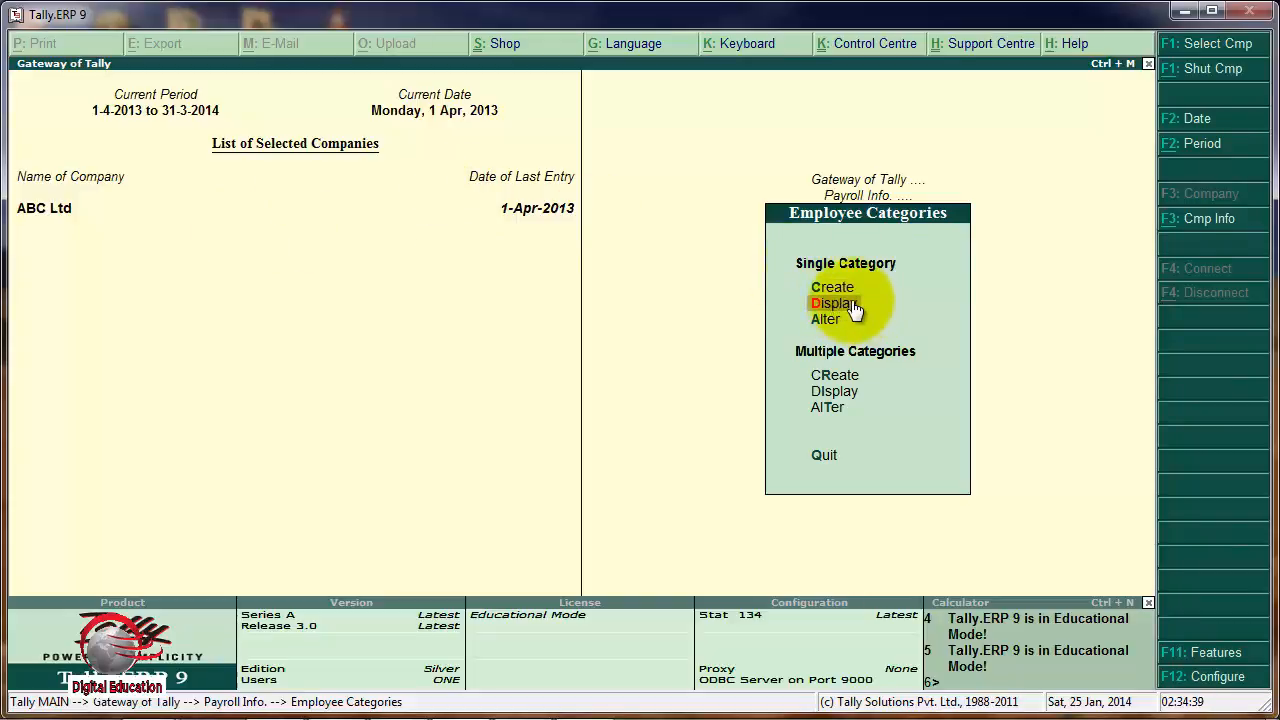
{"action": "left_click", "coordinate": [851, 302]}
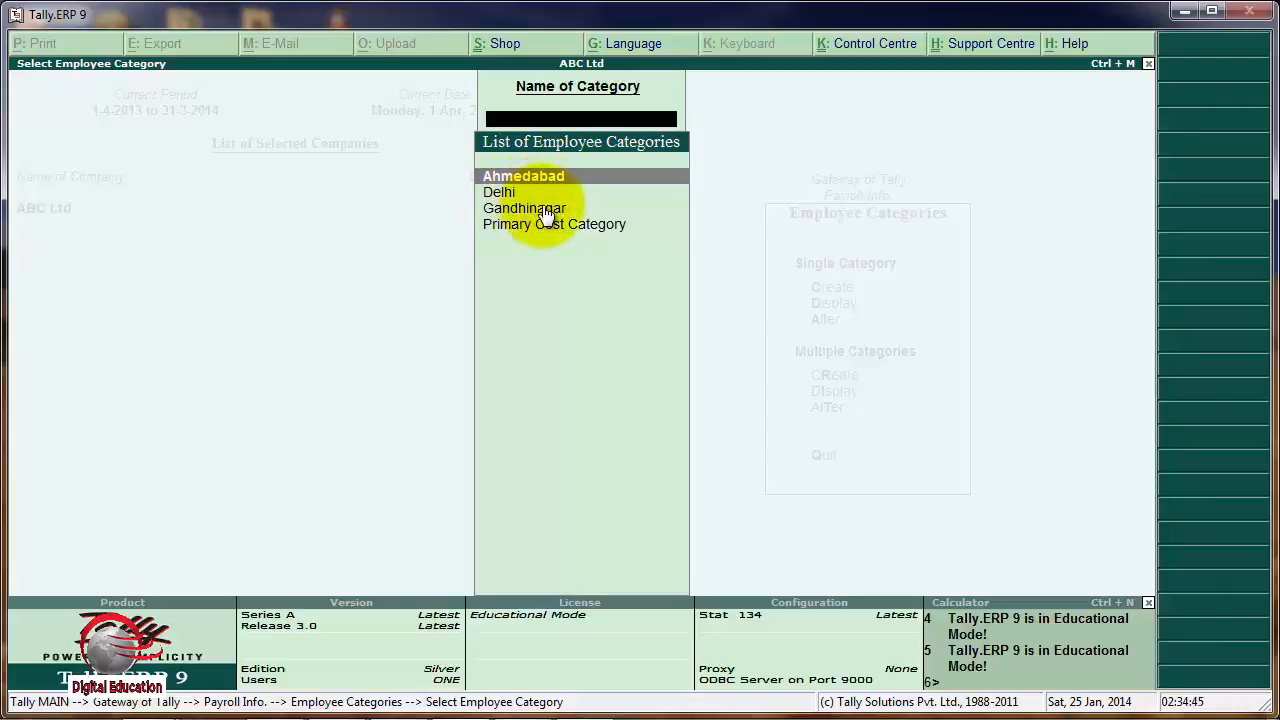
{"action": "key", "text": "Escape"}
{"action": "key", "text": "Escape"}
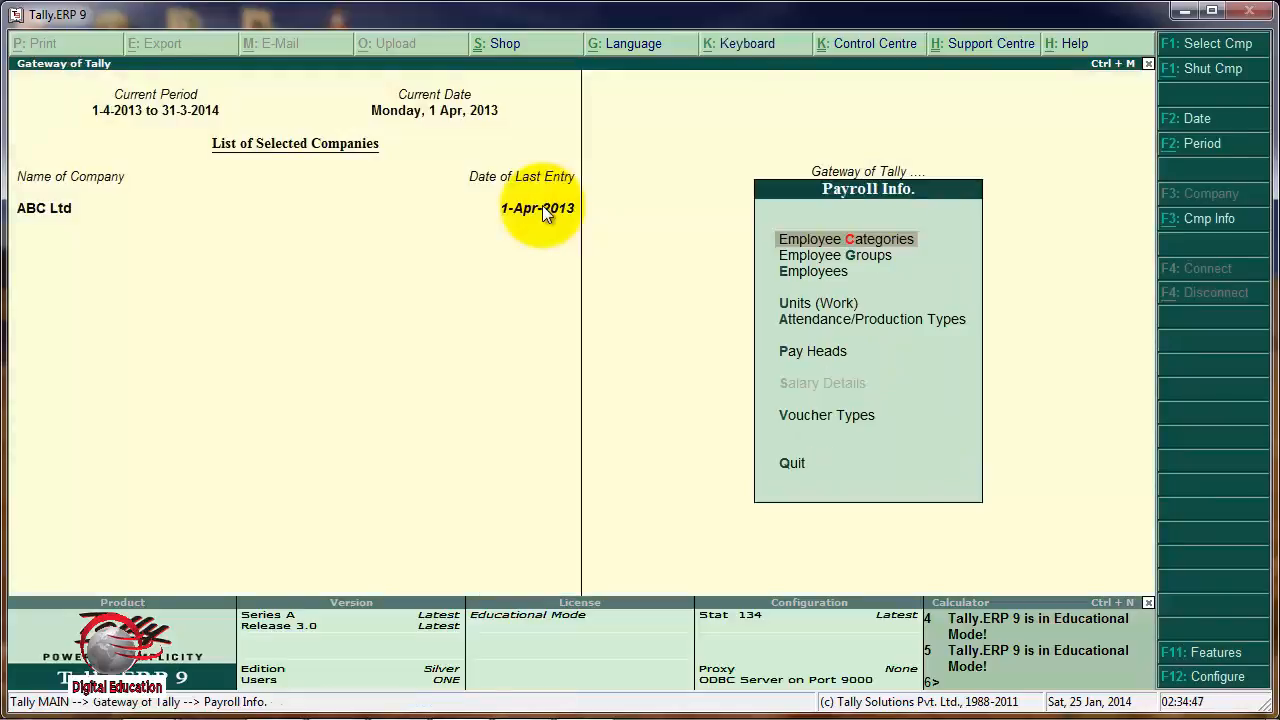
Create a single employee group named Production in the Delhi category, under Primary, without an alias, and save it.
{"action": "left_click", "coordinate": [871, 257]}
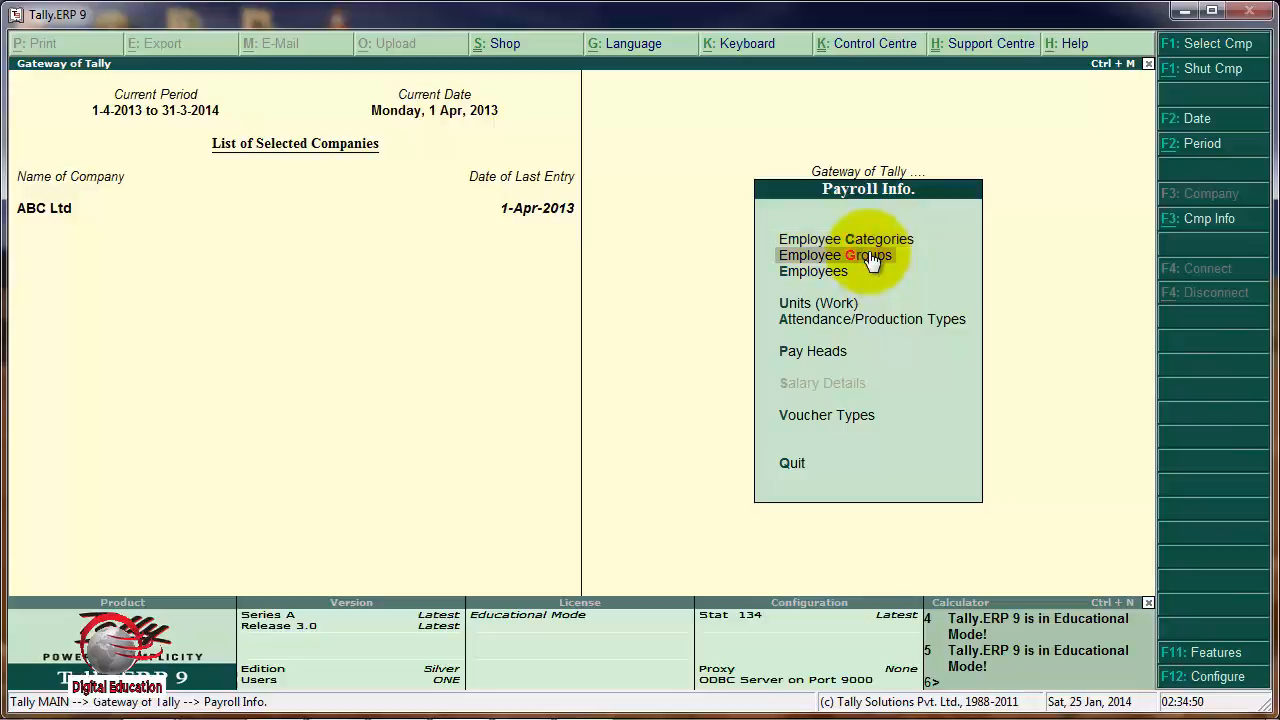
{"action": "left_click", "coordinate": [871, 257]}
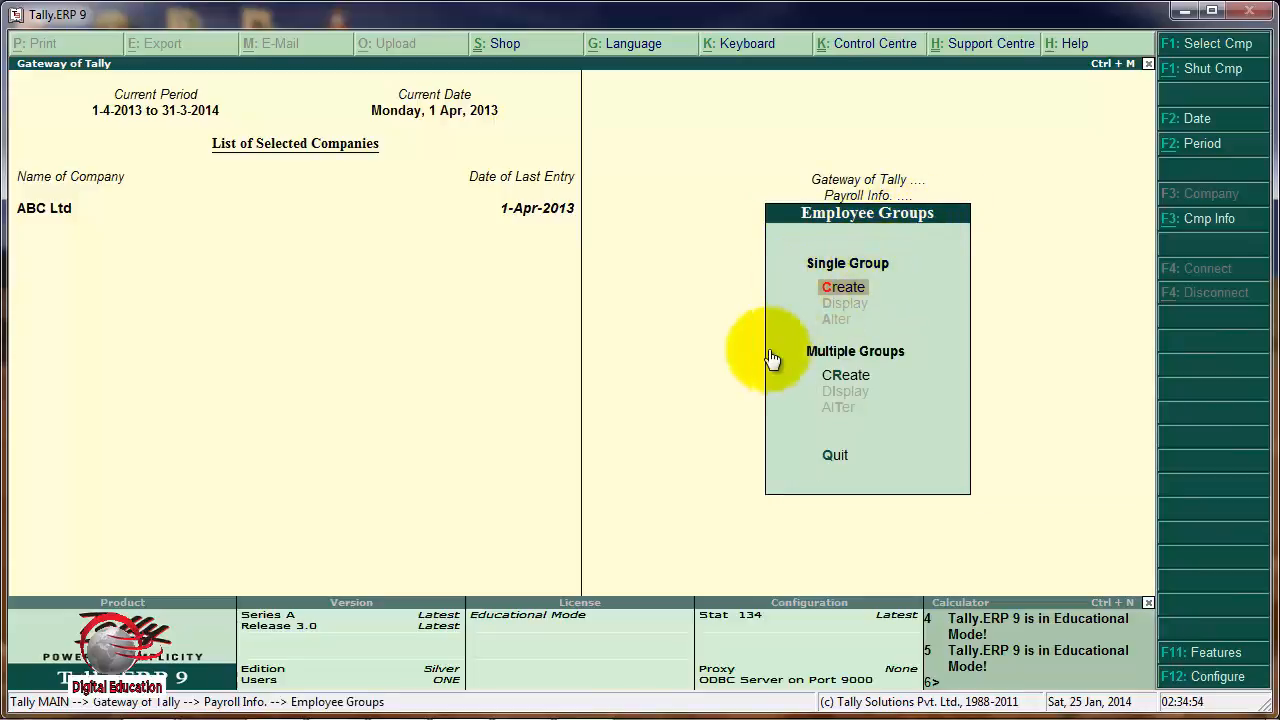
{"action": "left_click", "coordinate": [828, 292]}
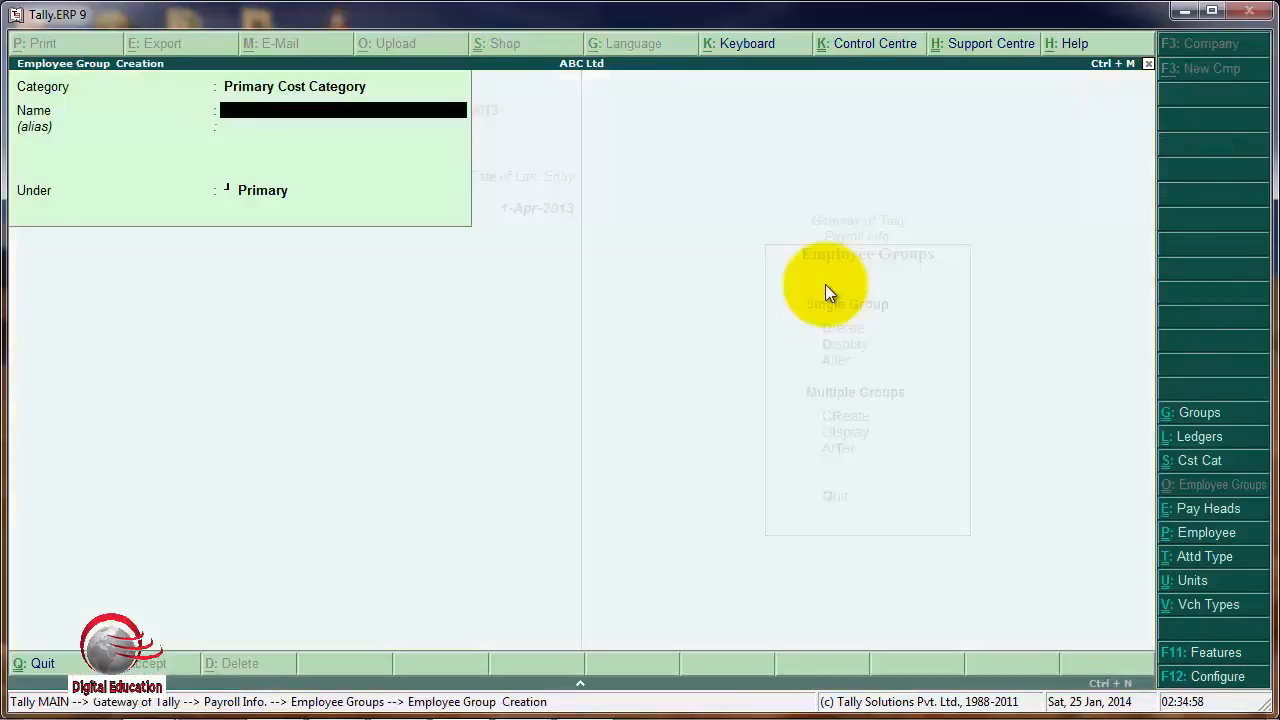
{"action": "key", "text": "BackSpace"}
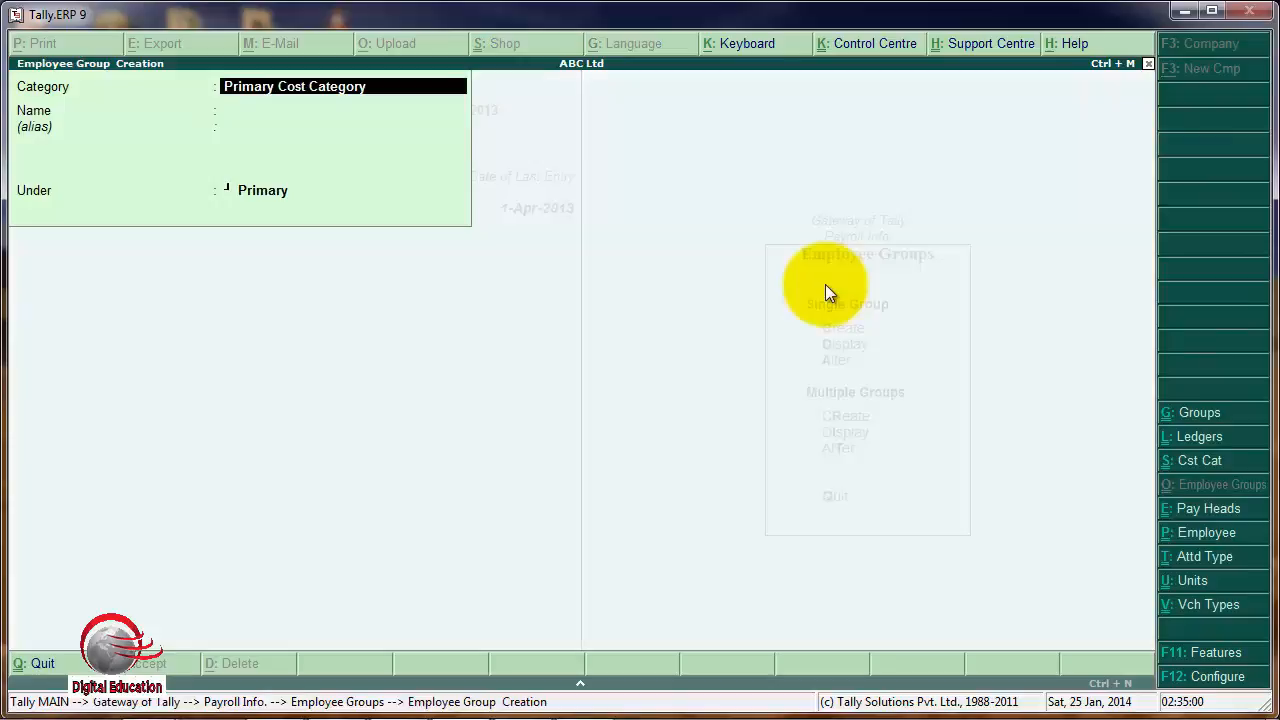
{"action": "type", "text": "D"}
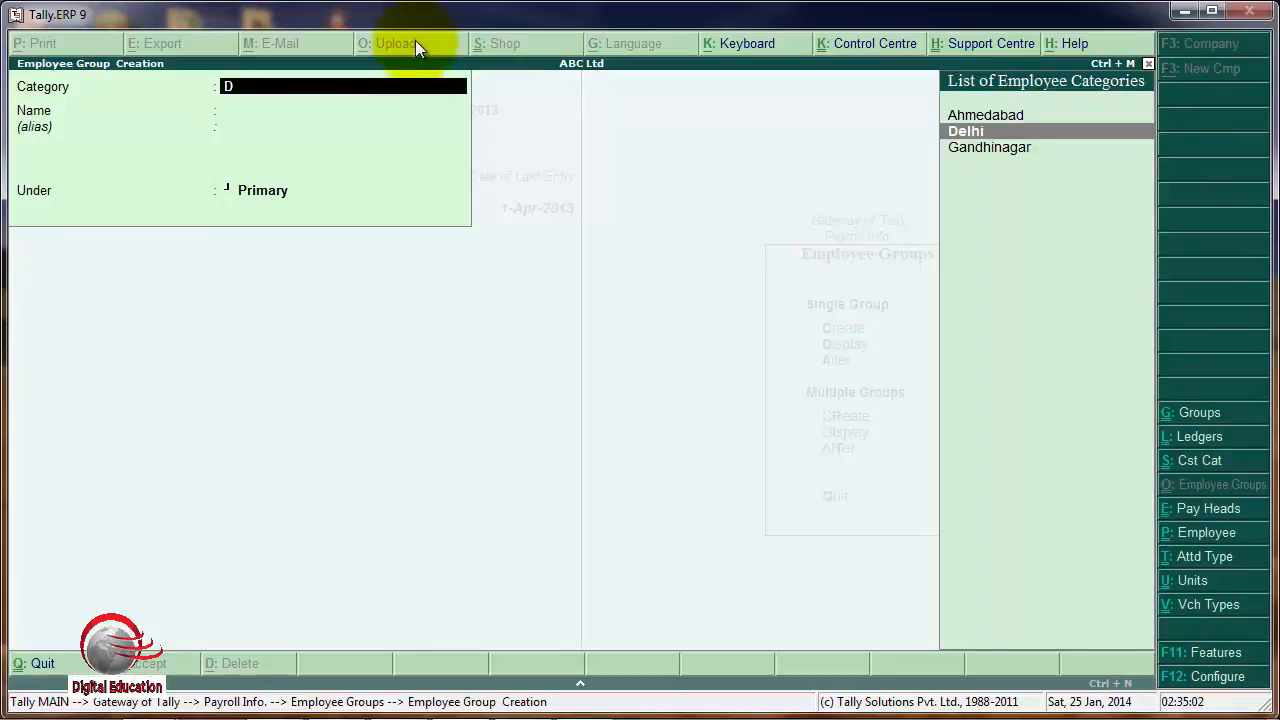
{"action": "key", "text": "Return"}
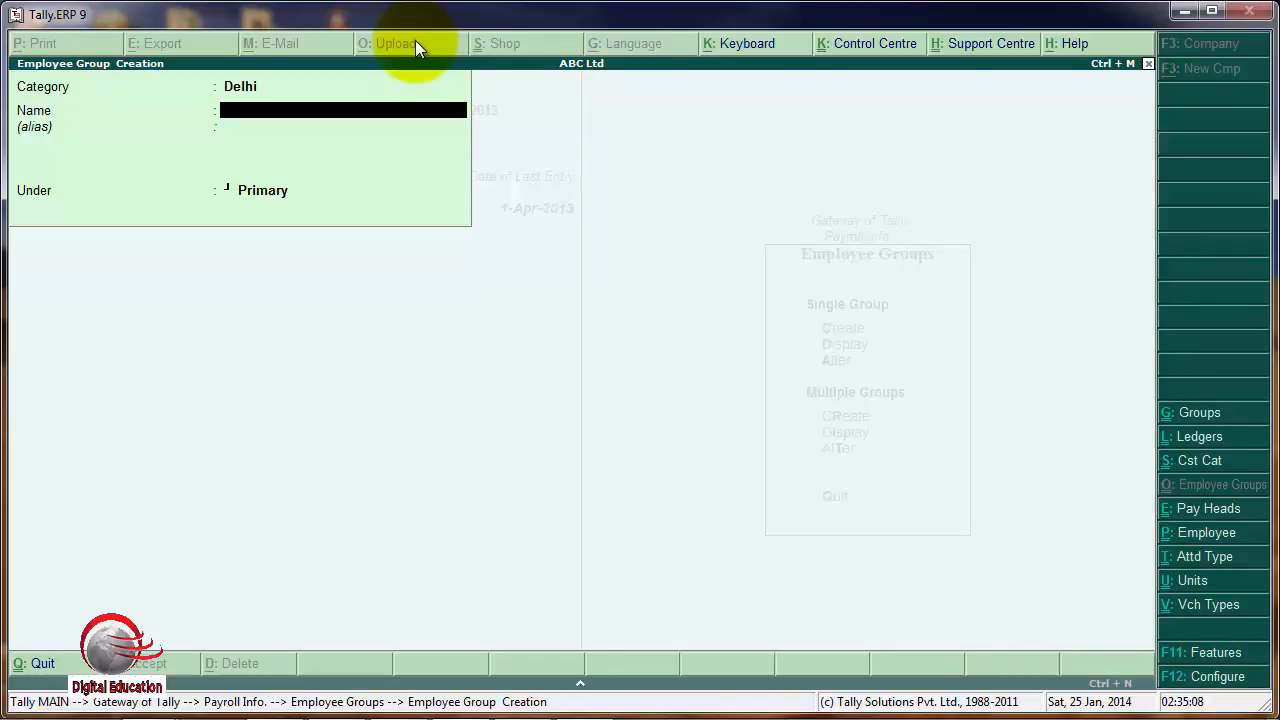
{"action": "type", "text": "Production"}
{"action": "key", "text": "Return"}
{"action": "key", "text": "Return"}
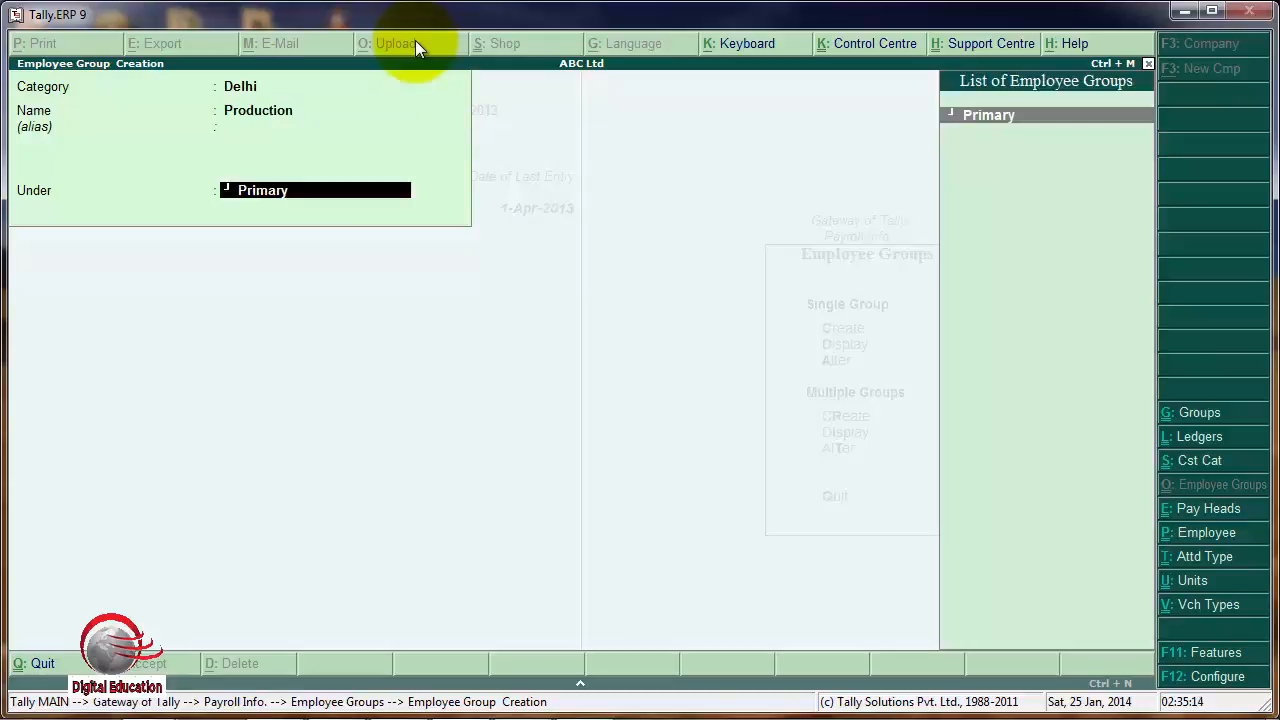
{"action": "key", "text": "Return"}
{"action": "key", "text": "Return"}
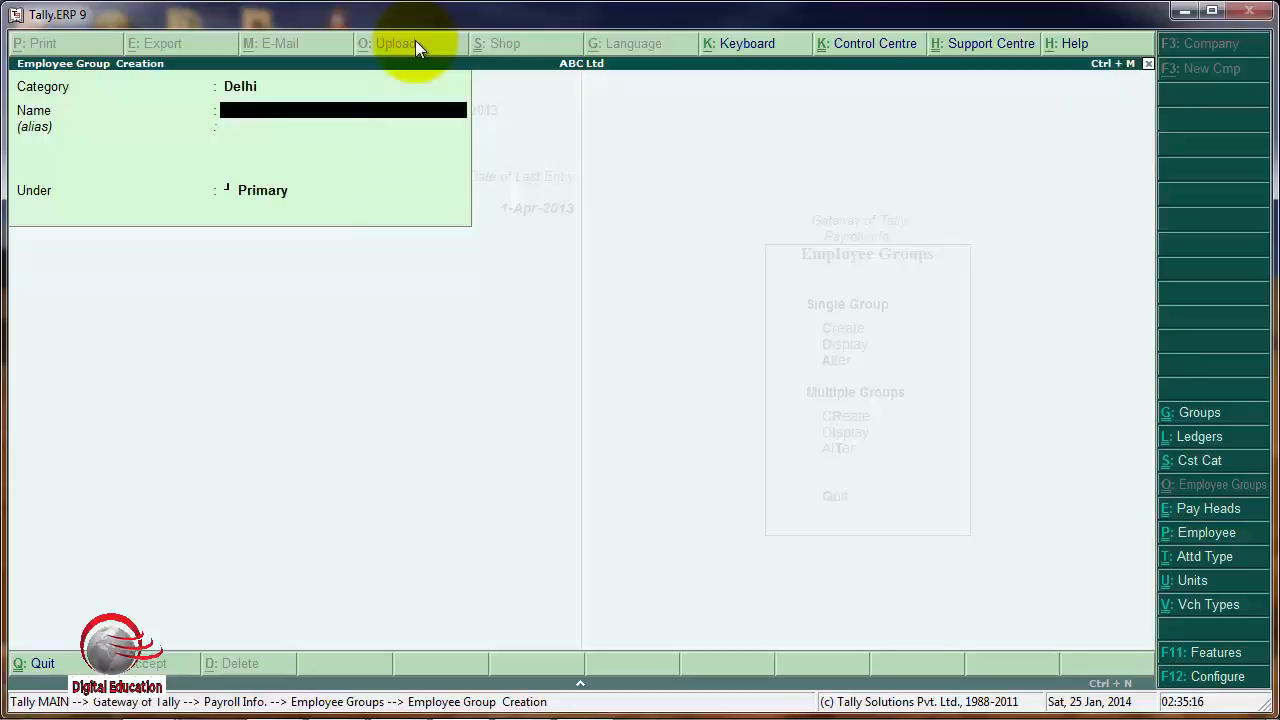
Create an employee group named Sales in the Ahmedabad category, under Primary, without an alias, and save it.
{"action": "key", "text": "BackSpace"}
{"action": "type", "text": "A"}
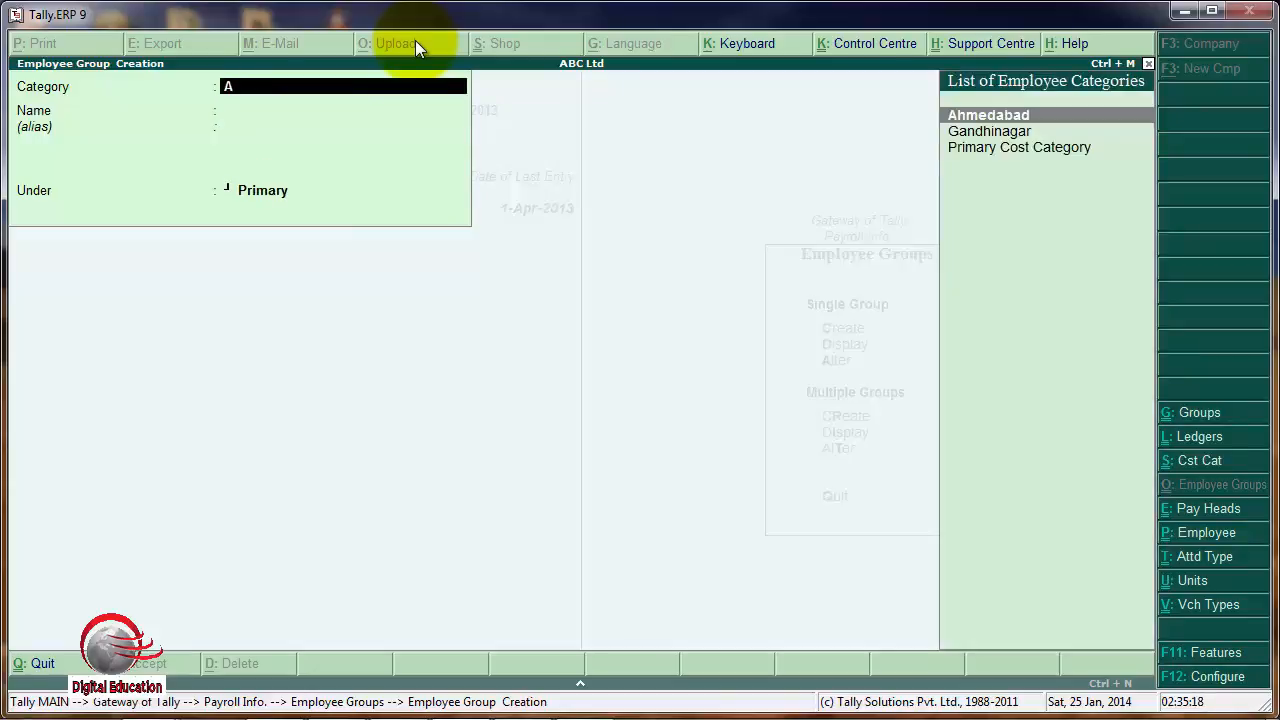
{"action": "key", "text": "Return"}
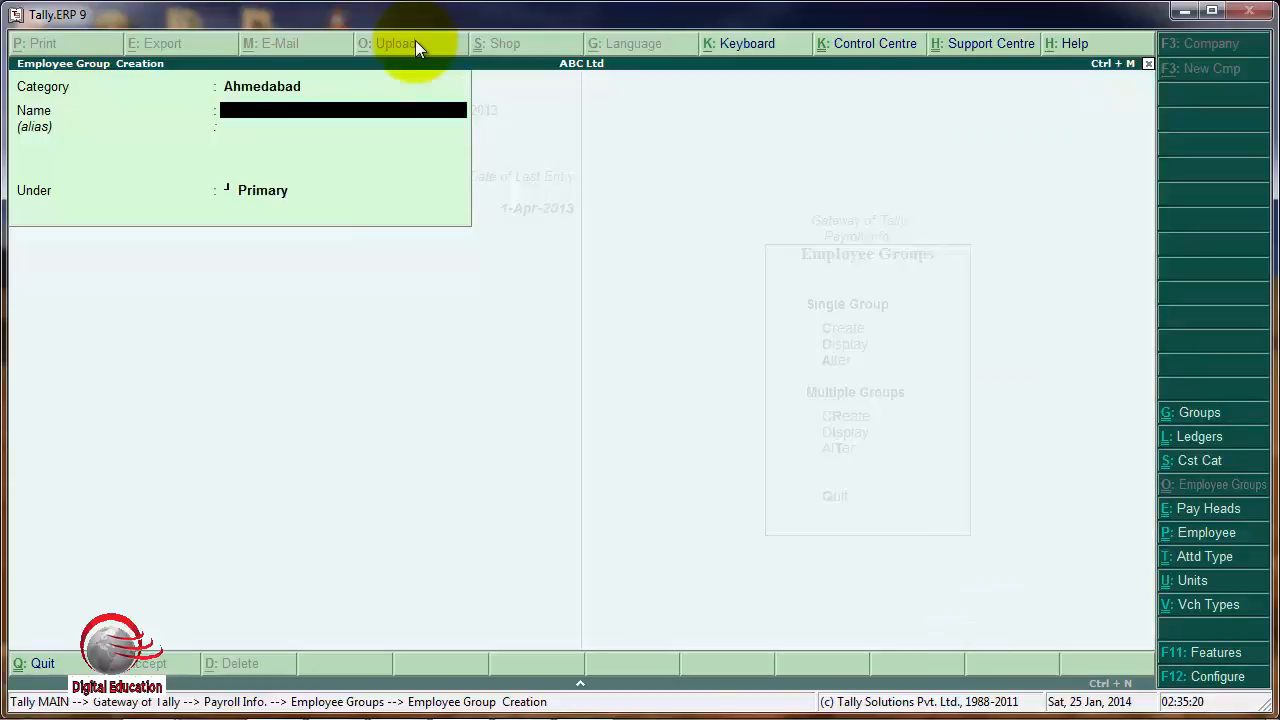
{"action": "type", "text": "Sales"}
{"action": "key", "text": "Return"}
{"action": "key", "text": "Return"}
{"action": "key", "text": "Return"}
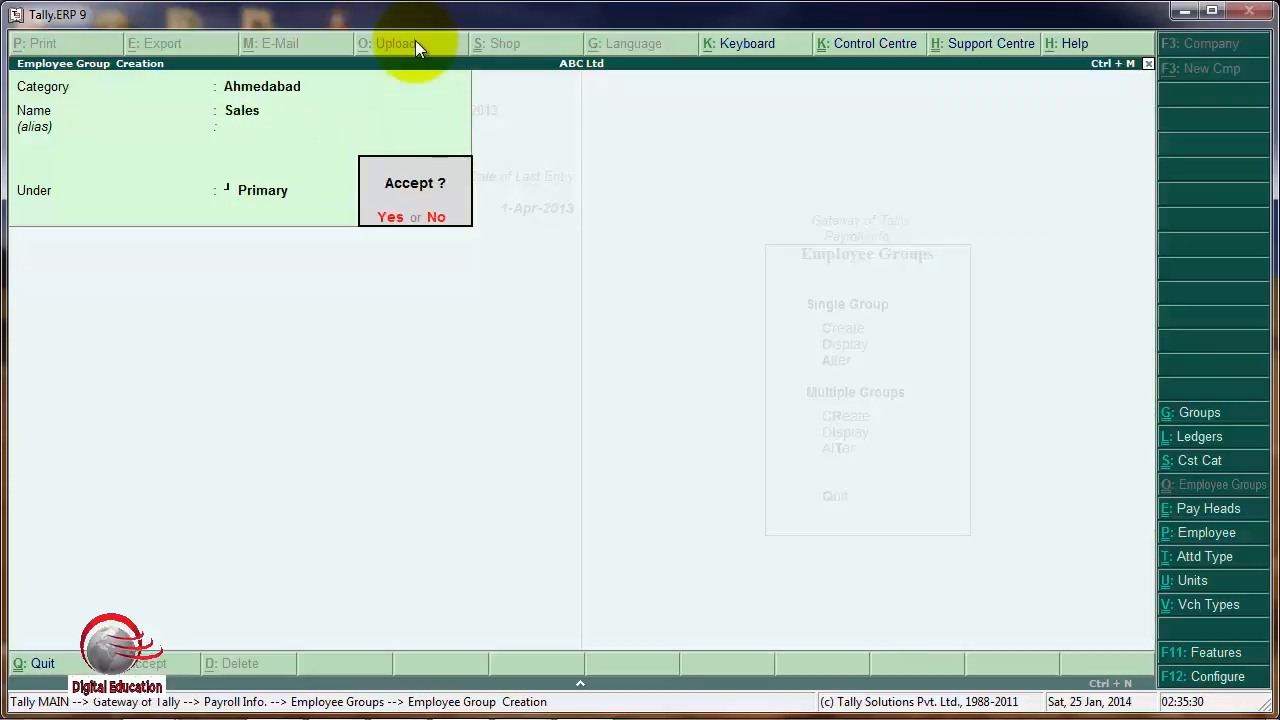
{"action": "key", "text": "Return"}
Create an employee group named Accounts in the Gandhinagar category, under Primary, without an alias, save it, and leave group creation.
{"action": "key", "text": "BackSpace"}
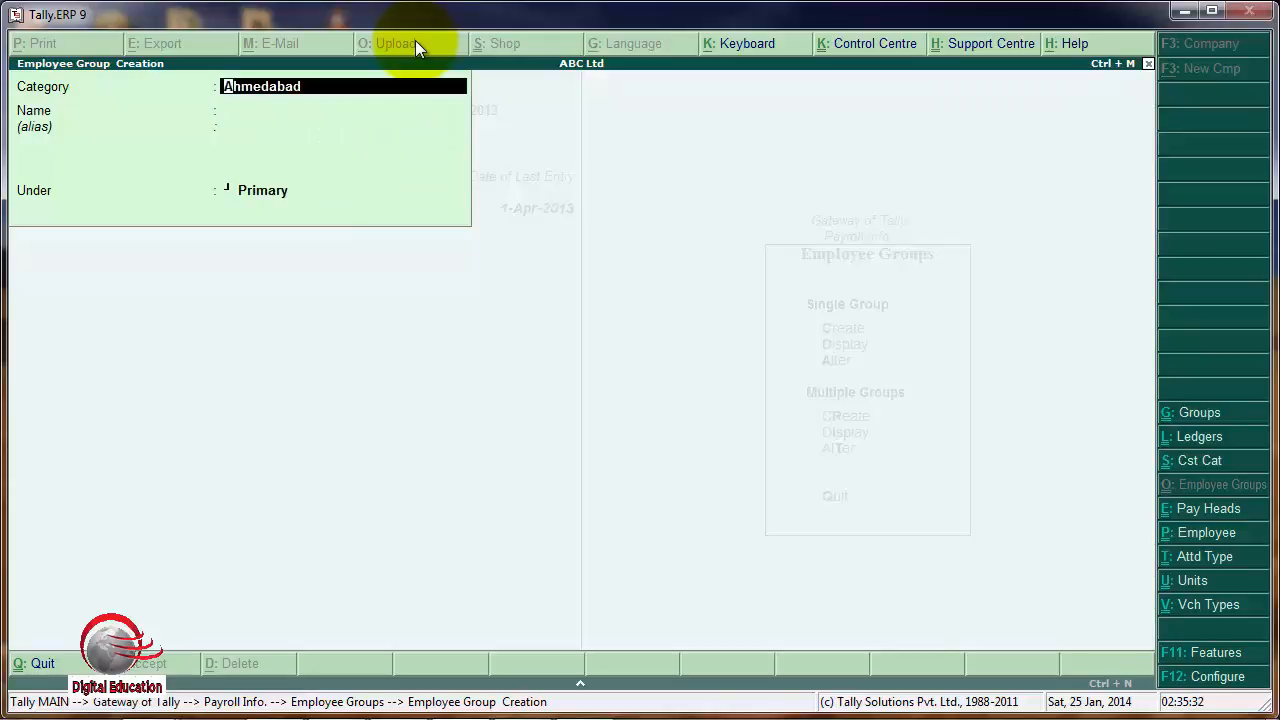
{"action": "type", "text": "Gandhin"}
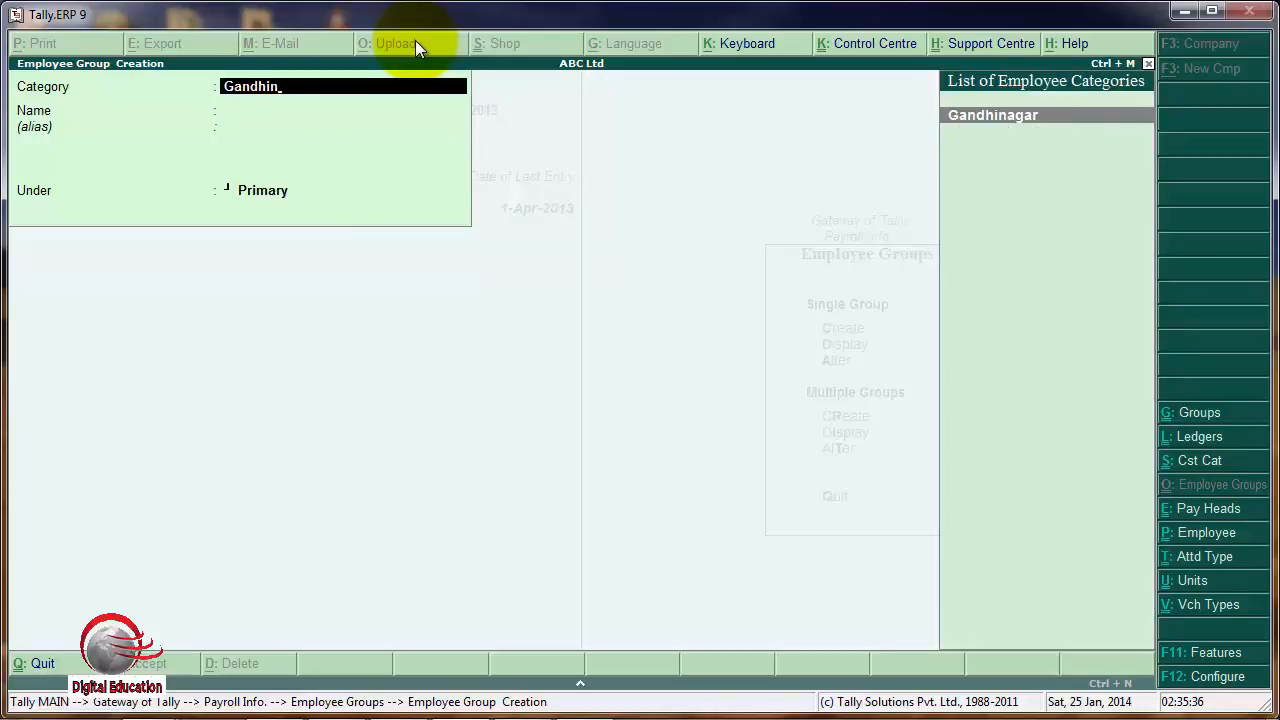
{"action": "key", "text": "Return"}
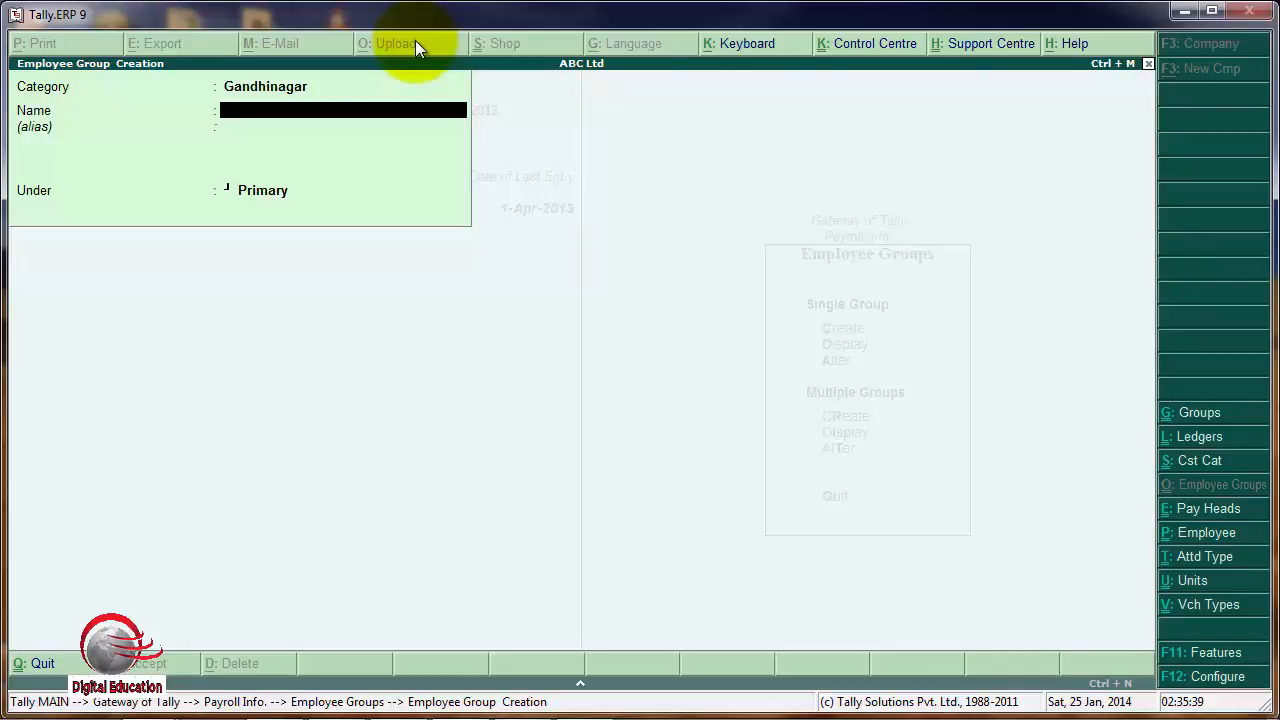
{"action": "type", "text": "Accounts"}
{"action": "key", "text": "Return"}
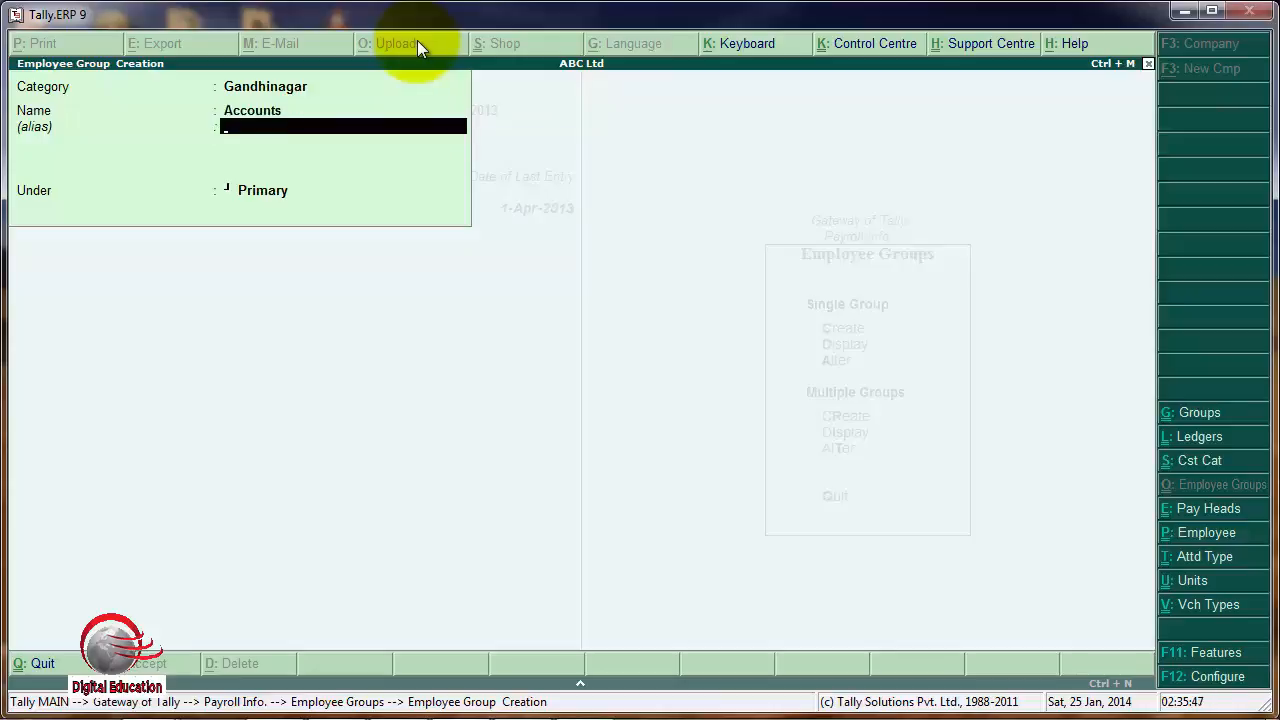
{"action": "key", "text": "Return"}
{"action": "key", "text": "Return"}
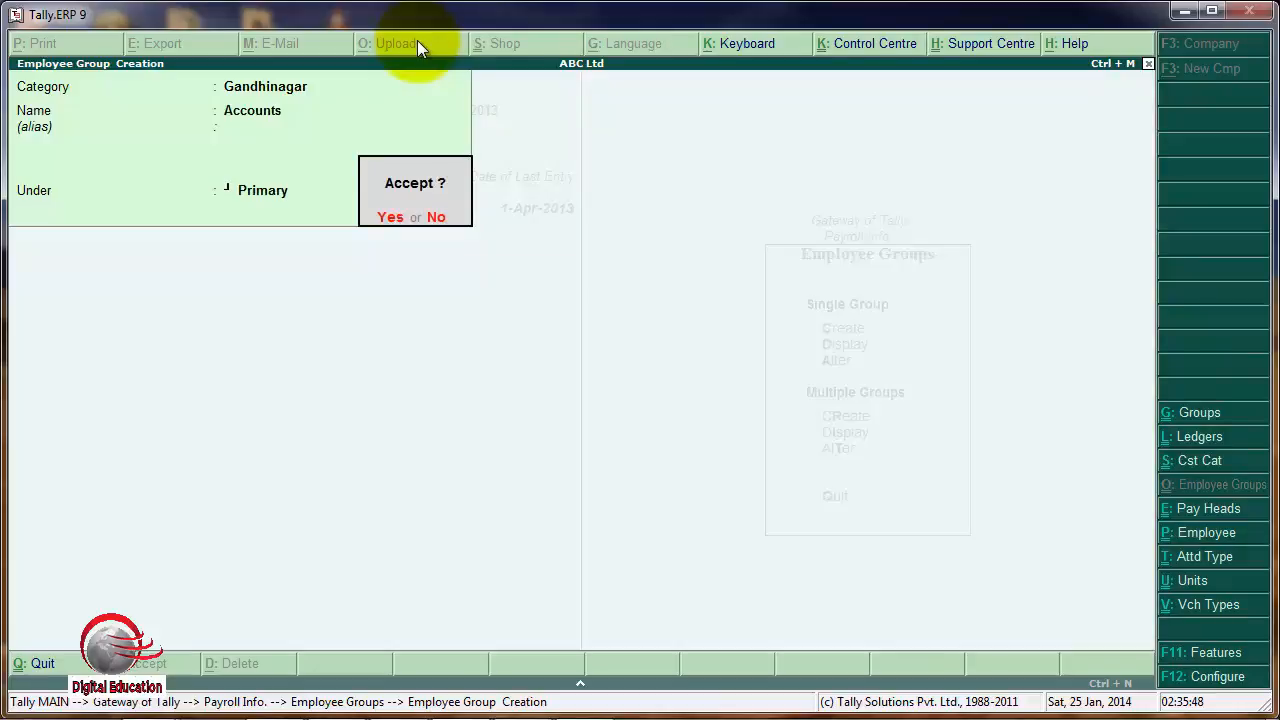
{"action": "key", "text": "Return"}
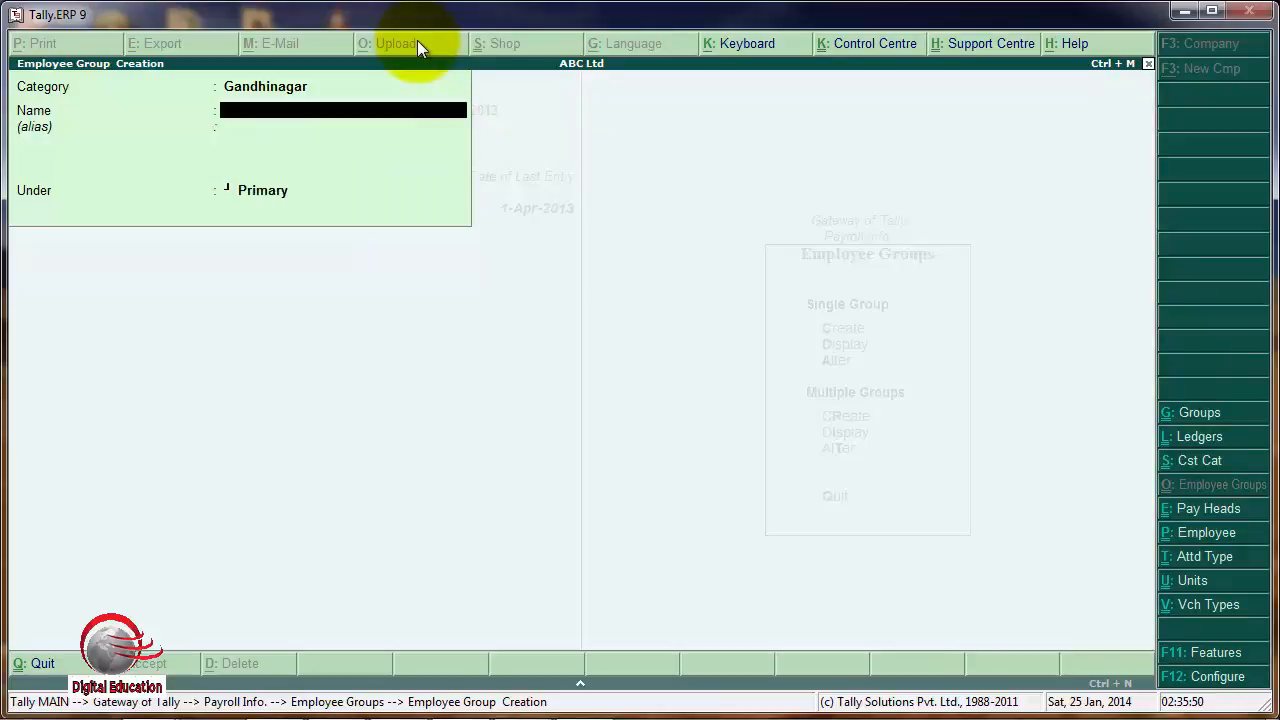
{"action": "key", "text": "Escape"}
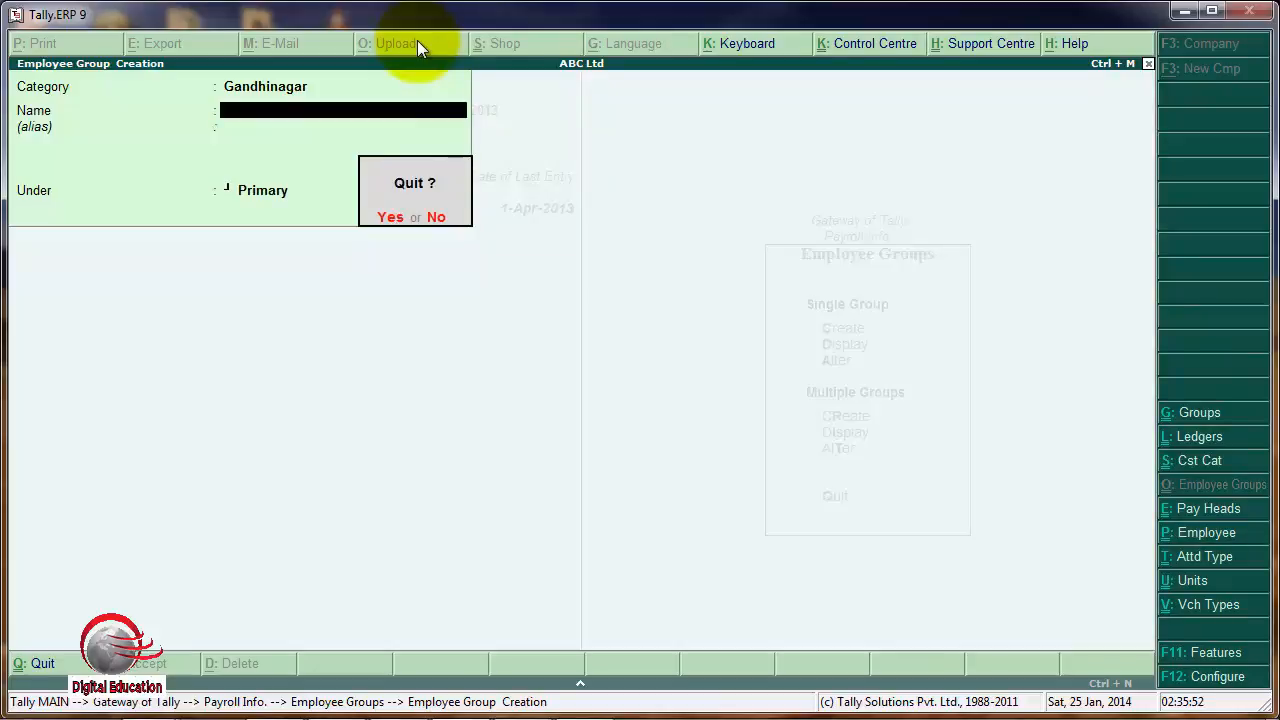
{"action": "key", "text": "Return"}
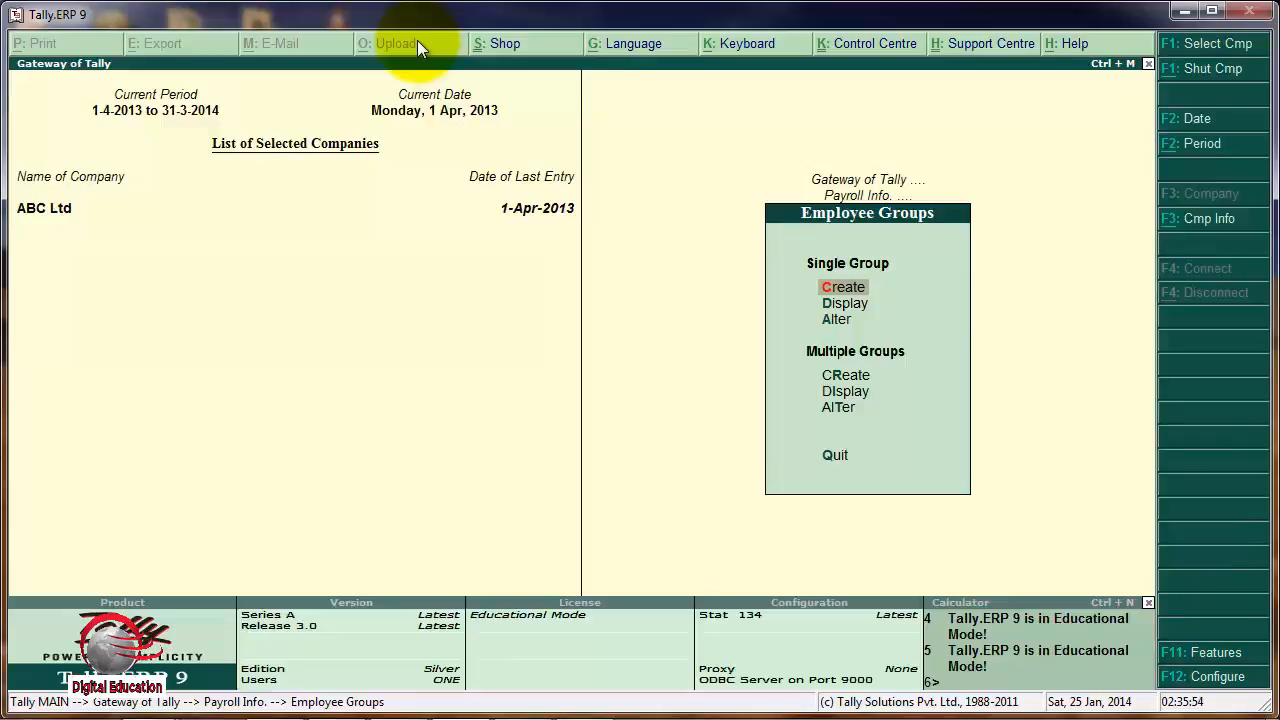
Display the list of existing employee groups for review, and return to the payroll masters.
{"action": "key", "text": "Down"}
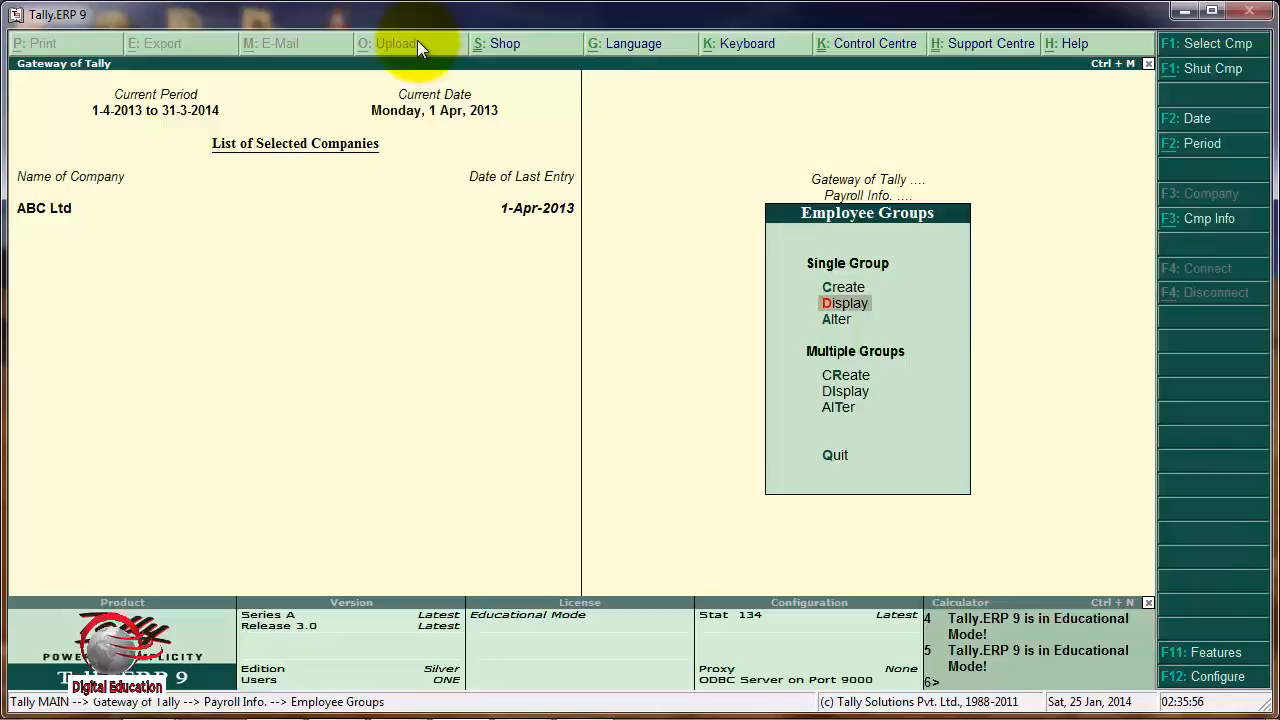
{"action": "key", "text": "Return"}
{"action": "key", "text": "Down"}
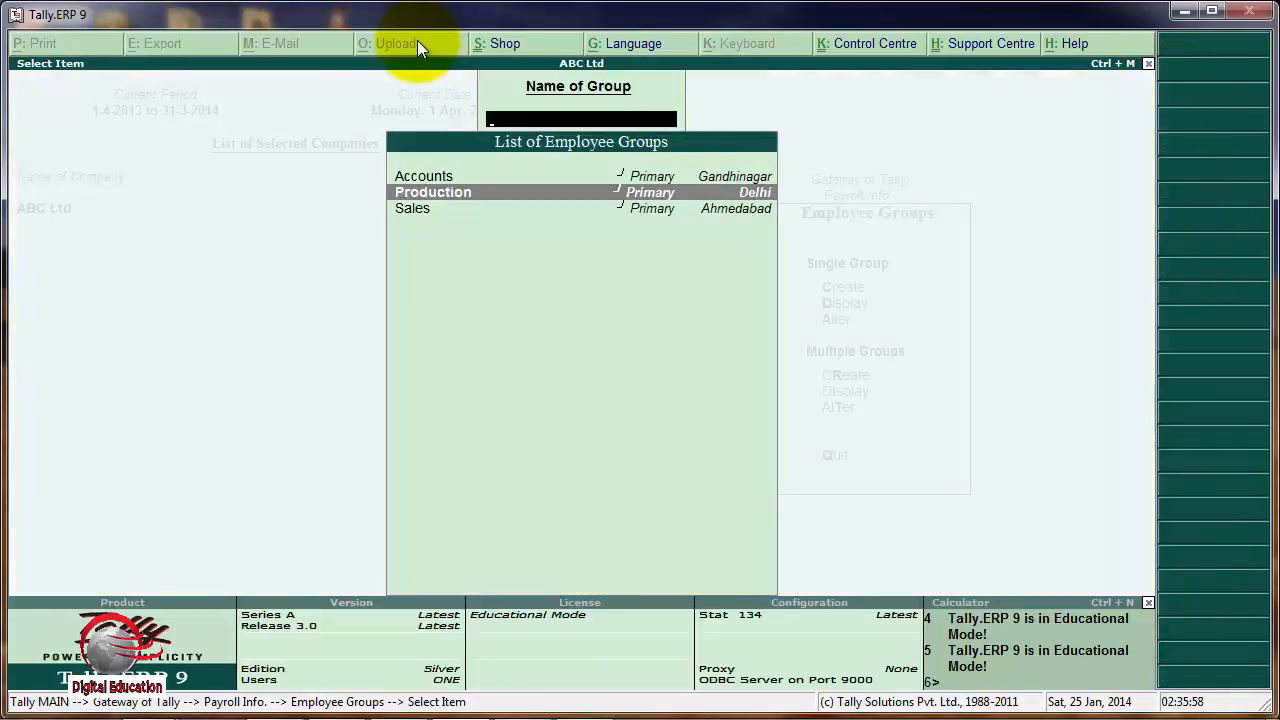
{"action": "key", "text": "Down"}
{"action": "key", "text": "Escape"}
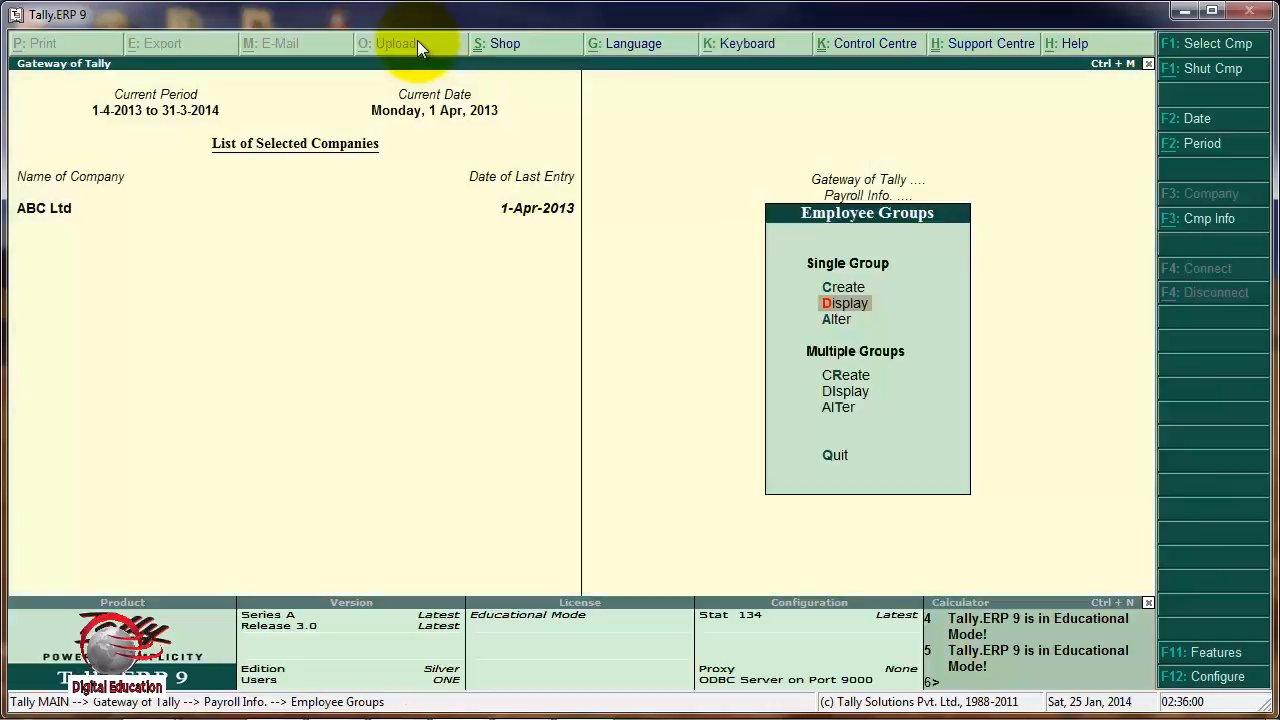
{"action": "key", "text": "Escape"}
Start creating a single employee and set the employee's category to Delhi.
{"action": "key", "text": "Down"}
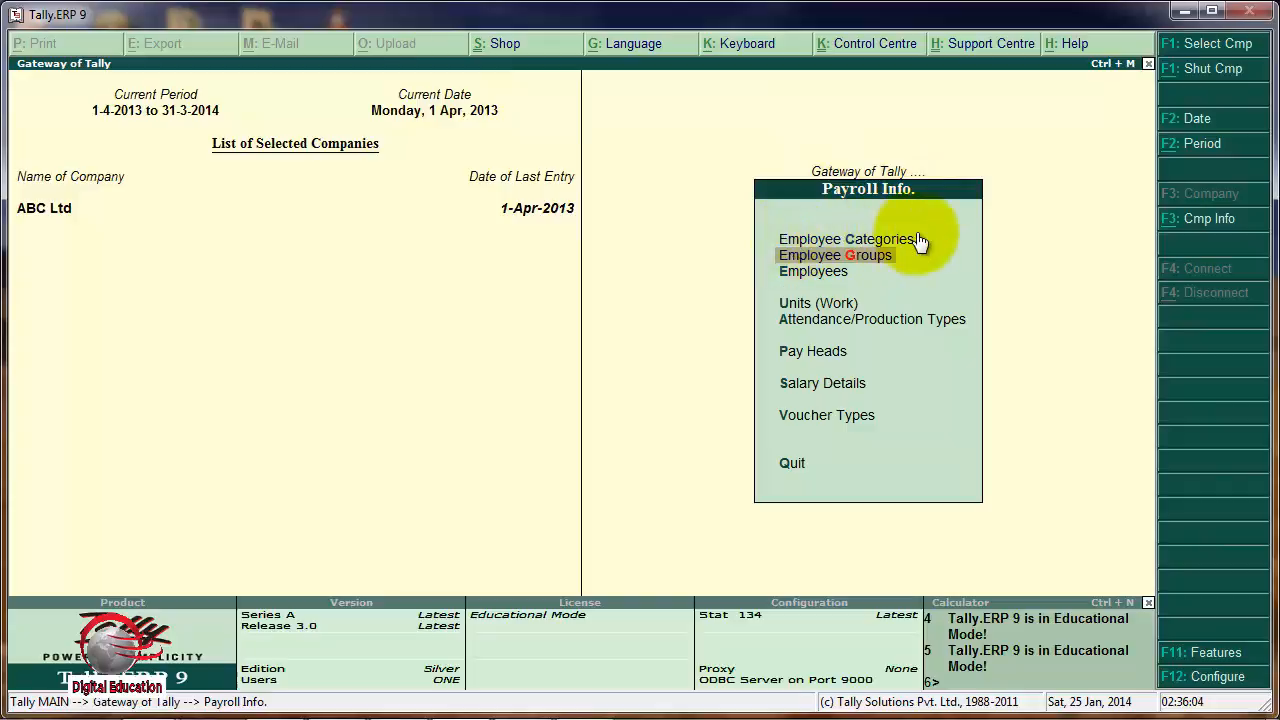
{"action": "left_click", "coordinate": [800, 271]}
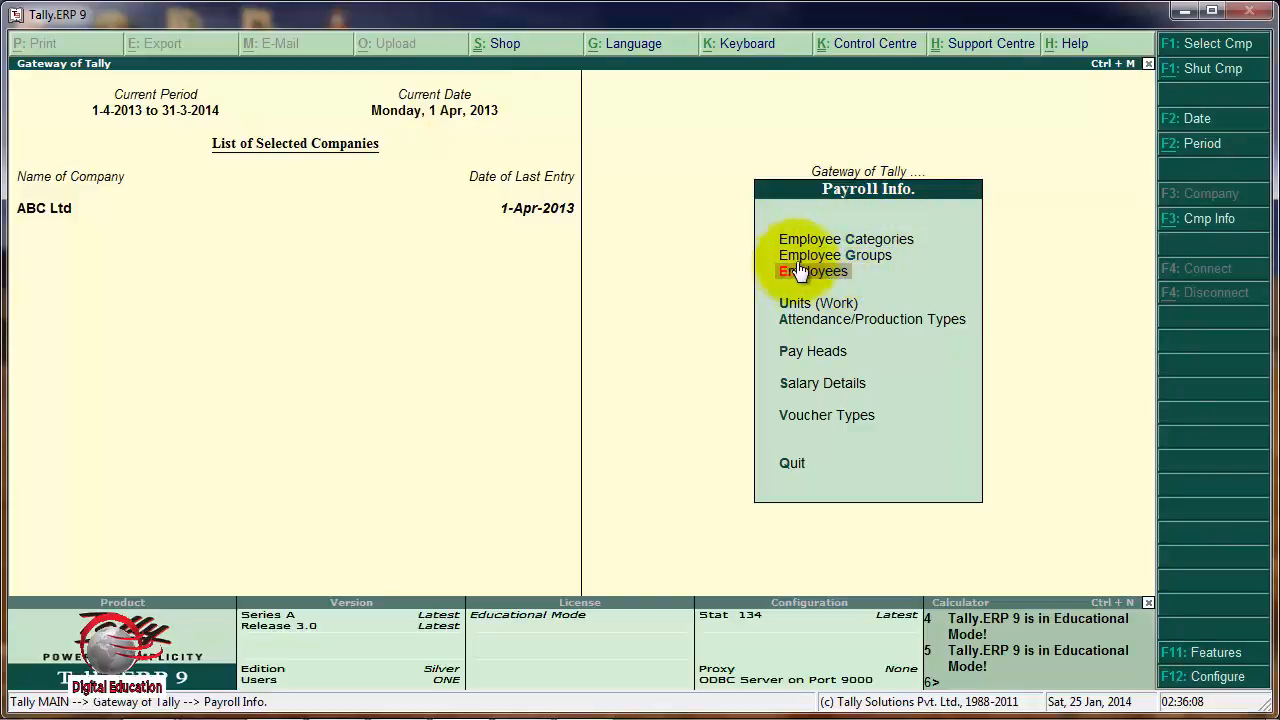
{"action": "left_click", "coordinate": [812, 271]}
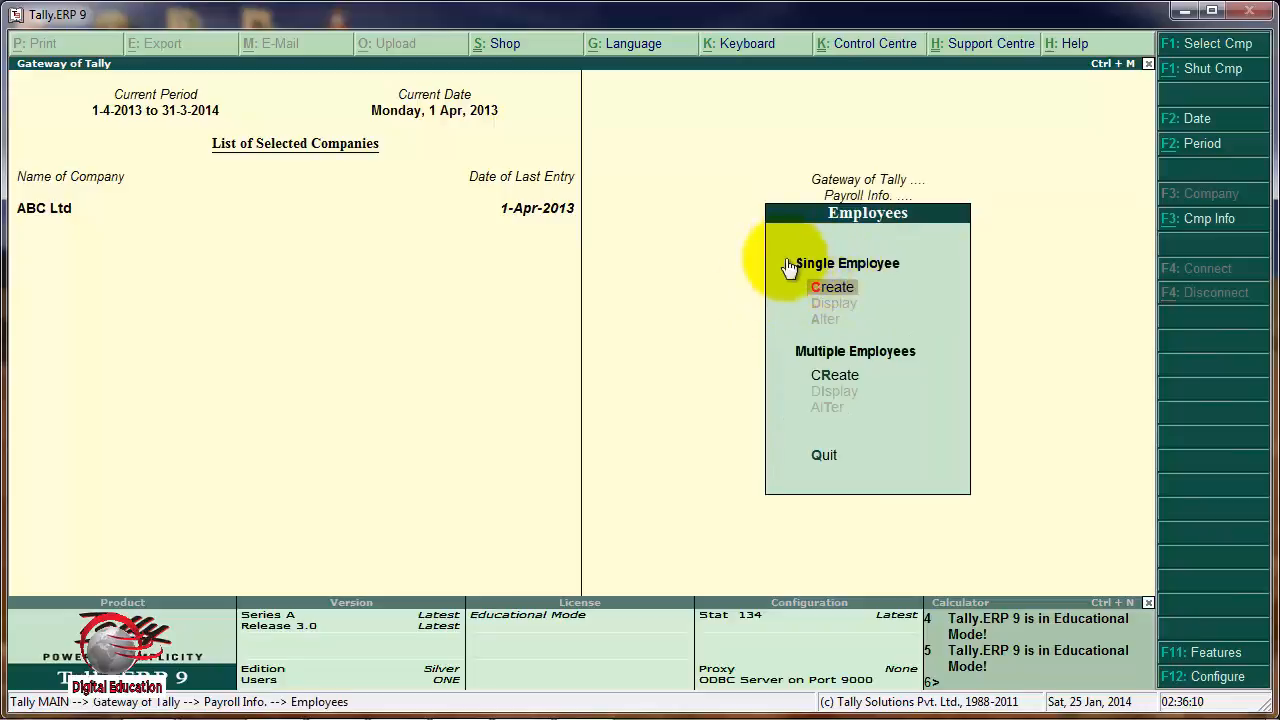
{"action": "left_click", "coordinate": [850, 285]}
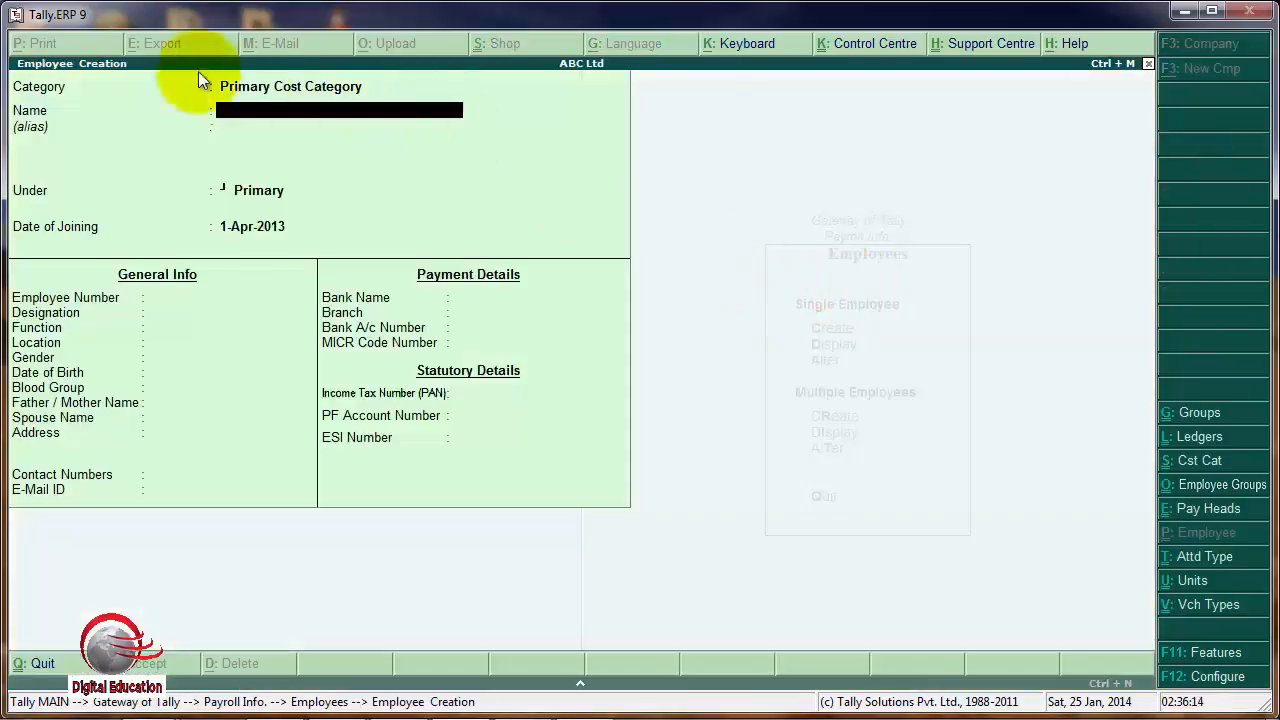
{"action": "key", "text": "BackSpace"}
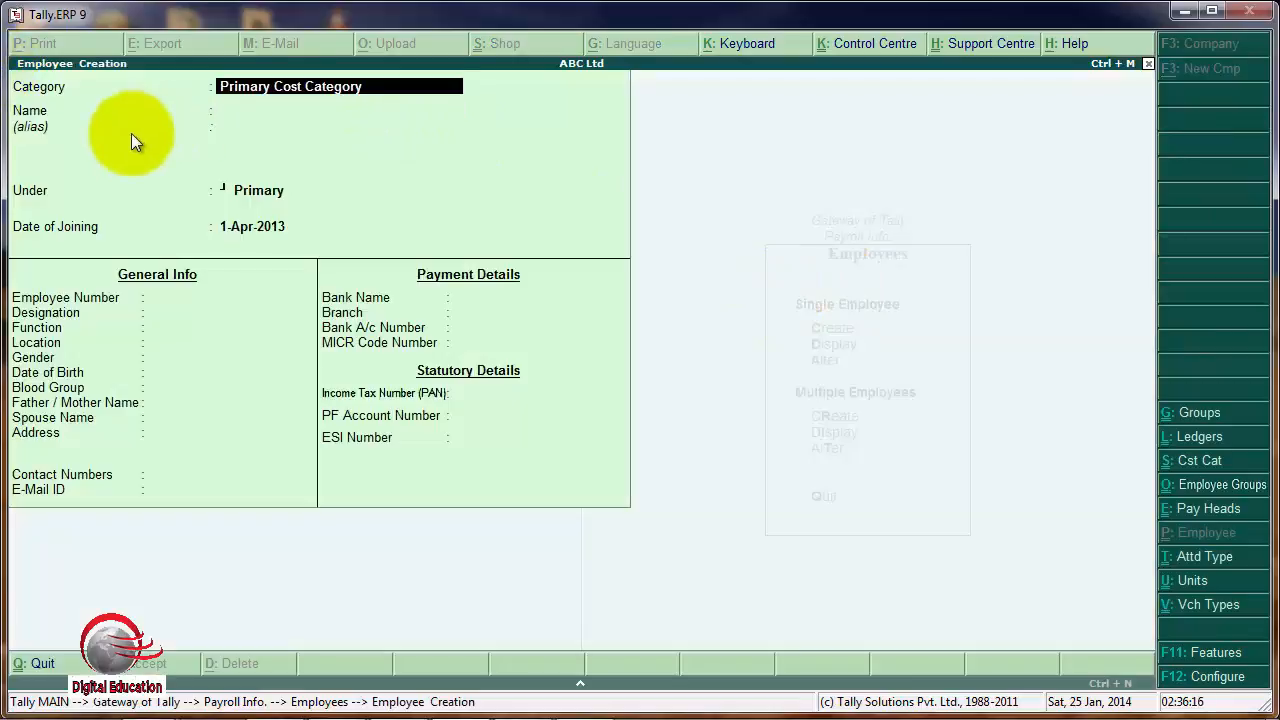
{"action": "type", "text": "D"}
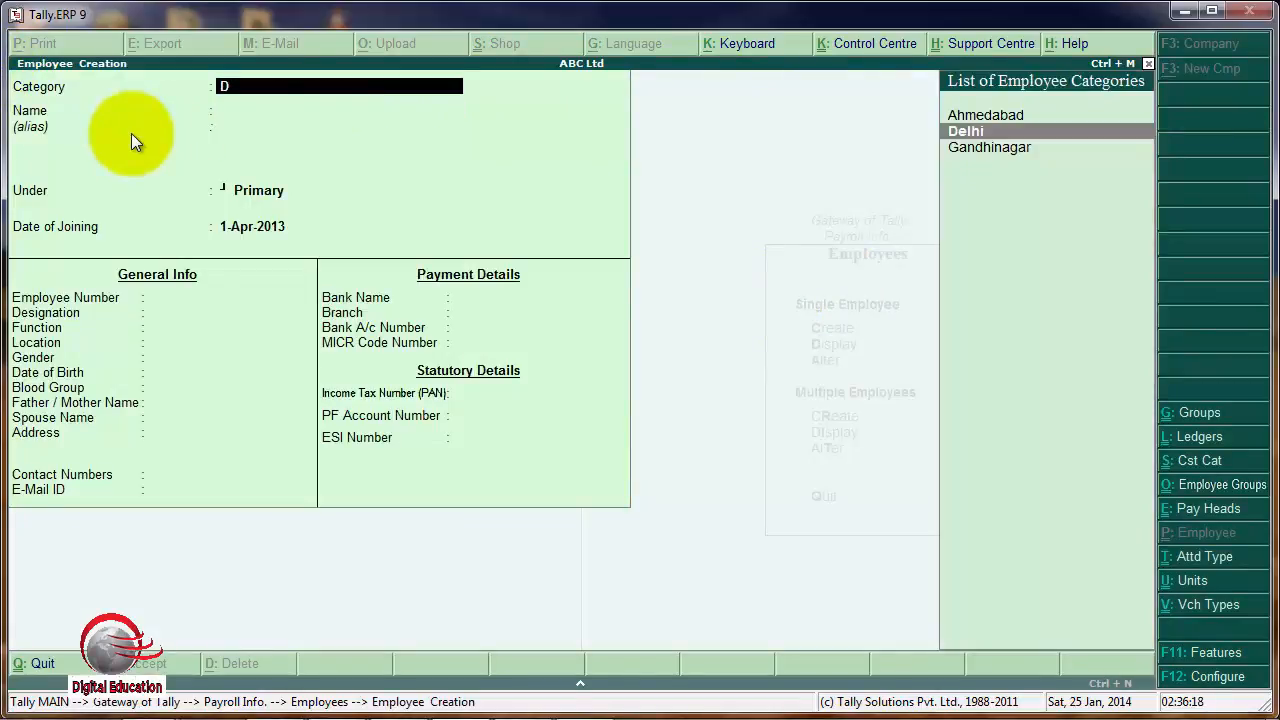
{"action": "key", "text": "Return"}
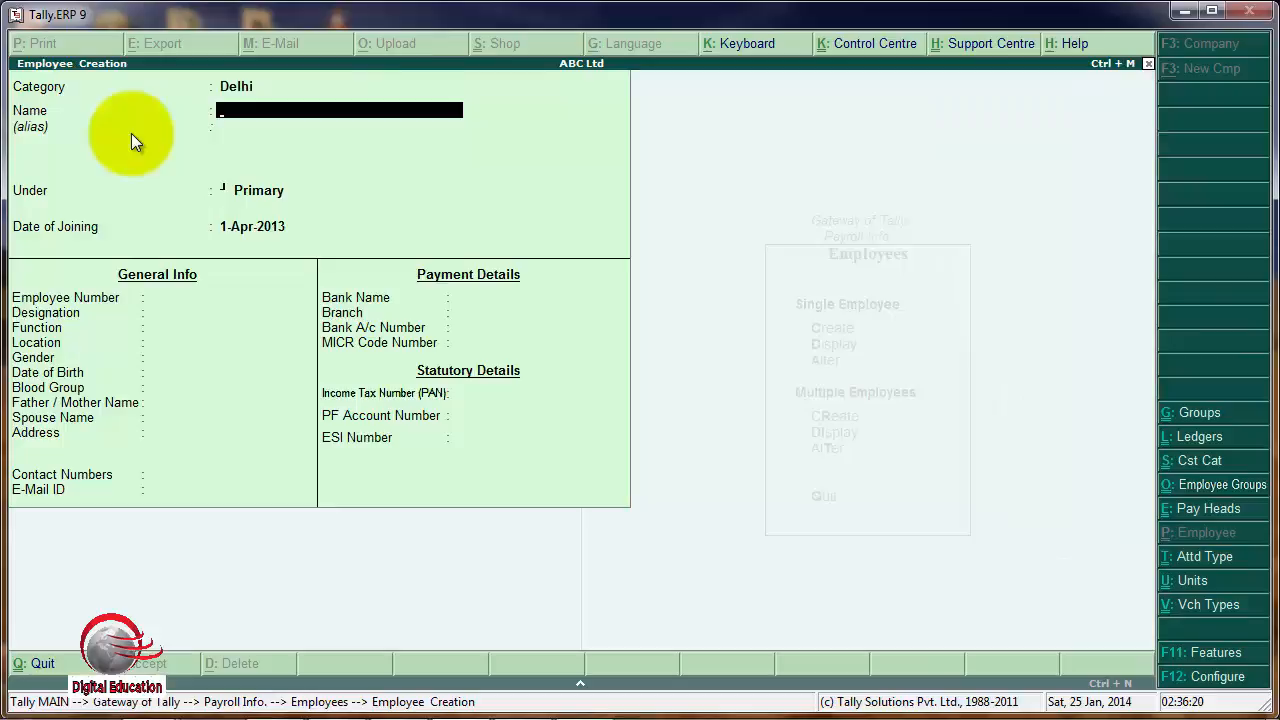
Enter the employee's name without an alias and place the employee under the Production group.
{"action": "type", "text": "Mr.Sharma"}
{"action": "key", "text": "Return"}
{"action": "key", "text": "Return"}
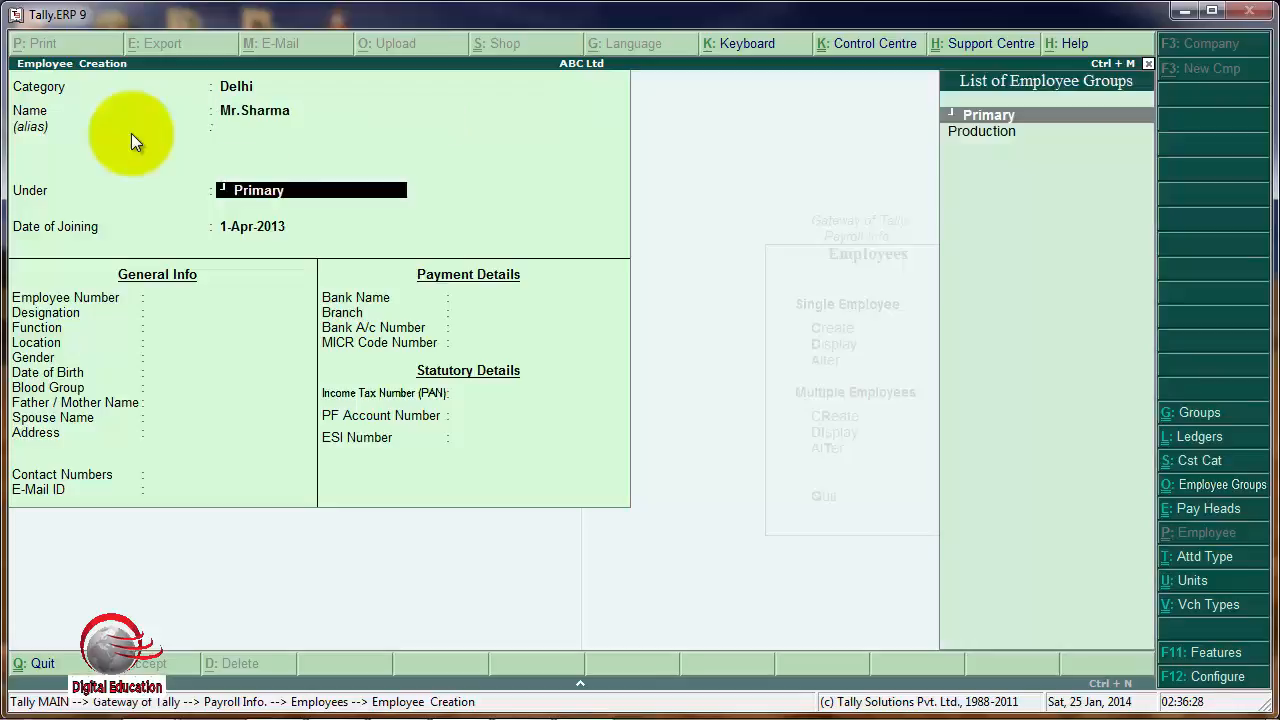
{"action": "key", "text": "Down"}
{"action": "key", "text": "Return"}
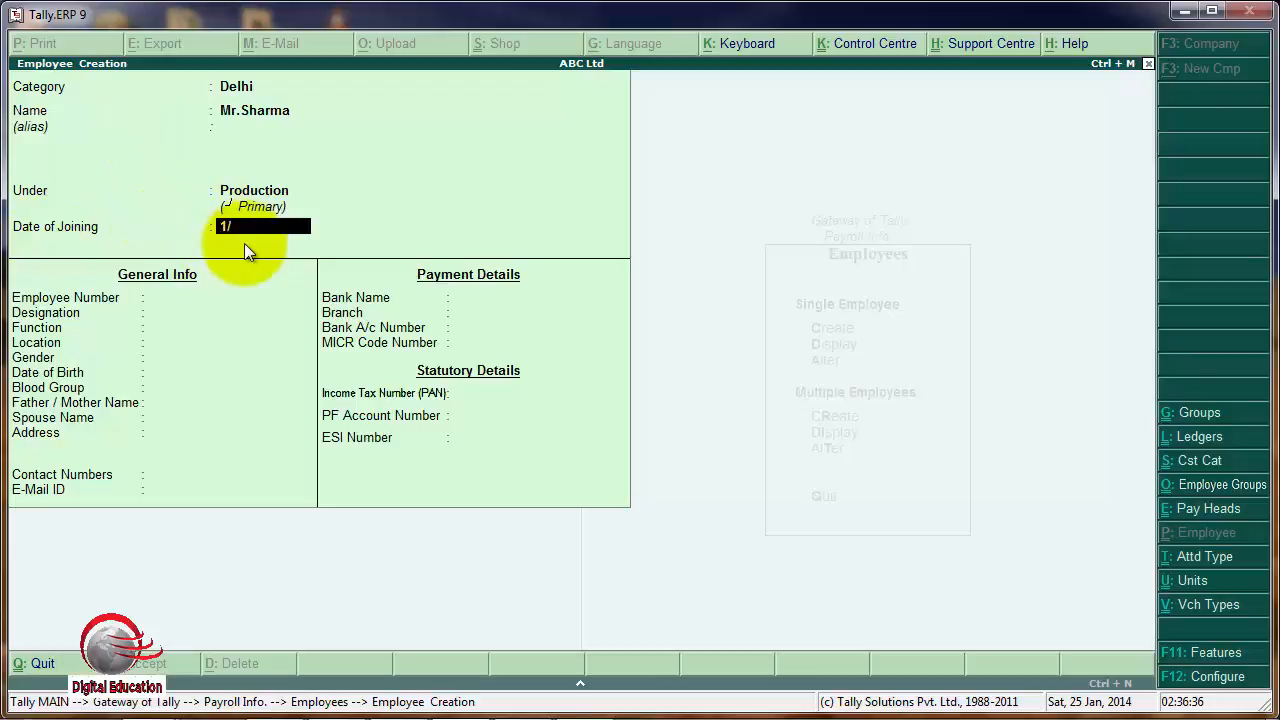
Set the employee's date of joining to 1-Oct-2013.
{"action": "type", "text": "10/2013"}
{"action": "key", "text": "Return"}
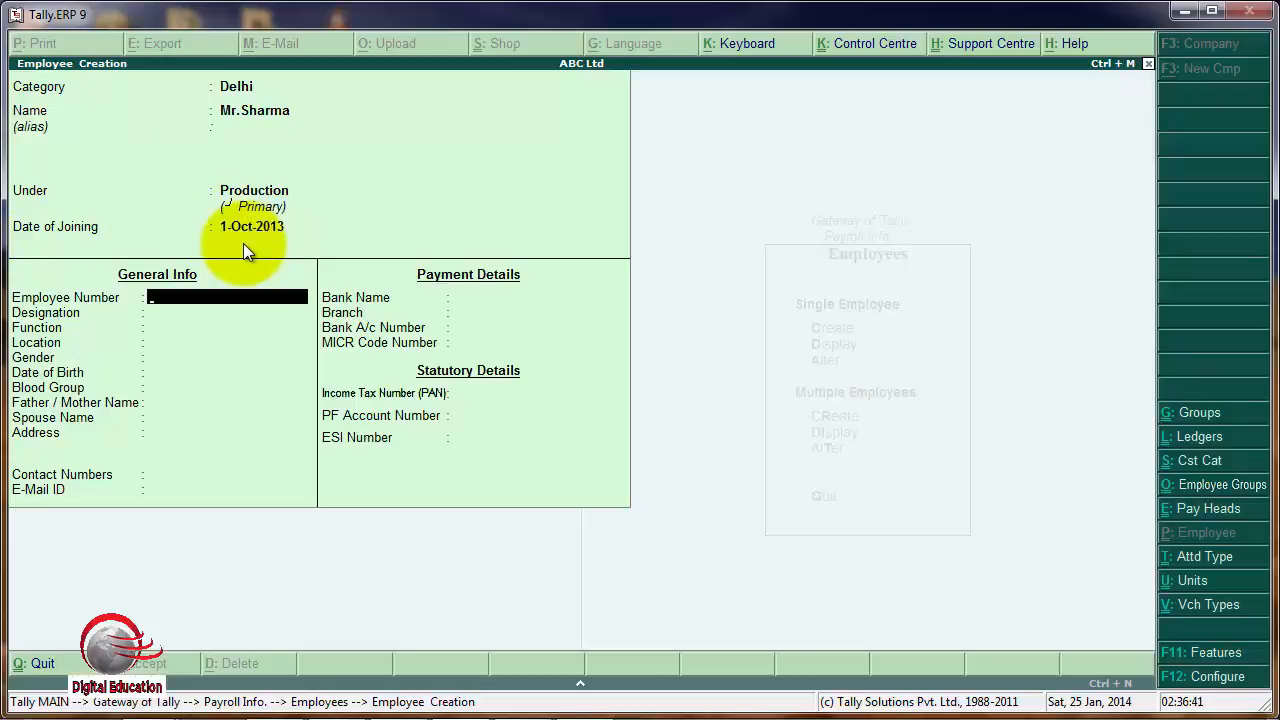
Fill in the employee number and enter Manager as the designation.
{"action": "type", "text": "258"}
{"action": "key", "text": "Return"}
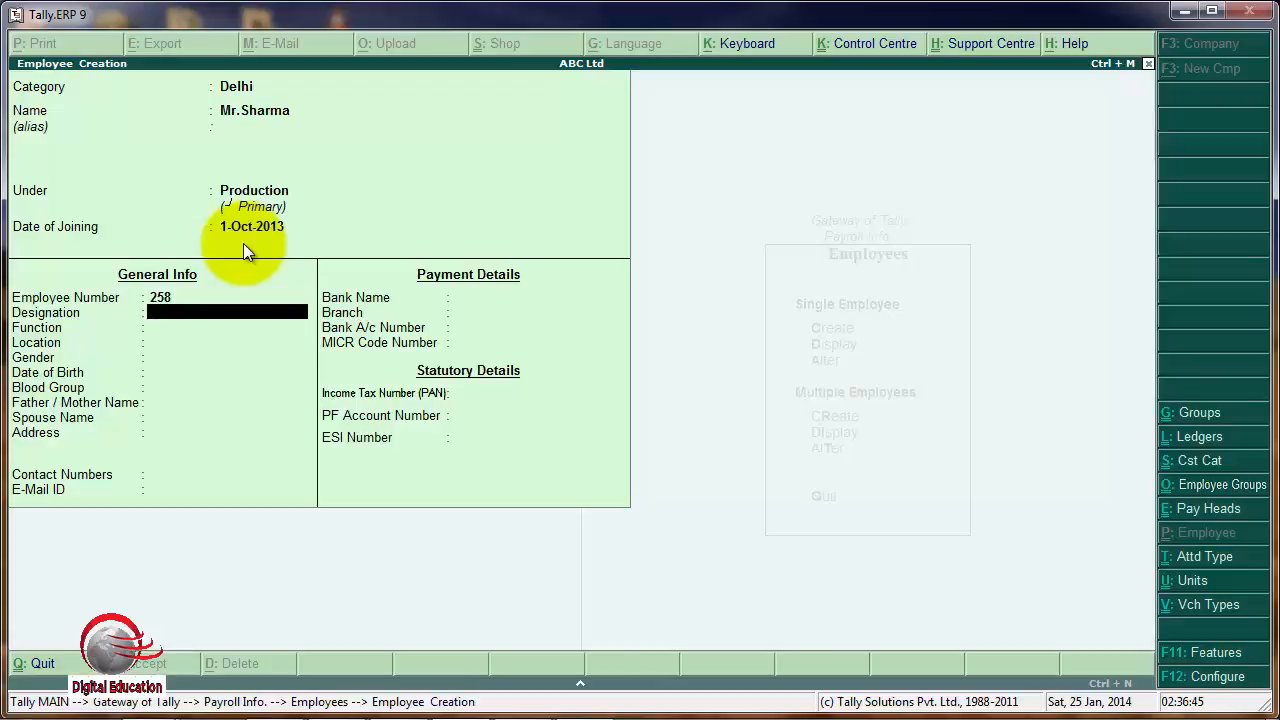
{"action": "type", "text": "Manager"}
{"action": "key", "text": "Return"}
Set the gender to Male and the blood group to Unknown, leaving all other remaining general info fields blank.
{"action": "key", "text": "Return"}
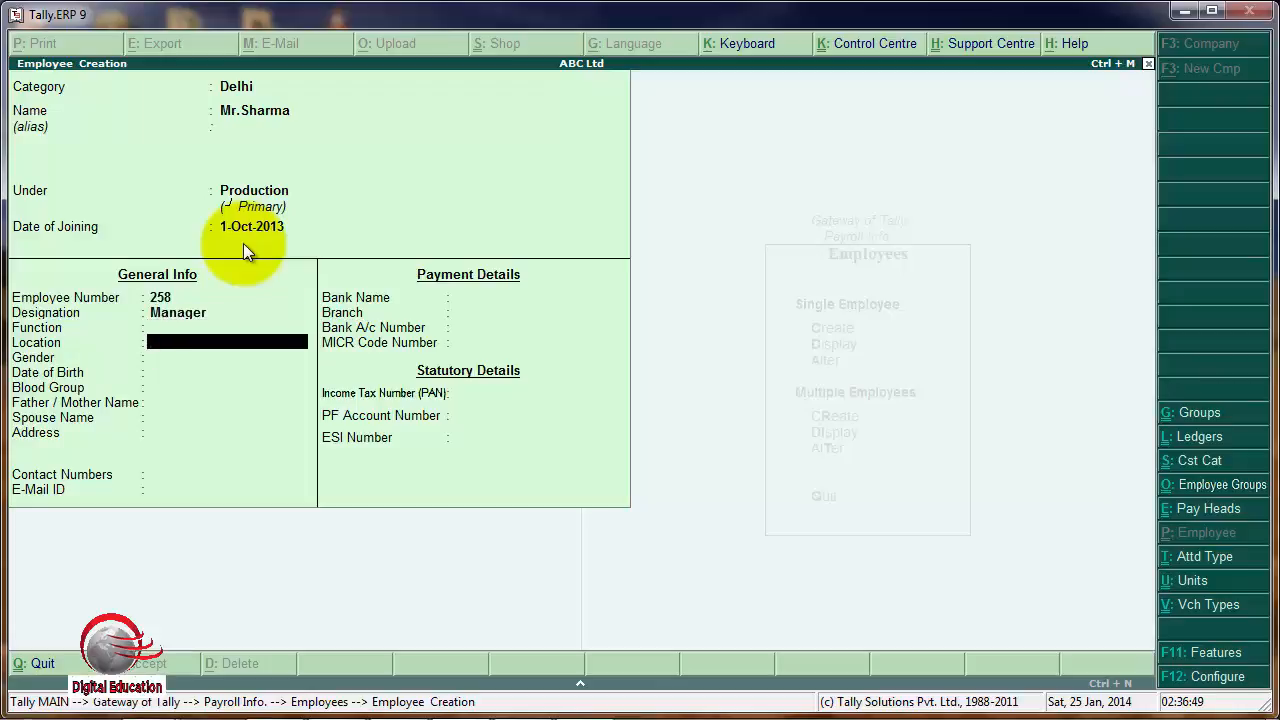
{"action": "key", "text": "Return"}
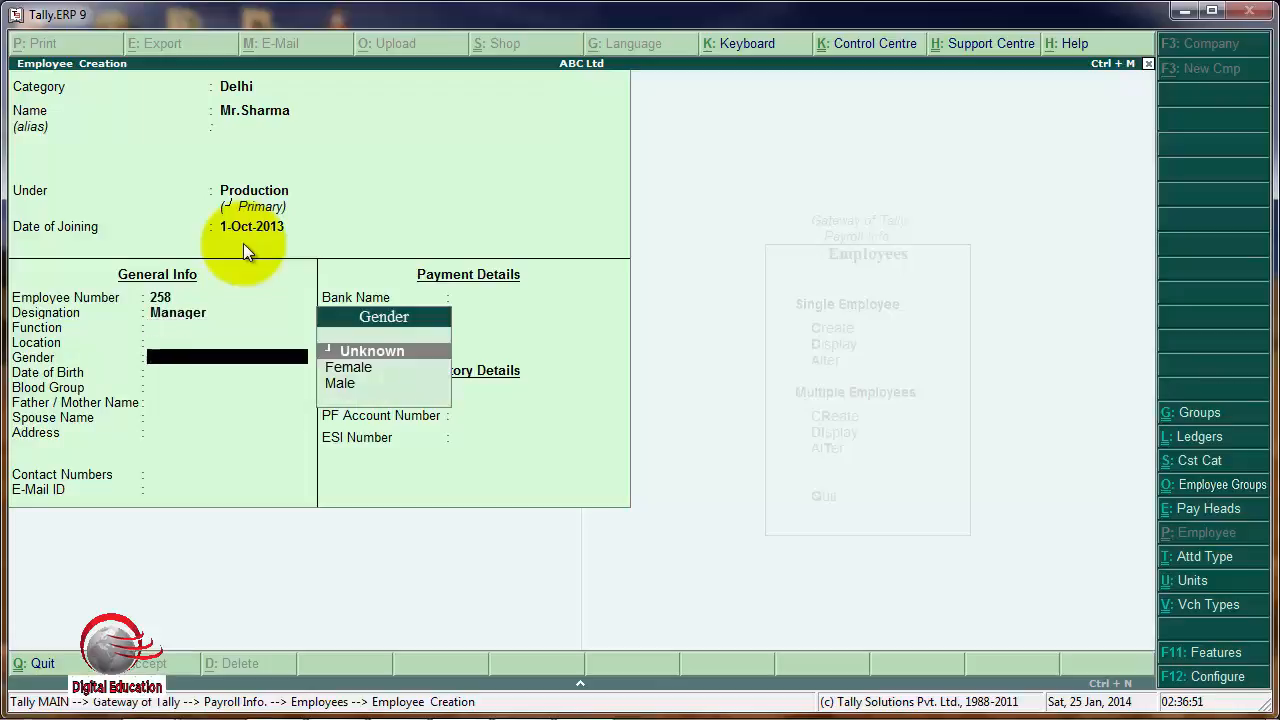
{"action": "key", "text": "Down"}
{"action": "key", "text": "Down"}
{"action": "key", "text": "Return"}
{"action": "key", "text": "Return"}
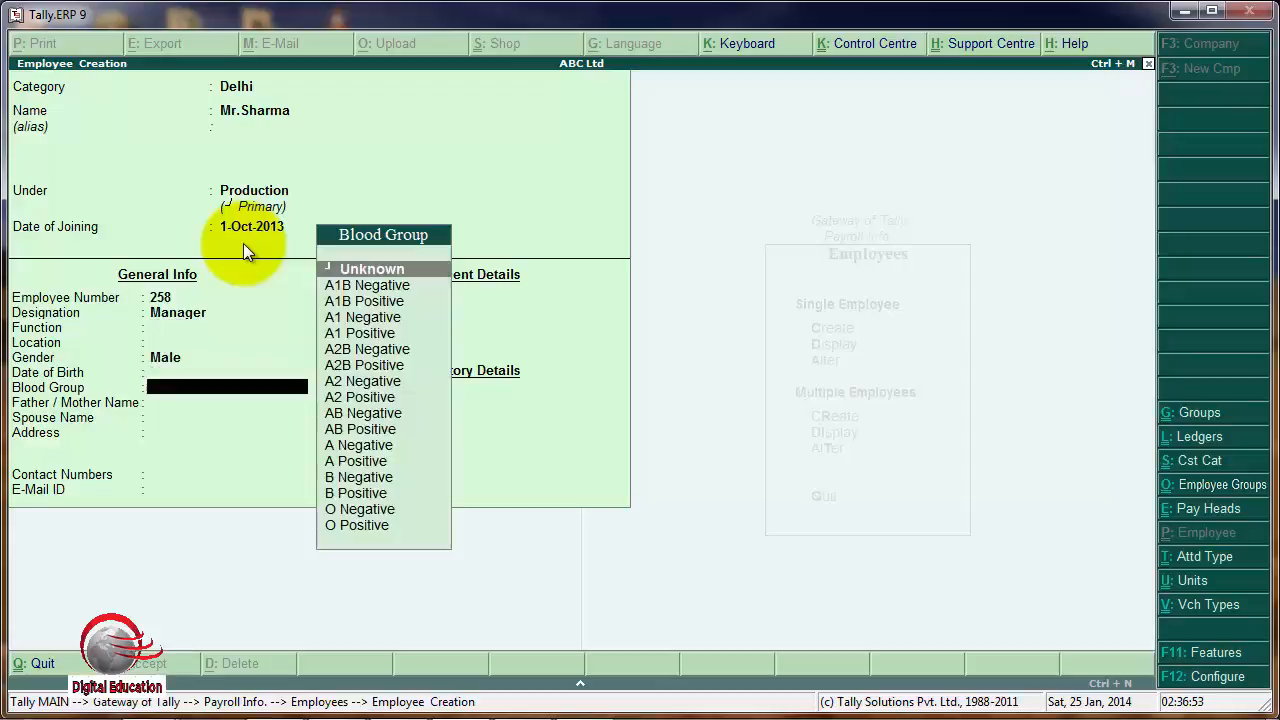
{"action": "key", "text": "Return"}
{"action": "key", "text": "Return"}
{"action": "key", "text": "Return"}
{"action": "key", "text": "Return"}
{"action": "key", "text": "Return"}
{"action": "key", "text": "Return"}
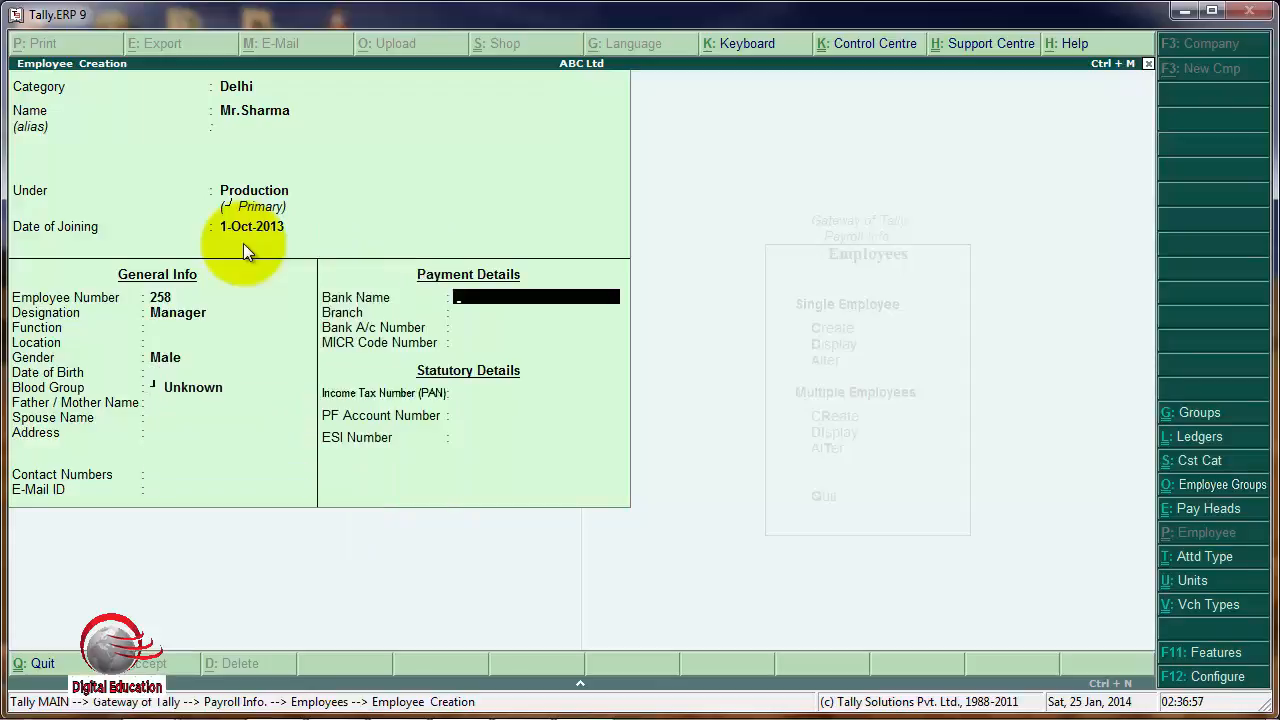
Enter ICICI A/c as the bank name, leave the other payment and statutory details blank, and save the employee.
{"action": "type", "text": "ICICI A/c"}
{"action": "key", "text": "Return"}
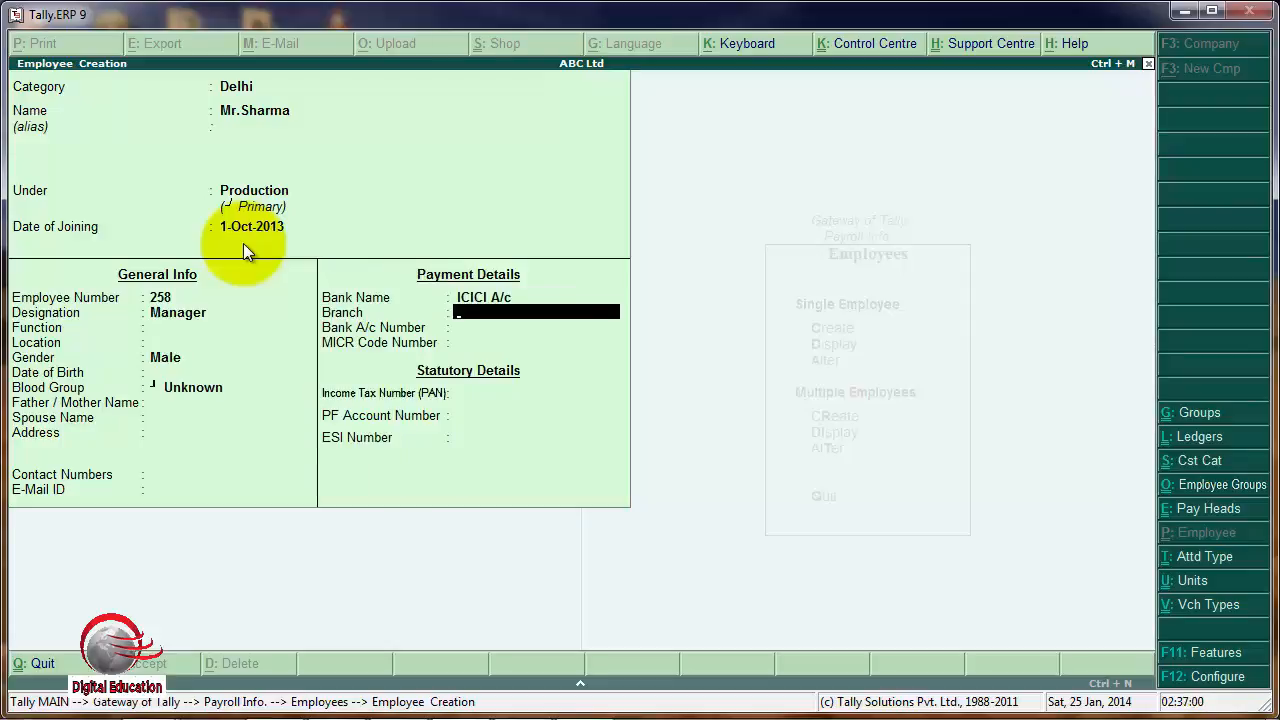
{"action": "key", "text": "Return"}
{"action": "key", "text": "Return"}
{"action": "key", "text": "Return"}
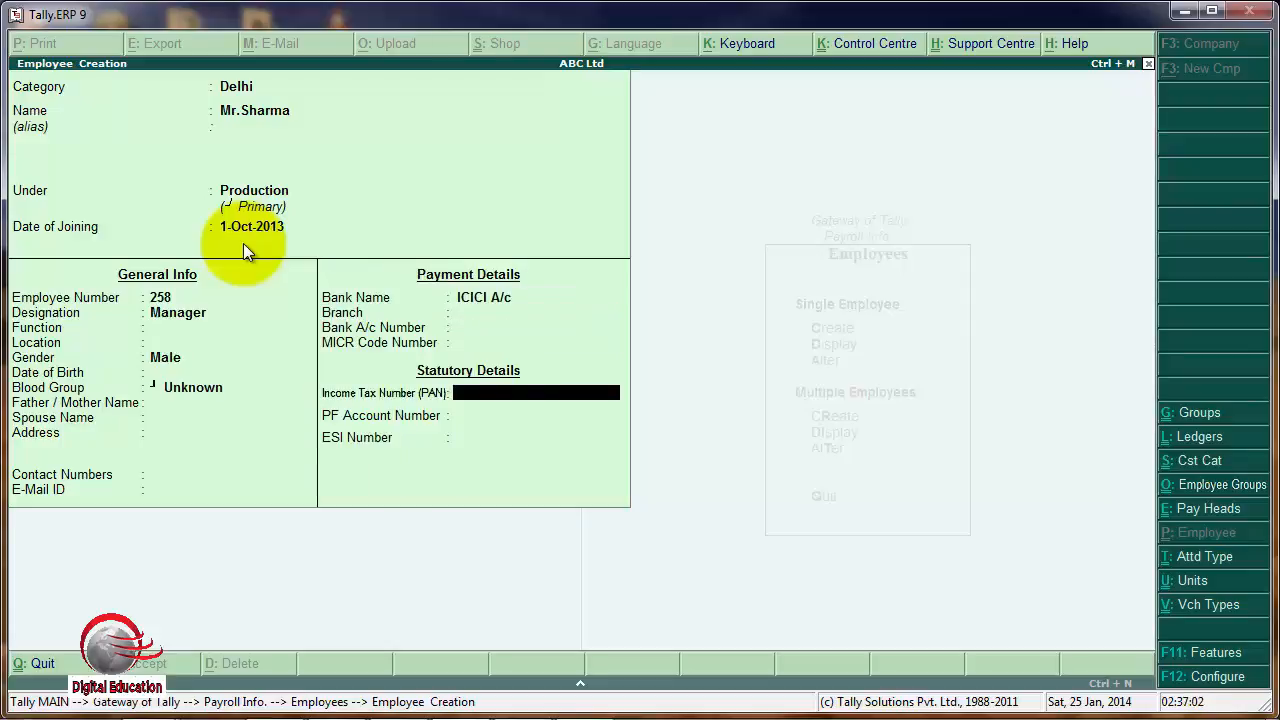
{"action": "key", "text": "Return"}
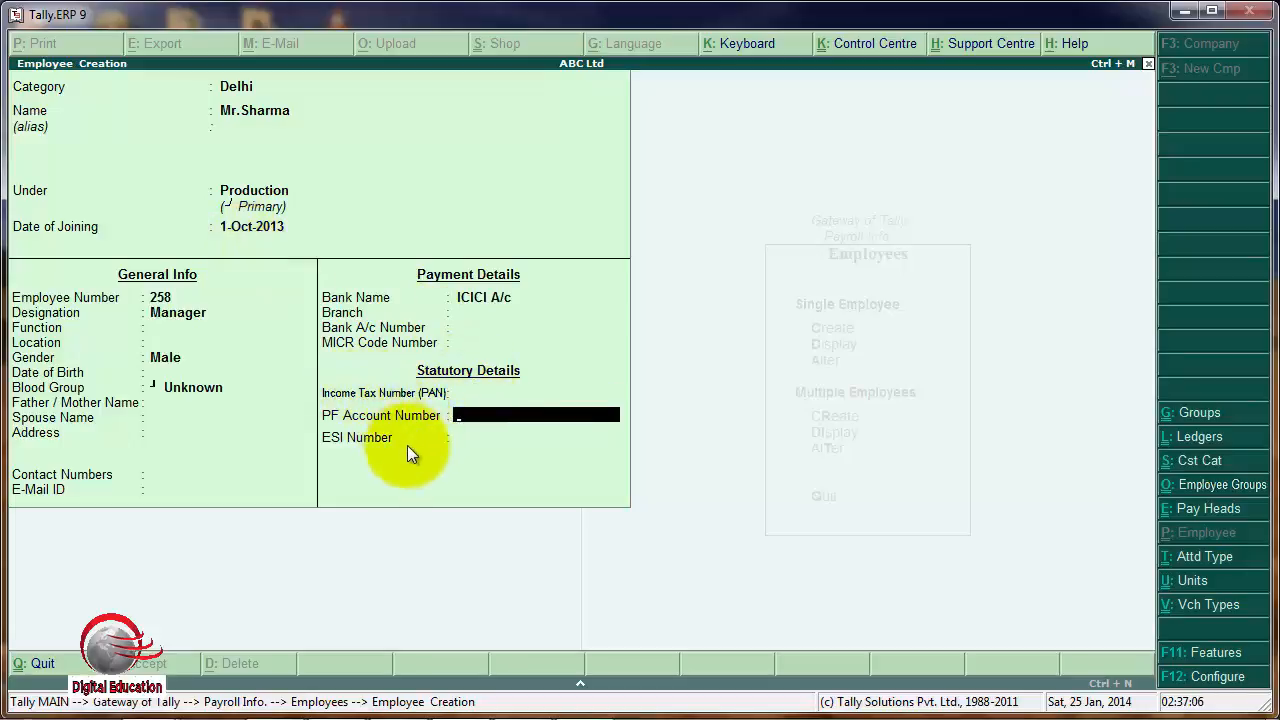
{"action": "key", "text": "Return"}
{"action": "key", "text": "Return"}
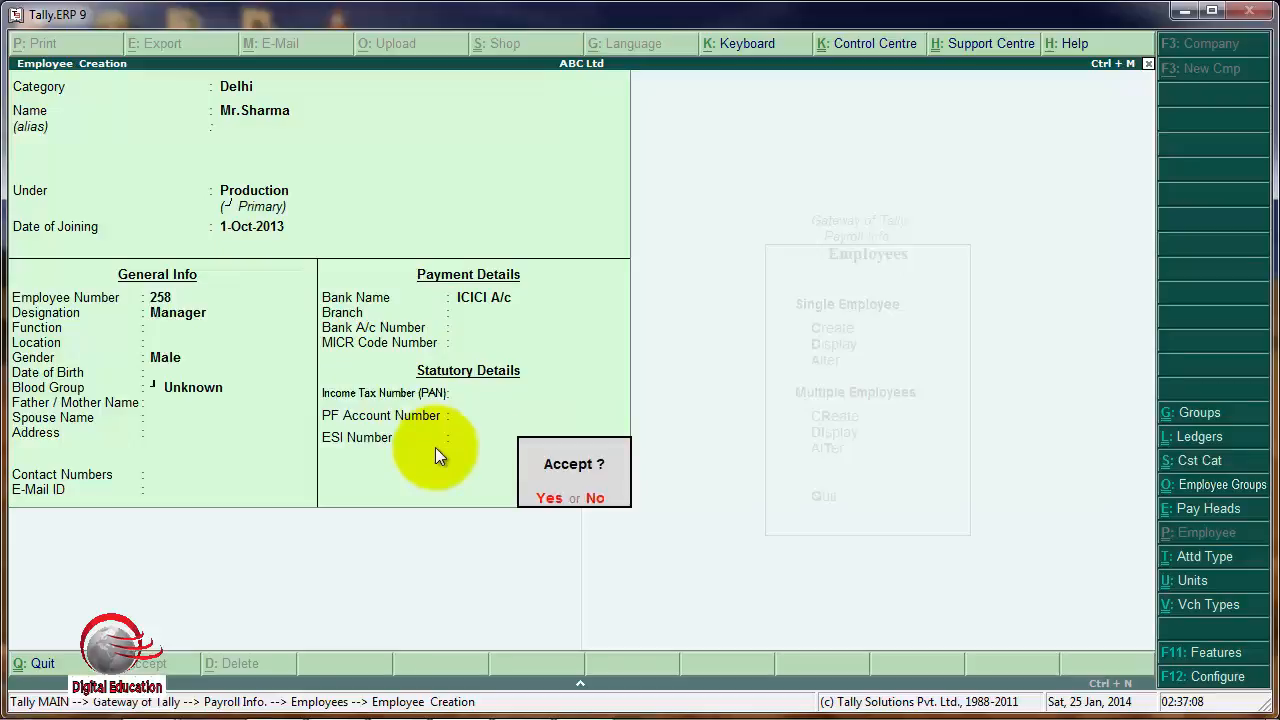
{"action": "key", "text": "Return"}
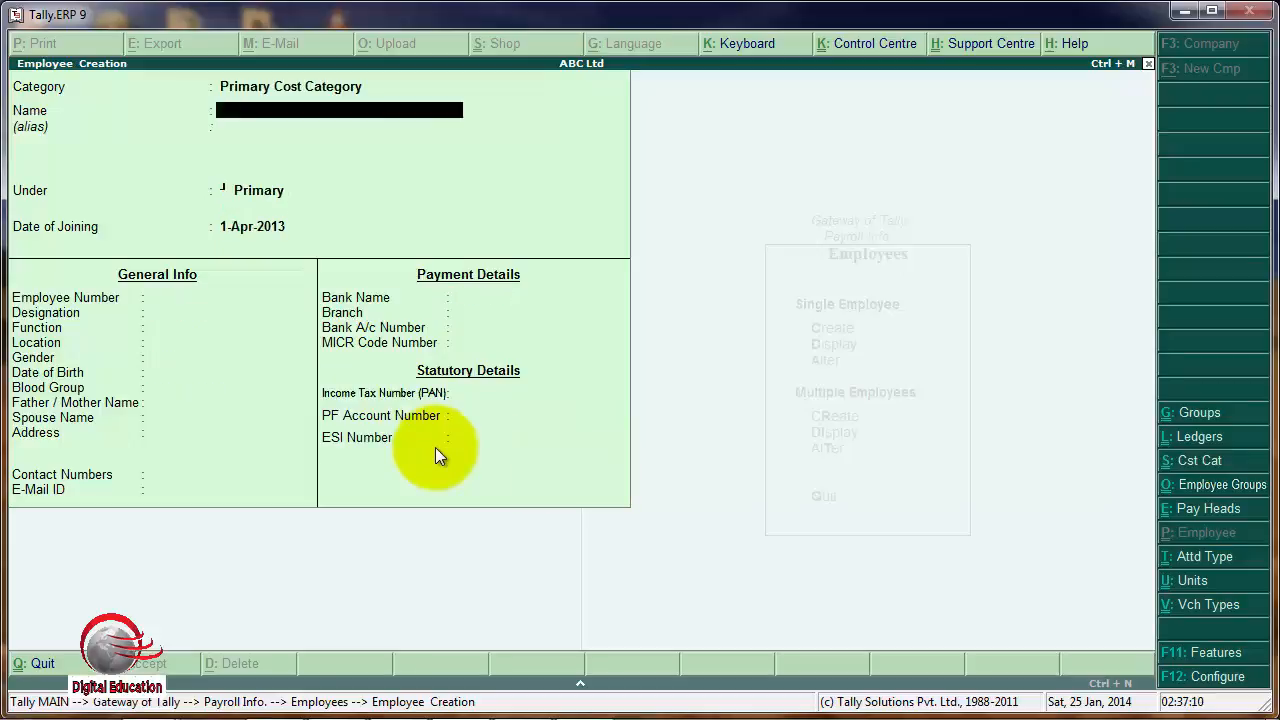
Set the new employee's category to Ahmedabad and enter the employee's name, leaving the alias blank.
{"action": "key", "text": "BackSpace"}
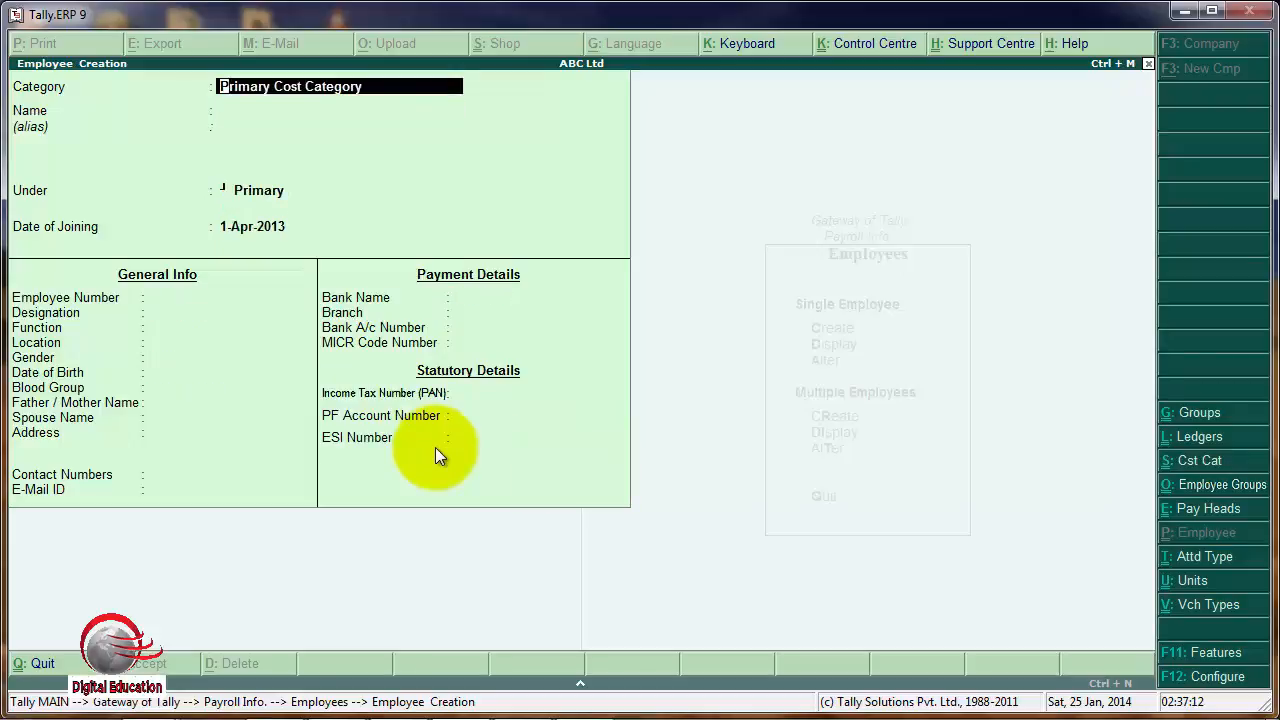
{"action": "type", "text": "A"}
{"action": "key", "text": "Return"}
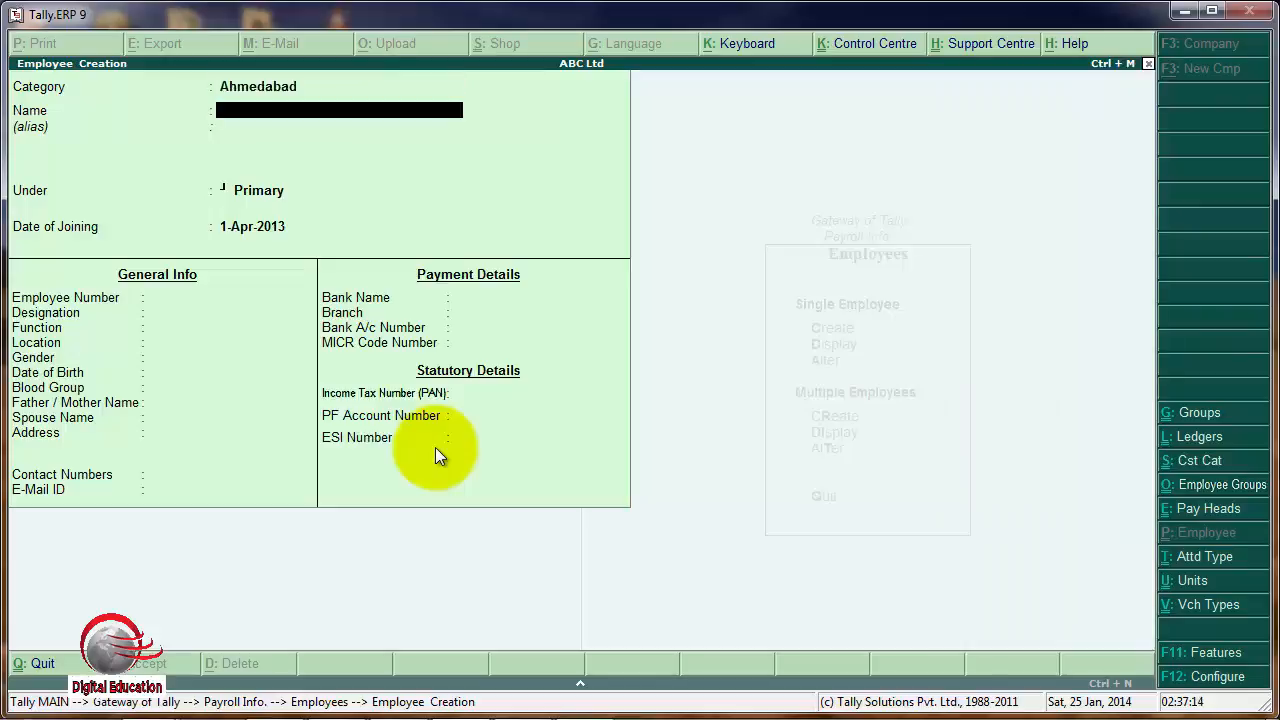
{"action": "type", "text": "Mr. J.K Shah"}
{"action": "key", "text": "Return"}
{"action": "key", "text": "Return"}
Place the employee under the Sales group and set the date of joining to 1-Oct-2013.
{"action": "key", "text": "Down"}
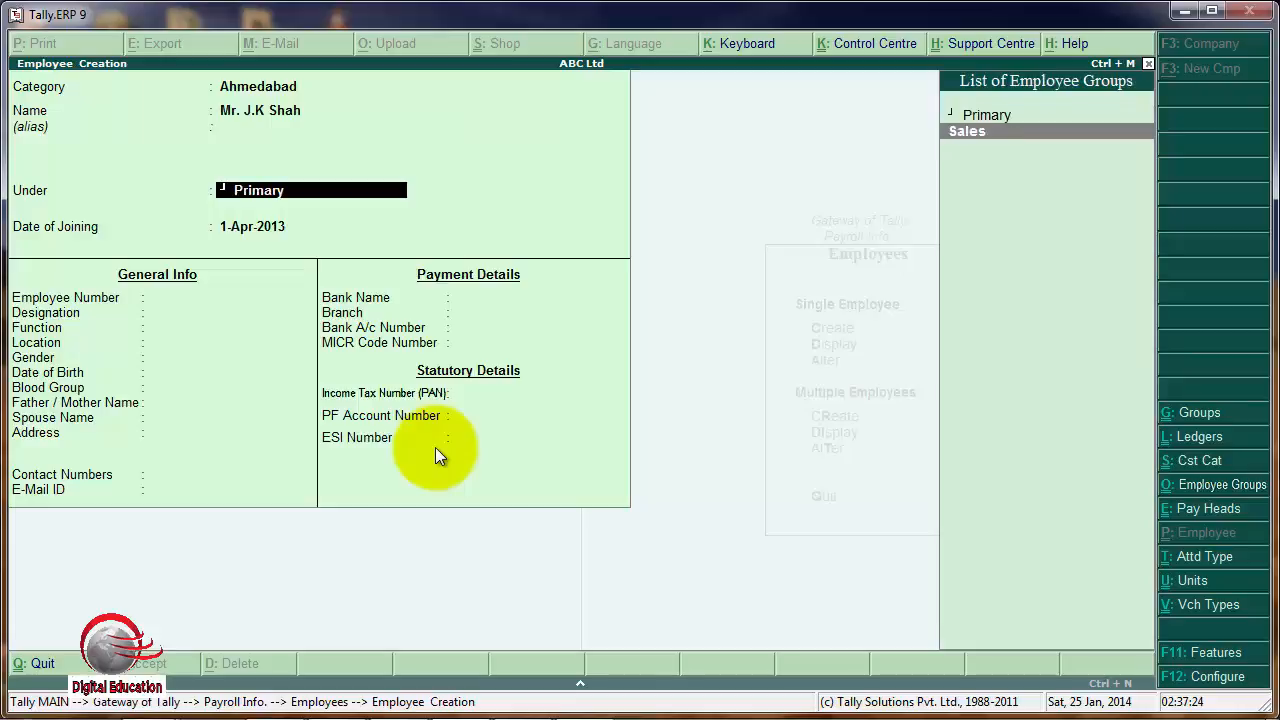
{"action": "key", "text": "Return"}
{"action": "type", "text": "1"}
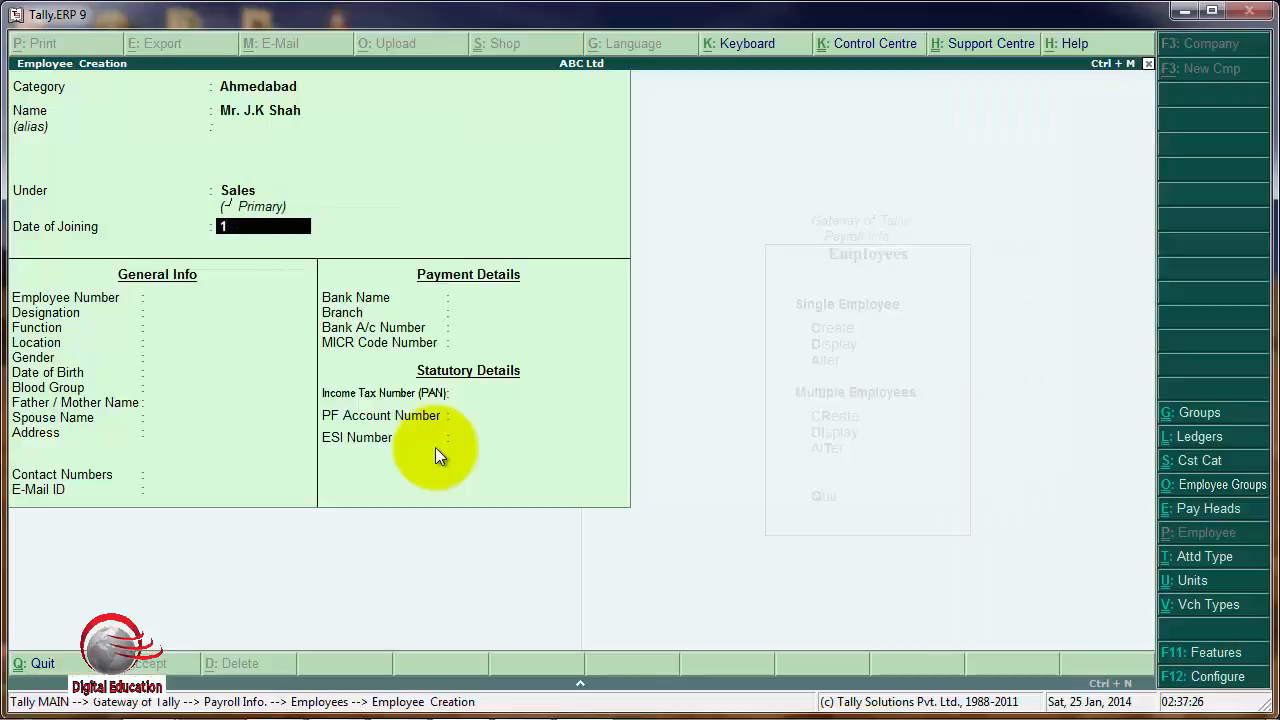
{"action": "type", "text": "/10/2013"}
{"action": "key", "text": "Return"}
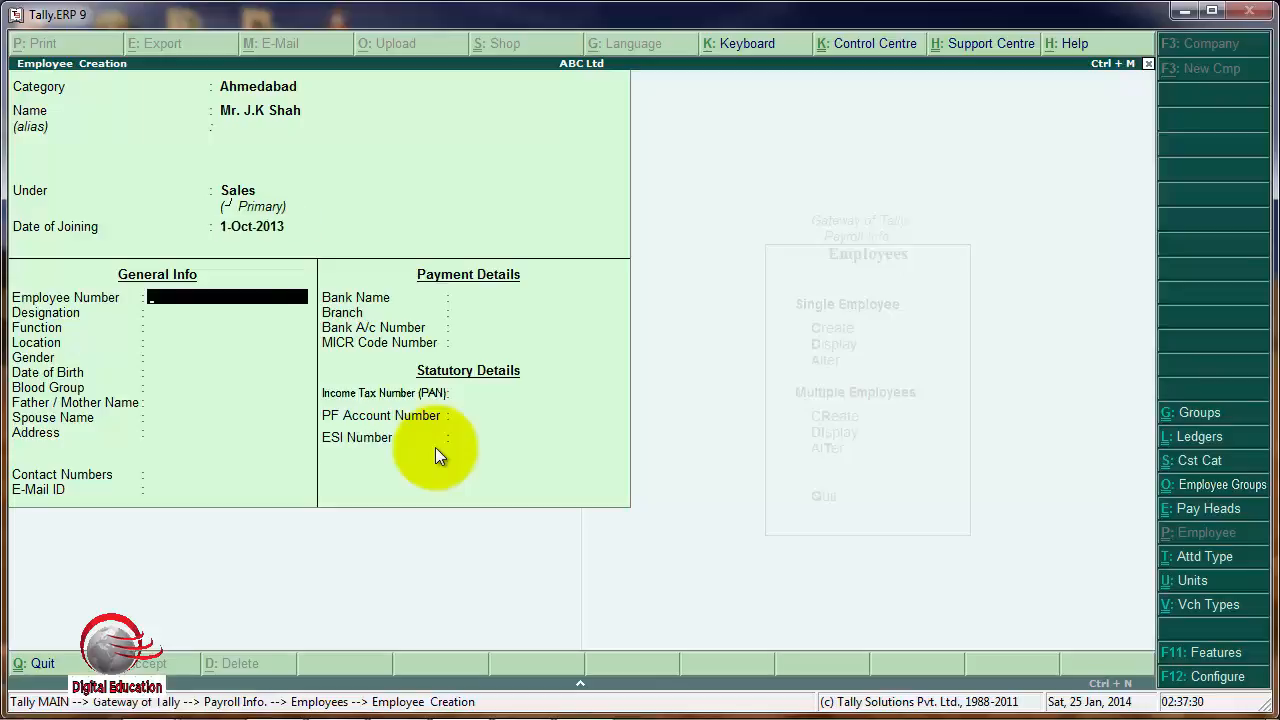
Fill in the employee number and enter Sales Manager as the designation.
{"action": "type", "text": "487"}
{"action": "key", "text": "Return"}
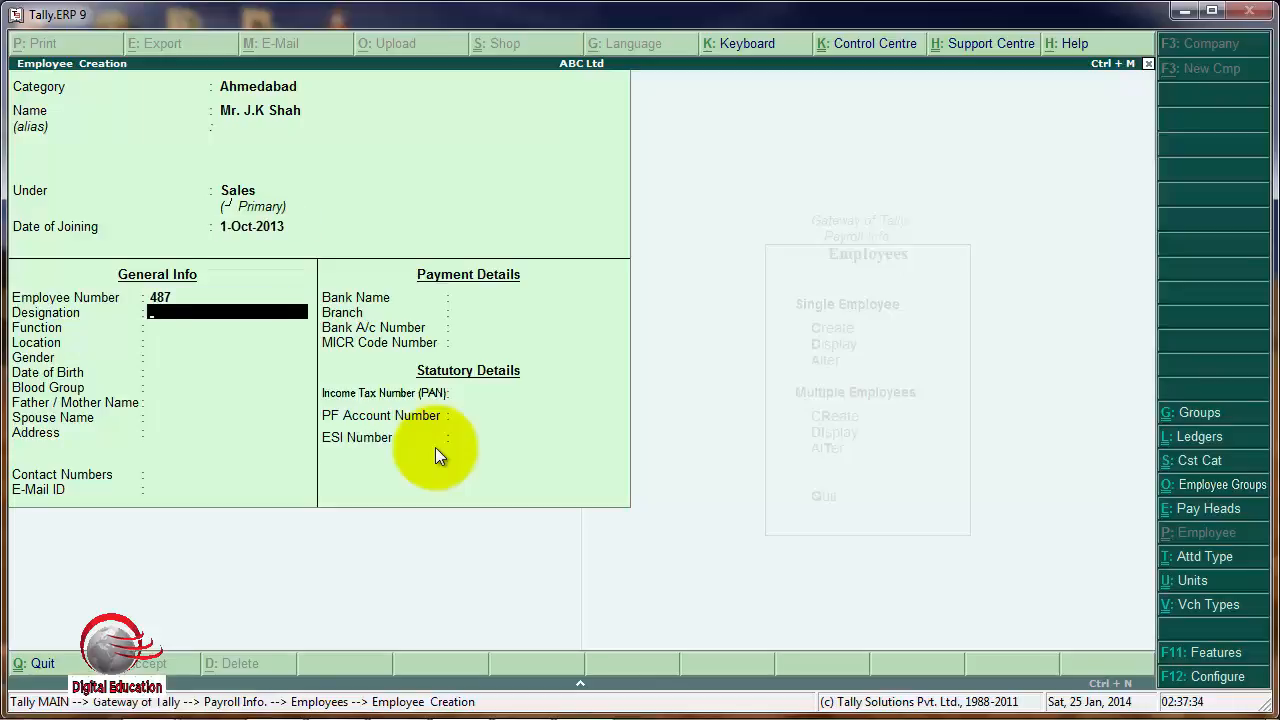
{"action": "type", "text": "Sales"}
{"action": "type", "text": "Manager"}
{"action": "key", "text": "Return"}
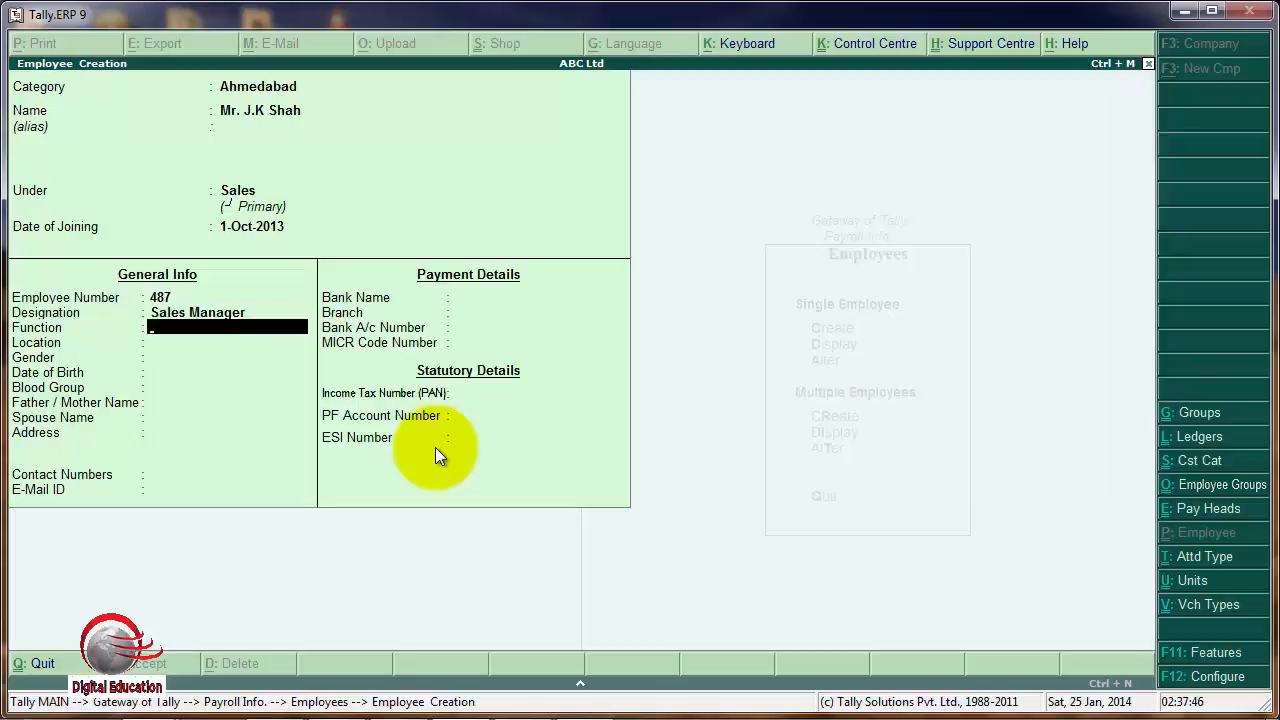
Set the gender to Male and the blood group to Unknown for the Sales Manager, leaving the other general info blank.
{"action": "key", "text": "Return"}
{"action": "key", "text": "Return"}
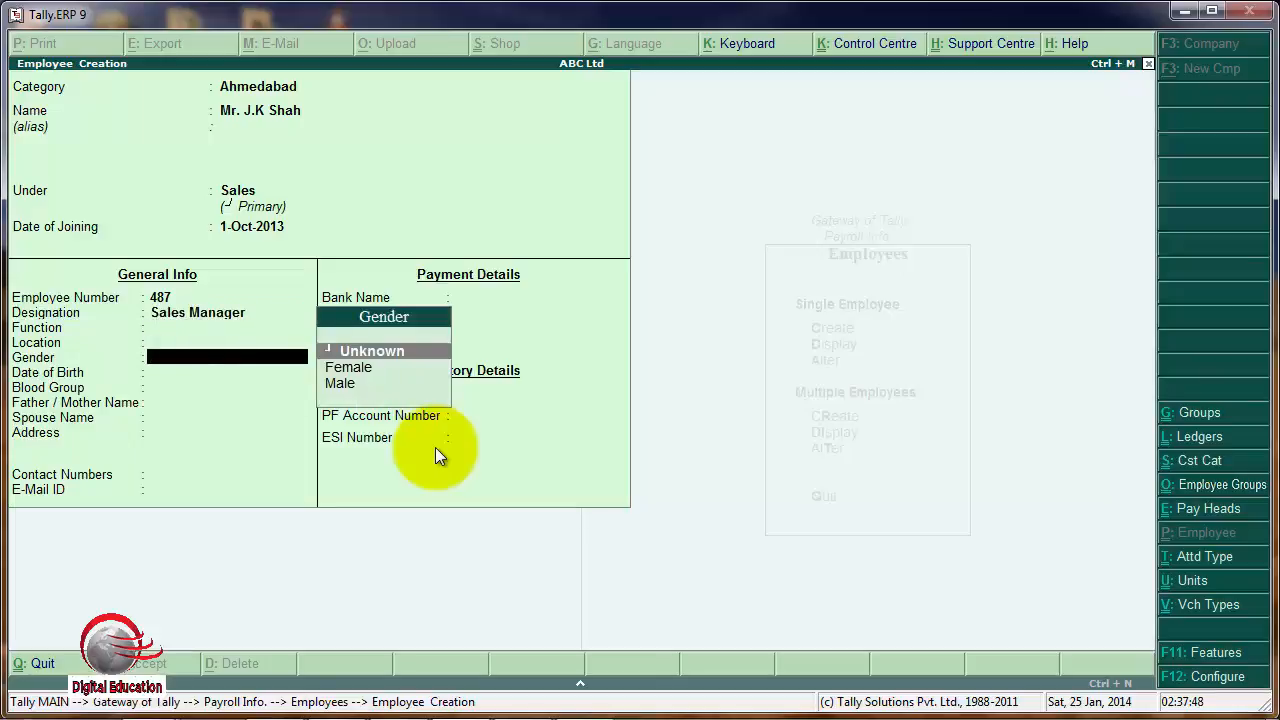
{"action": "key", "text": "Down"}
{"action": "key", "text": "Down"}
{"action": "key", "text": "Return"}
{"action": "key", "text": "Return"}
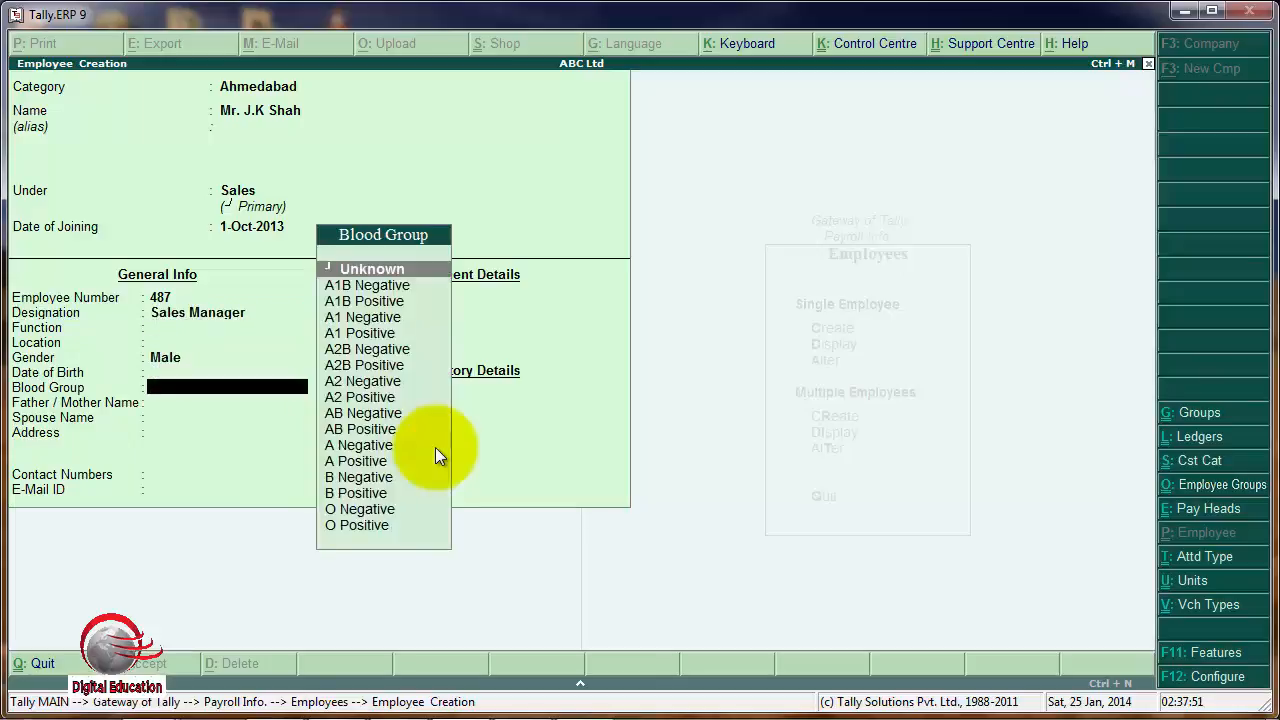
{"action": "key", "text": "Return"}
{"action": "key", "text": "Return"}
{"action": "key", "text": "Return"}
{"action": "key", "text": "Return"}
{"action": "key", "text": "Return"}
{"action": "key", "text": "Return"}
{"action": "key", "text": "Return"}
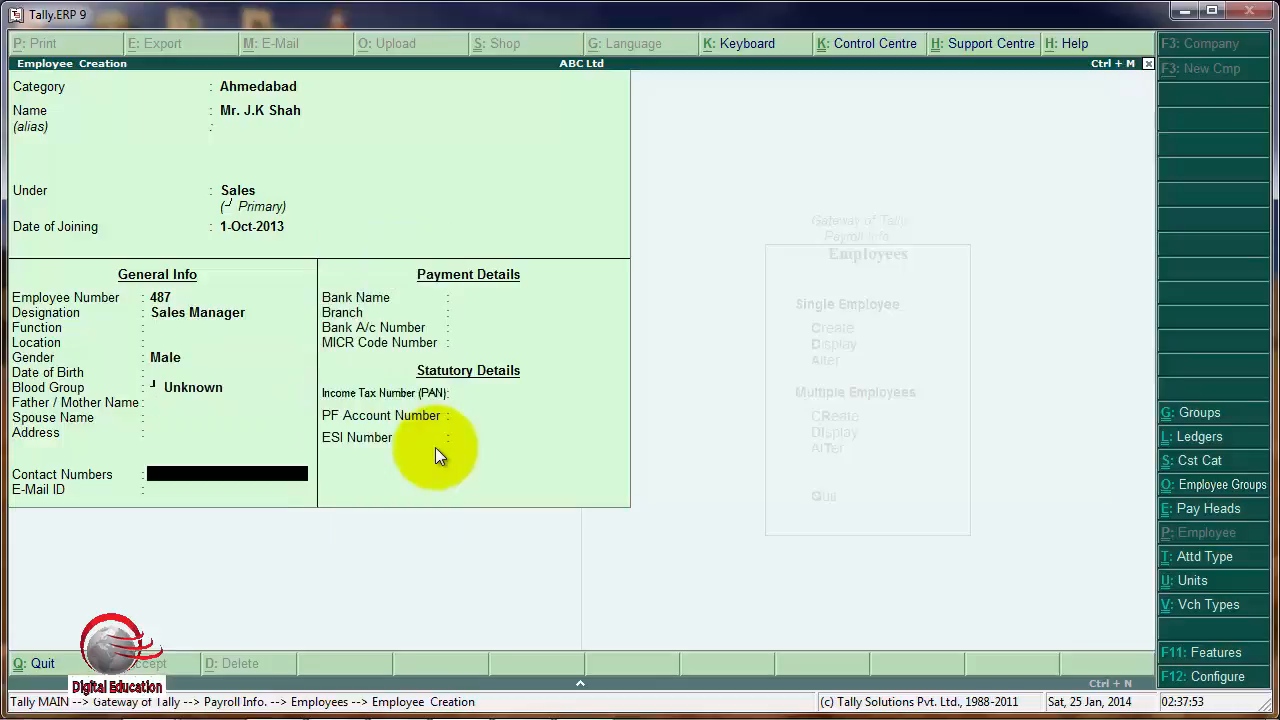
{"action": "key", "text": "BackSpace"}
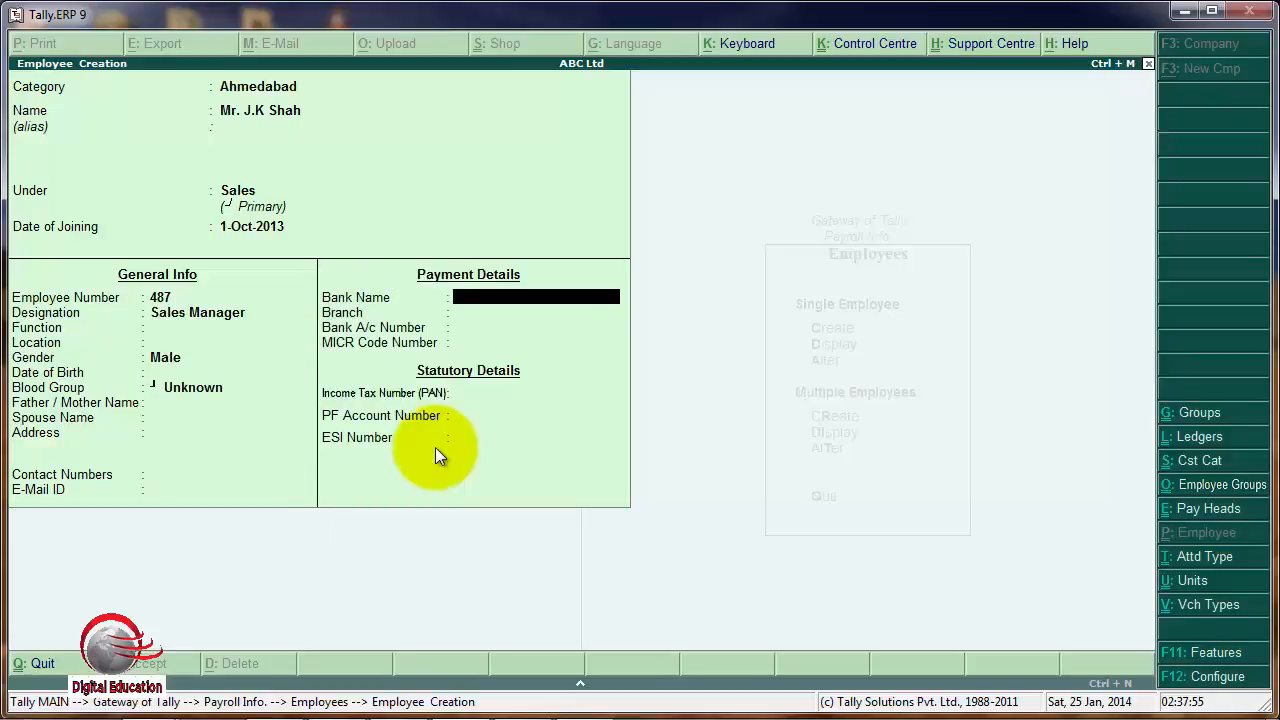
Enter ICICI A/c as the bank name, leave the remaining payment and statutory details blank, and save the employee.
{"action": "type", "text": "ICICI A/c"}
{"action": "key", "text": "Return"}
{"action": "key", "text": "Return"}
{"action": "key", "text": "Return"}
{"action": "key", "text": "Return"}
{"action": "key", "text": "Return"}
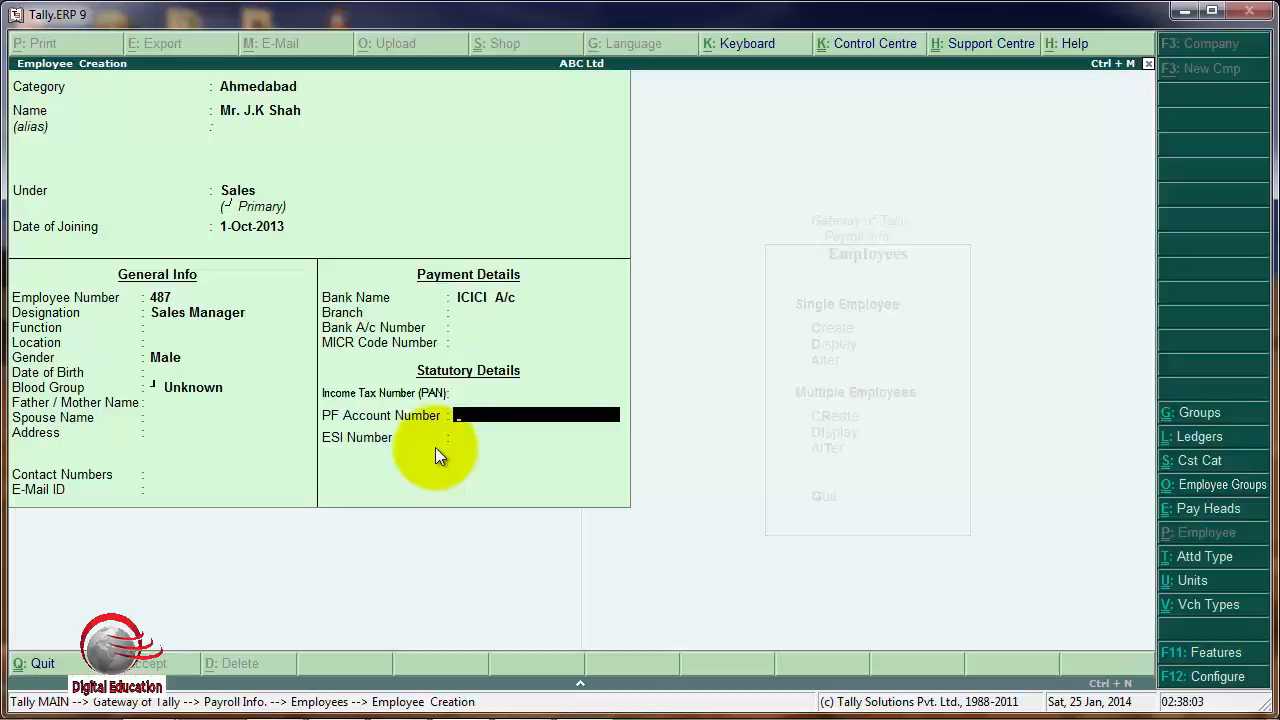
{"action": "key", "text": "Return"}
{"action": "key", "text": "Return"}
{"action": "key", "text": "Return"}
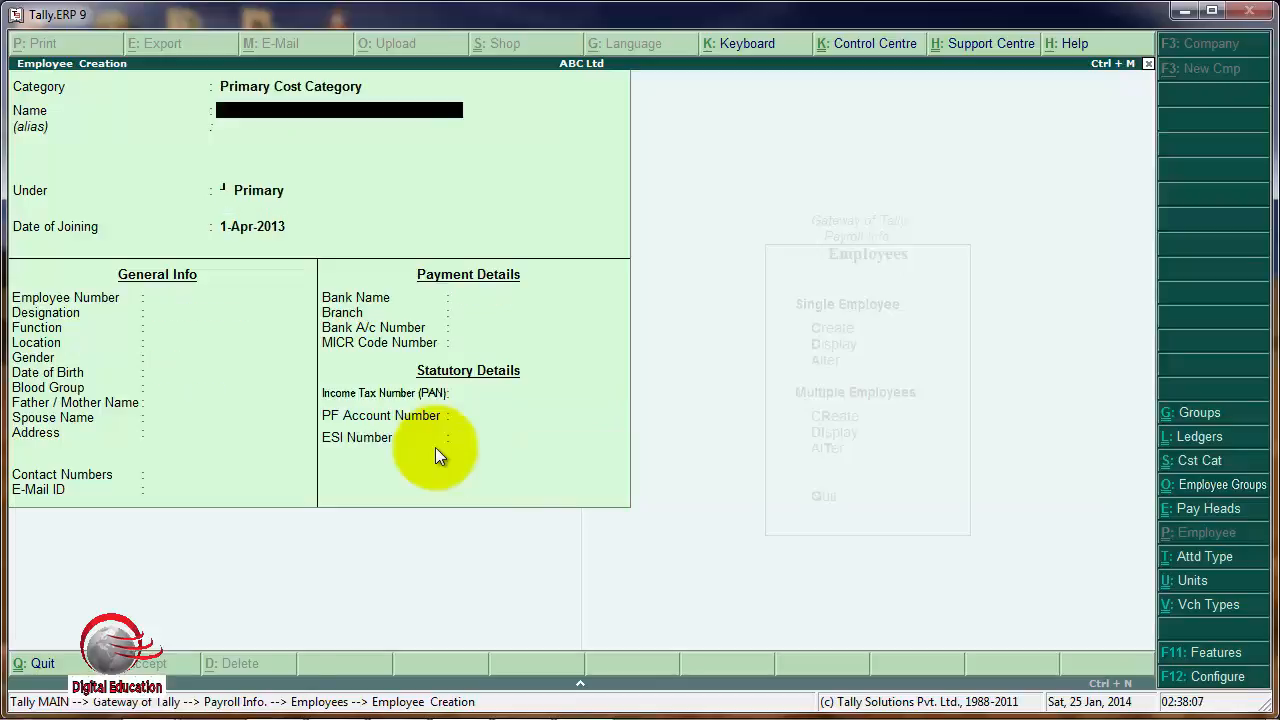
Set the next employee's category to Gandhinagar and enter the employee's name without an alias.
{"action": "key", "text": "BackSpace"}
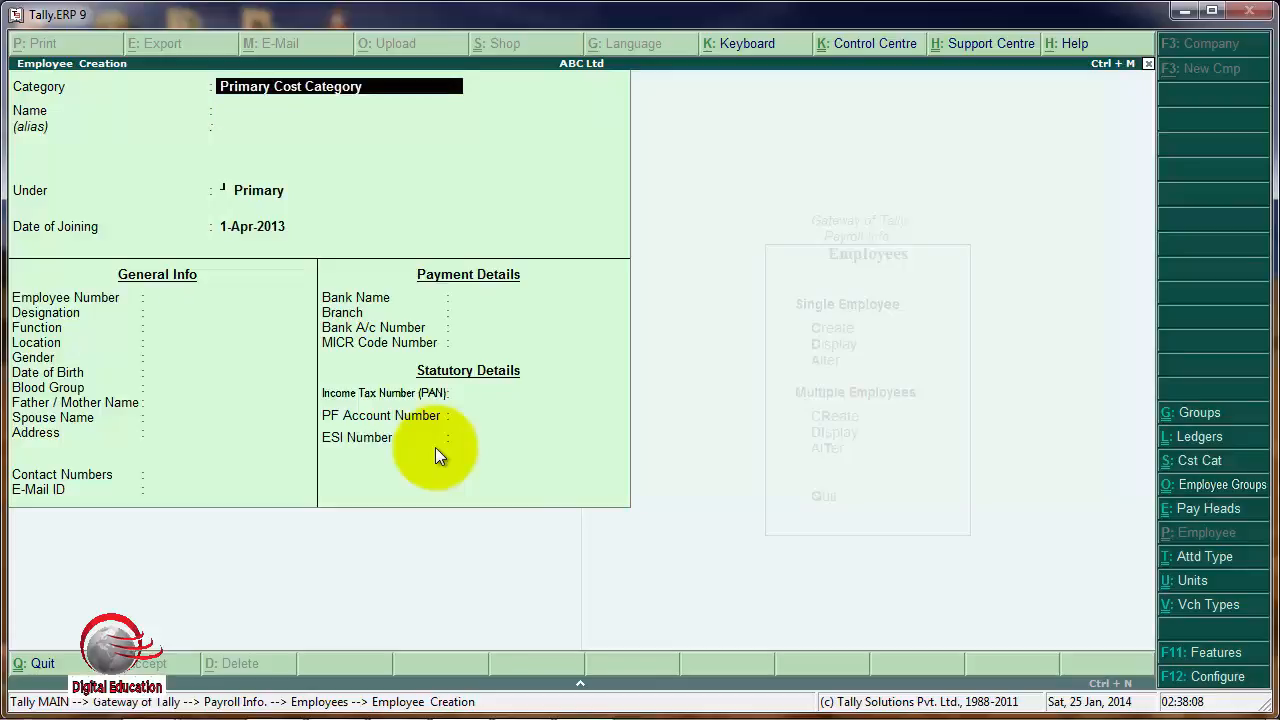
{"action": "type", "text": "G"}
{"action": "key", "text": "Return"}
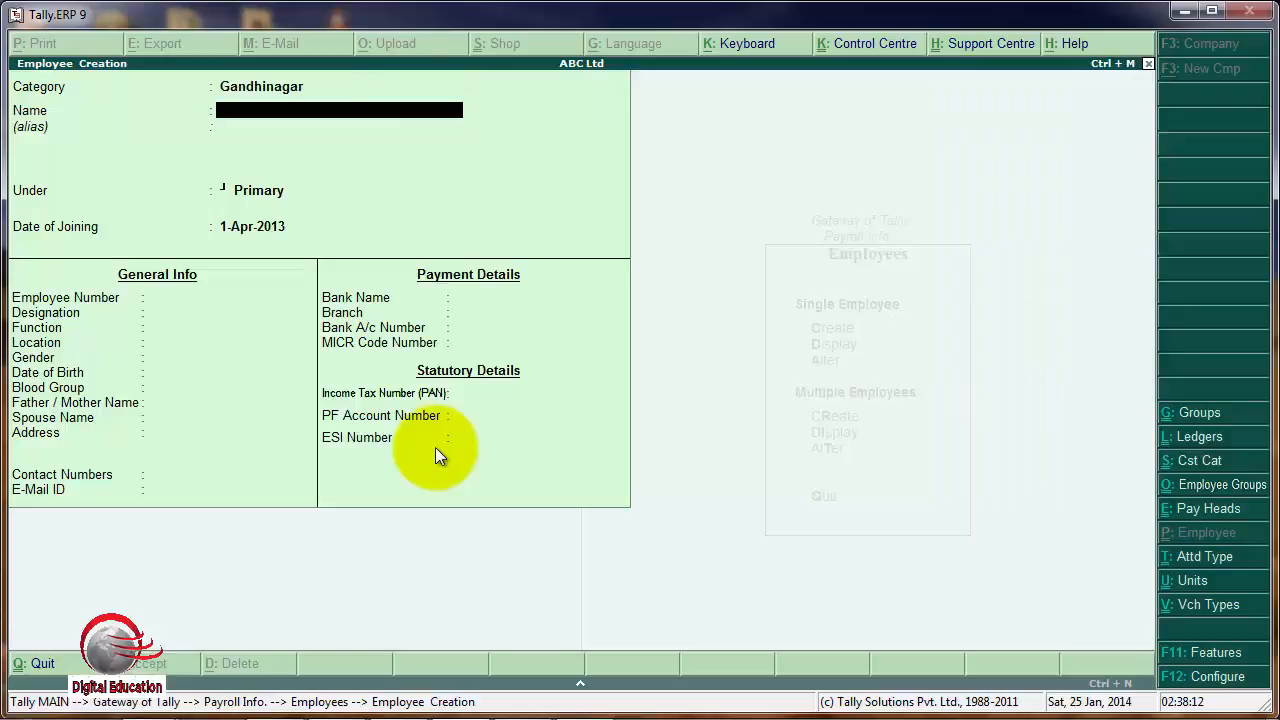
{"action": "type", "text": "Mr.Mayank"}
{"action": "key", "text": "Return"}
Place the employee under the Accounts group, keep 1-Apr-2013 as the joining date, and fill in the employee number.
{"action": "key", "text": "Return"}
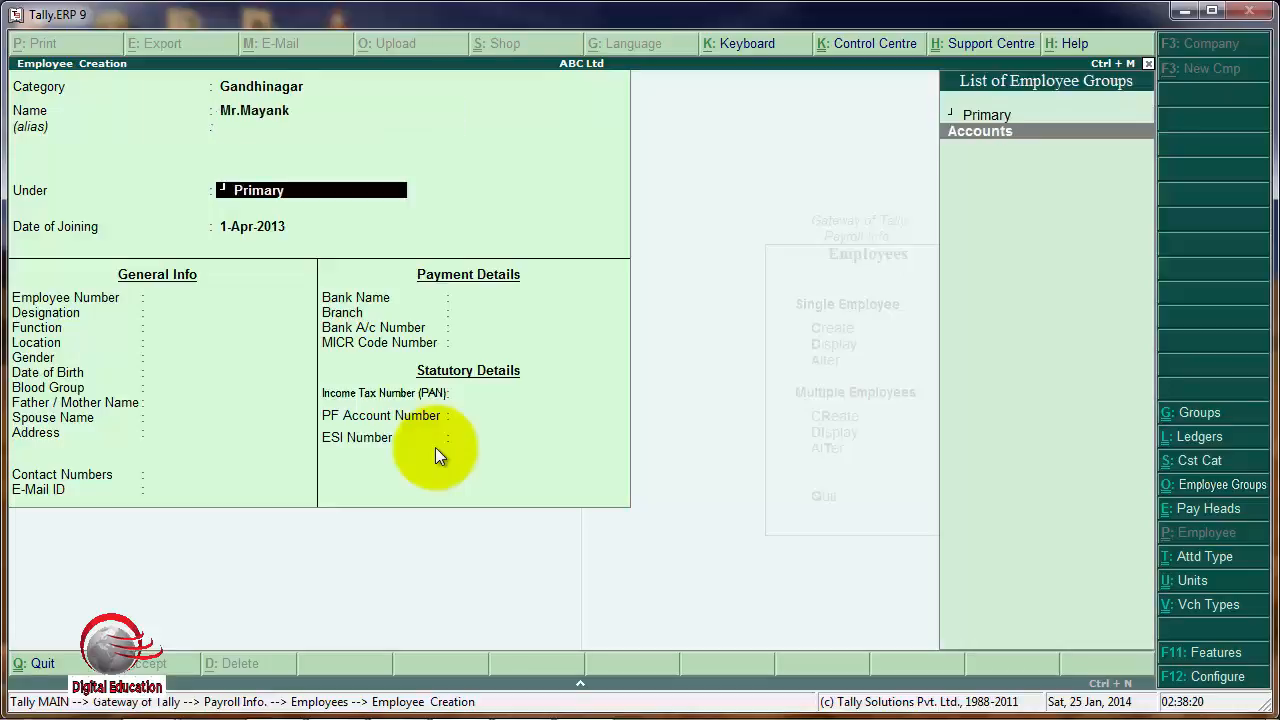
{"action": "key", "text": "Return"}
{"action": "key", "text": "Return"}
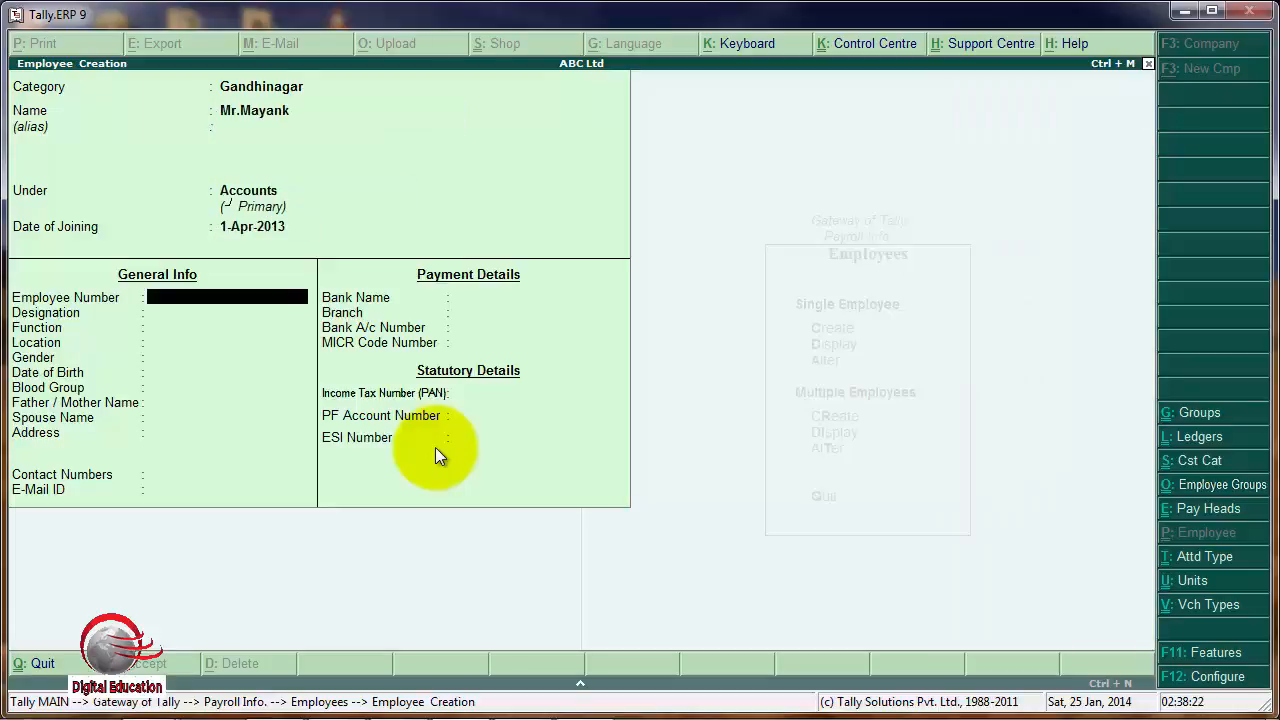
{"action": "type", "text": "456"}
{"action": "key", "text": "Return"}
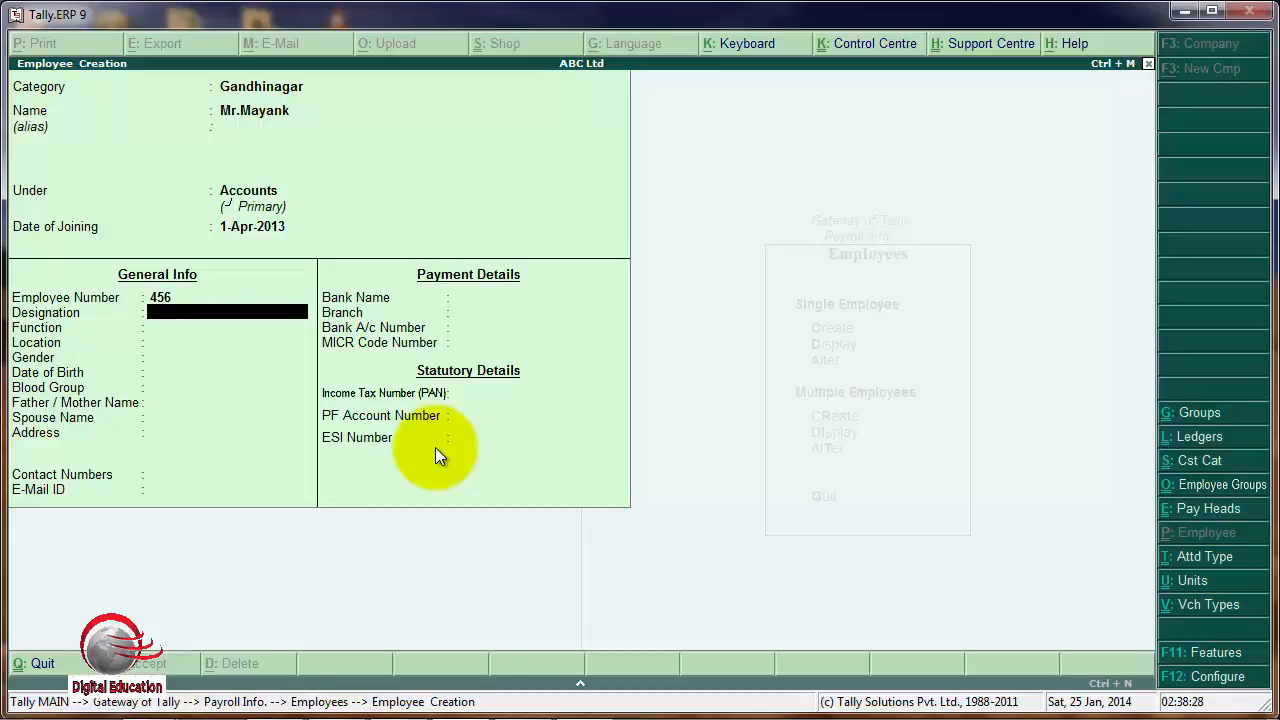
Enter Account Officer as the designation and set the gender to Male, leaving function and location blank.
{"action": "type", "text": "Account Officer"}
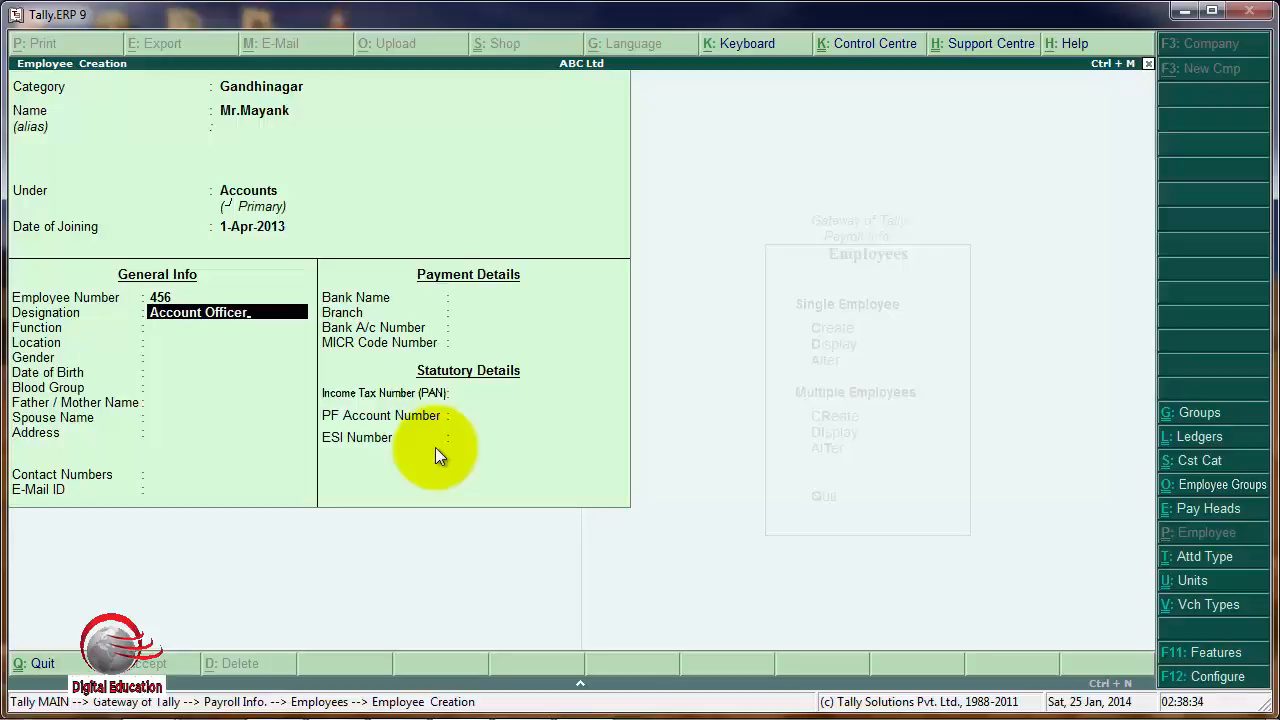
{"action": "key", "text": "Return"}
{"action": "key", "text": "Return"}
{"action": "key", "text": "Return"}
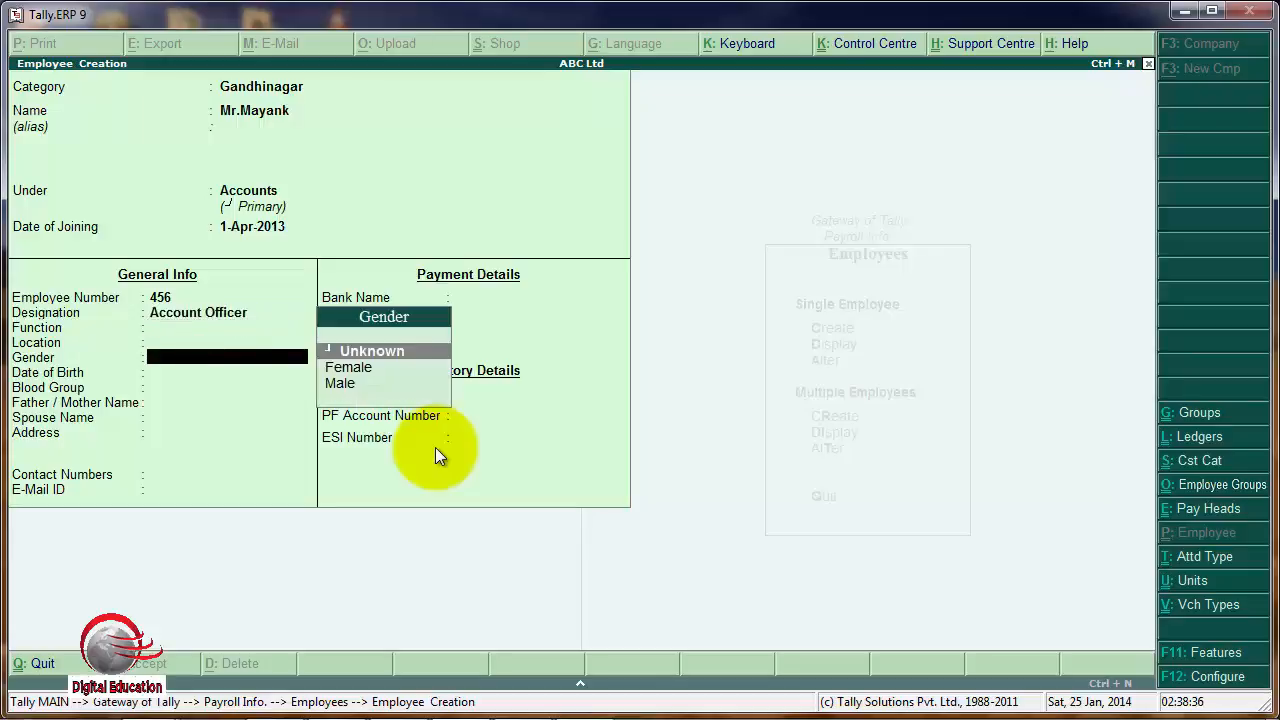
{"action": "key", "text": "Down"}
{"action": "key", "text": "Down"}
Choose Unknown as the blood group, leave all payment and statutory details blank, and save the employee.
{"action": "key", "text": "Return"}
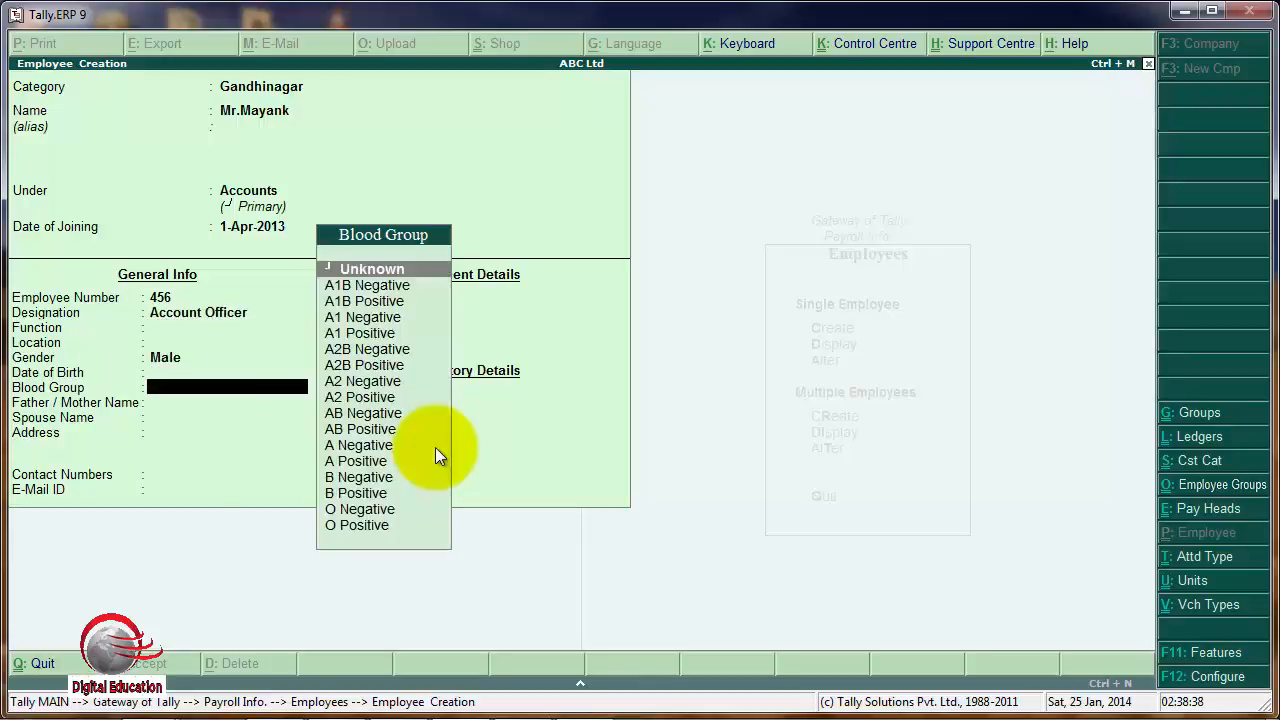
{"action": "key", "text": "Return"}
{"action": "key", "text": "Return"}
{"action": "key", "text": "Return"}
{"action": "key", "text": "Return"}
{"action": "key", "text": "Return"}
{"action": "key", "text": "Return"}
{"action": "key", "text": "Return"}
{"action": "key", "text": "Return"}
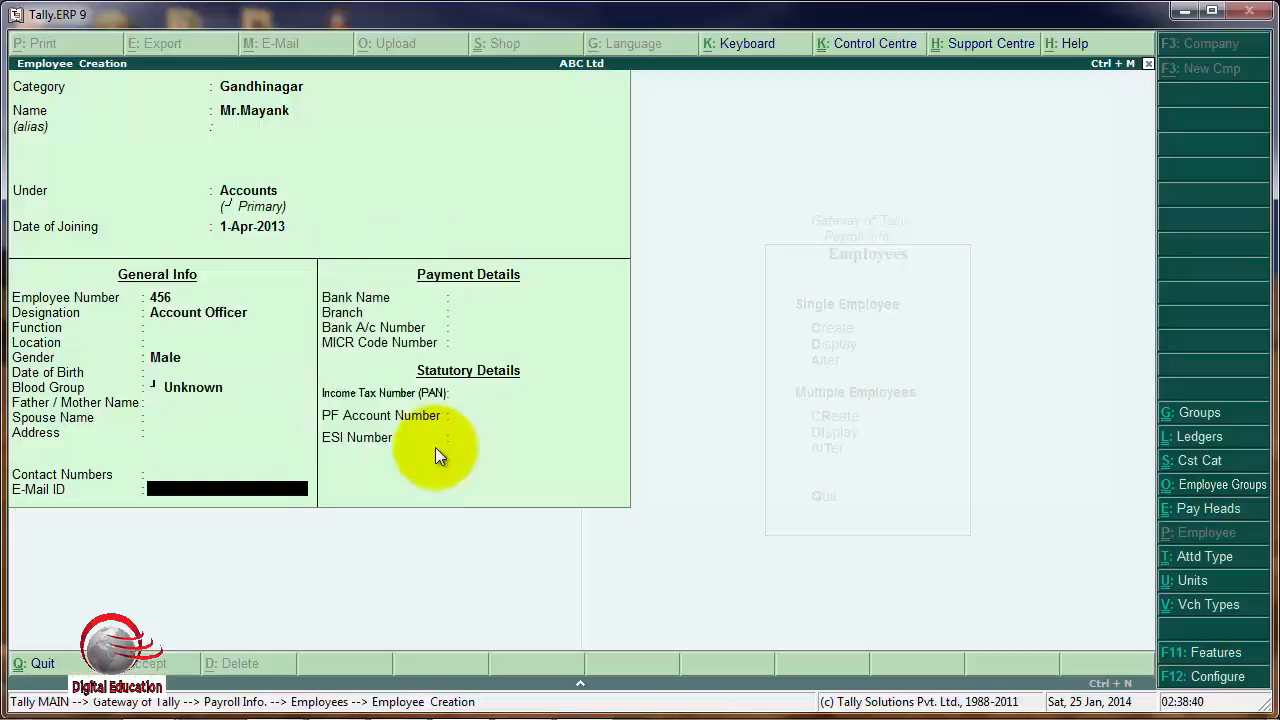
{"action": "key", "text": "Return"}
{"action": "key", "text": "Return"}
{"action": "key", "text": "Return"}
{"action": "key", "text": "Return"}
{"action": "key", "text": "Return"}
{"action": "key", "text": "Return"}
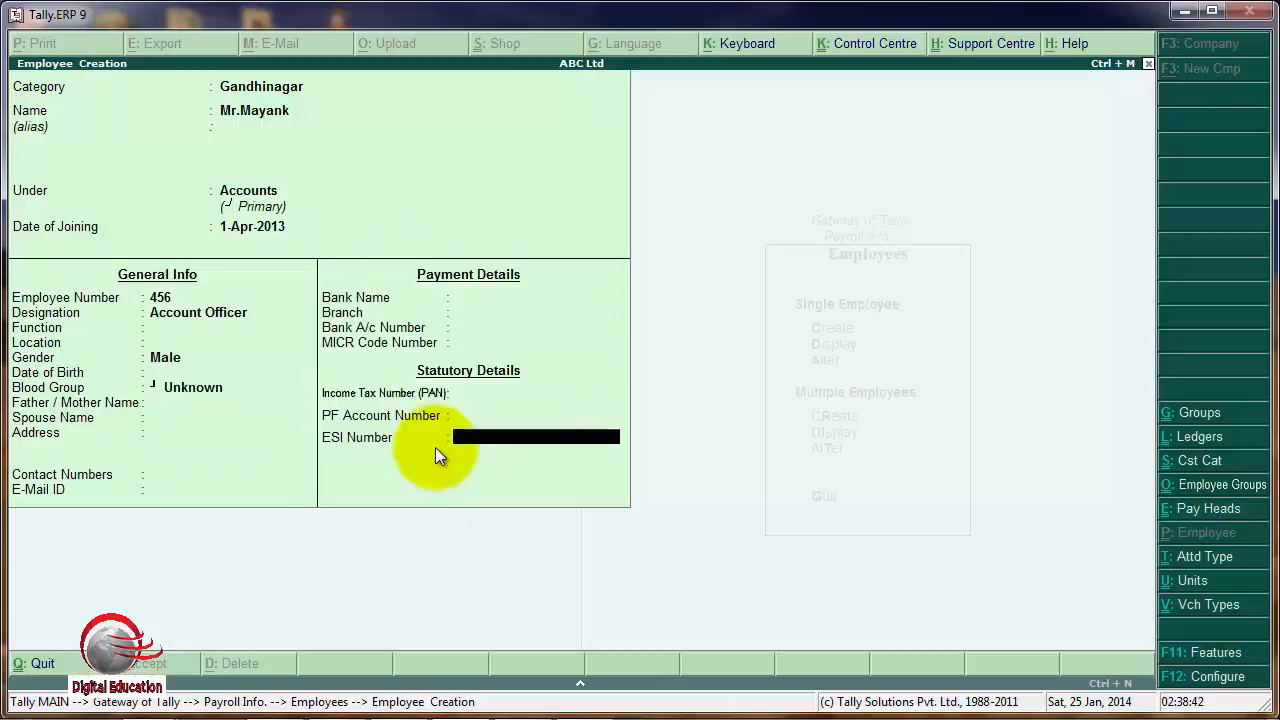
{"action": "key", "text": "Return"}
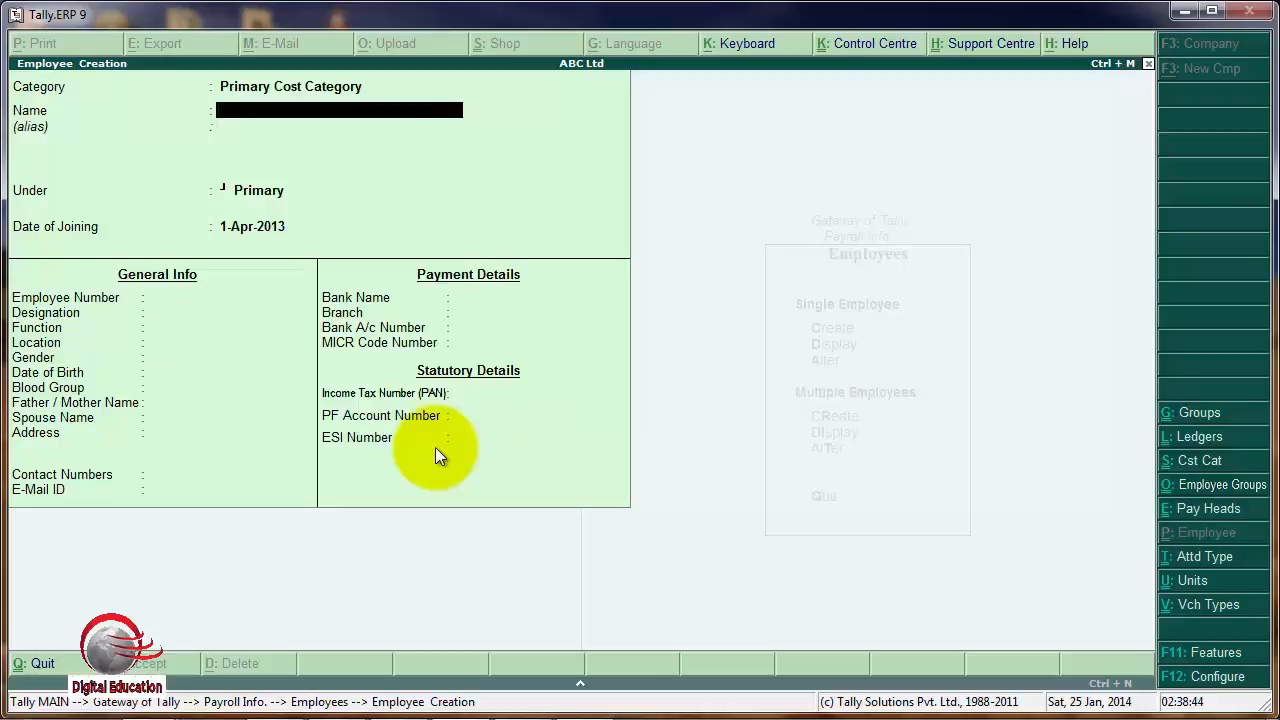
Leave employee creation without adding another employee and open the creation form for a new work unit.
{"action": "key", "text": "Escape"}
{"action": "key", "text": "Return"}
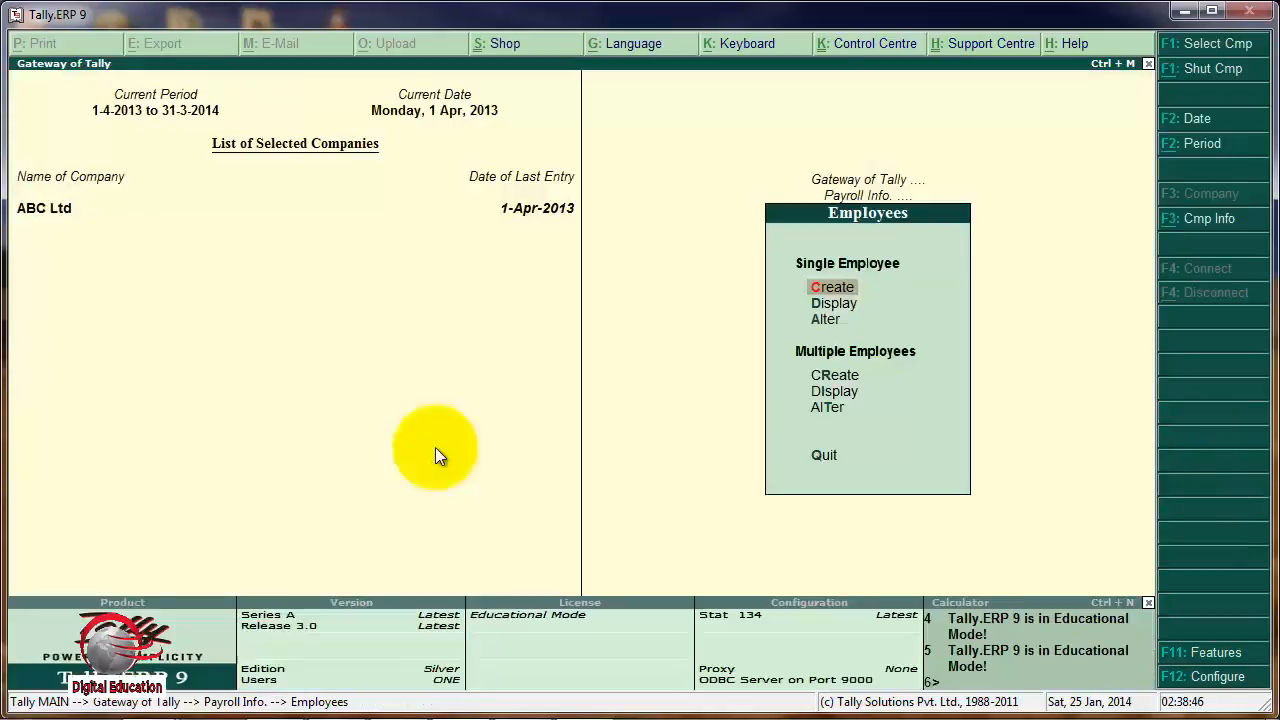
{"action": "key", "text": "Escape"}
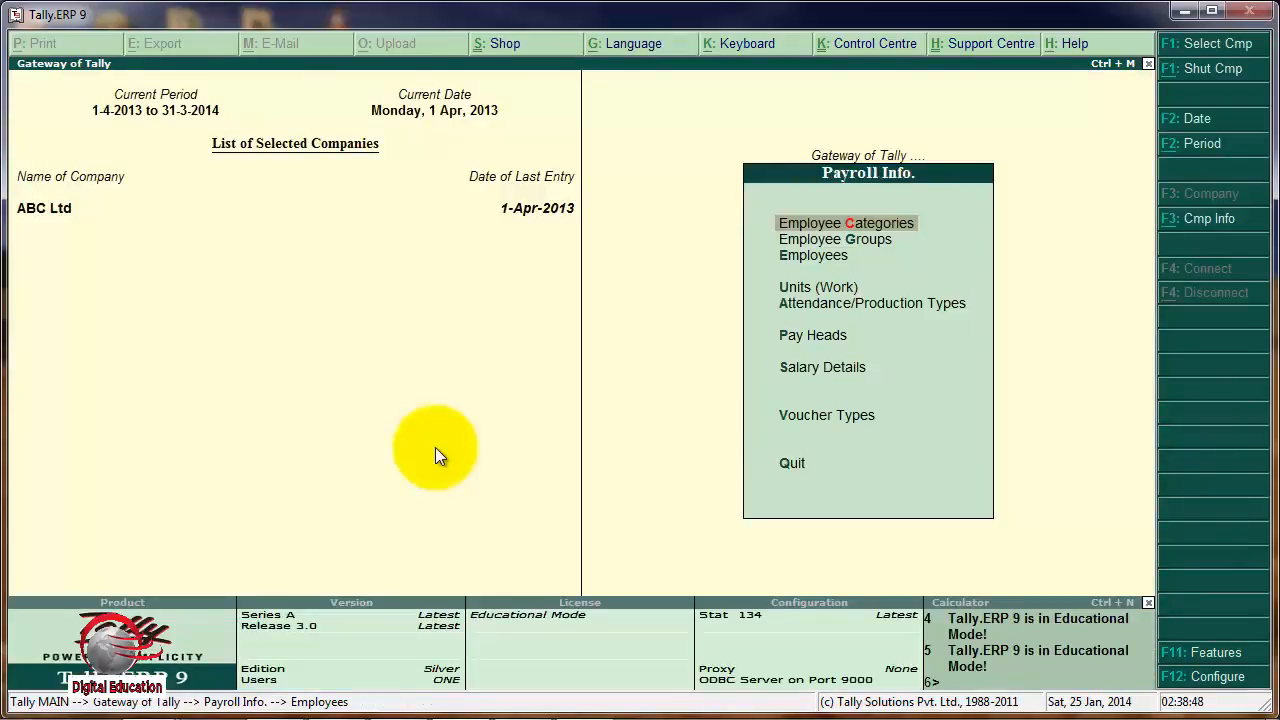
{"action": "key", "text": "Down"}
{"action": "key", "text": "Down"}
{"action": "key", "text": "Down"}
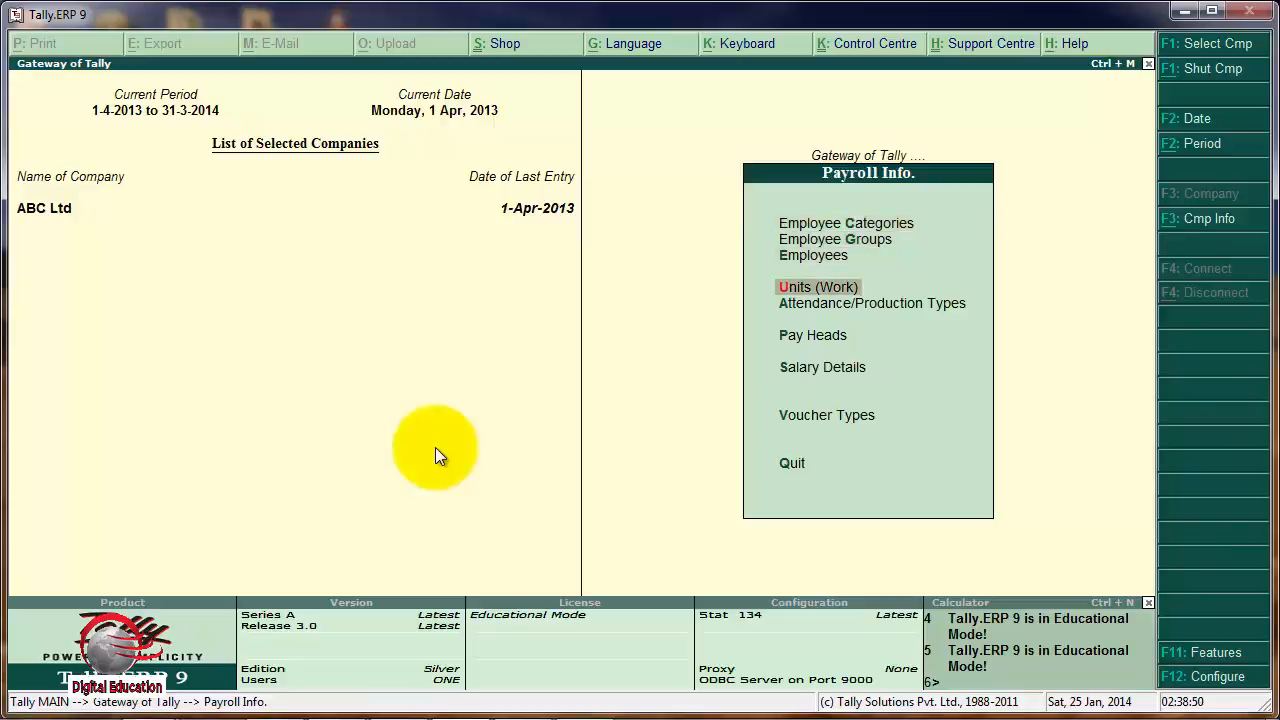
{"action": "left_click", "coordinate": [810, 288]}
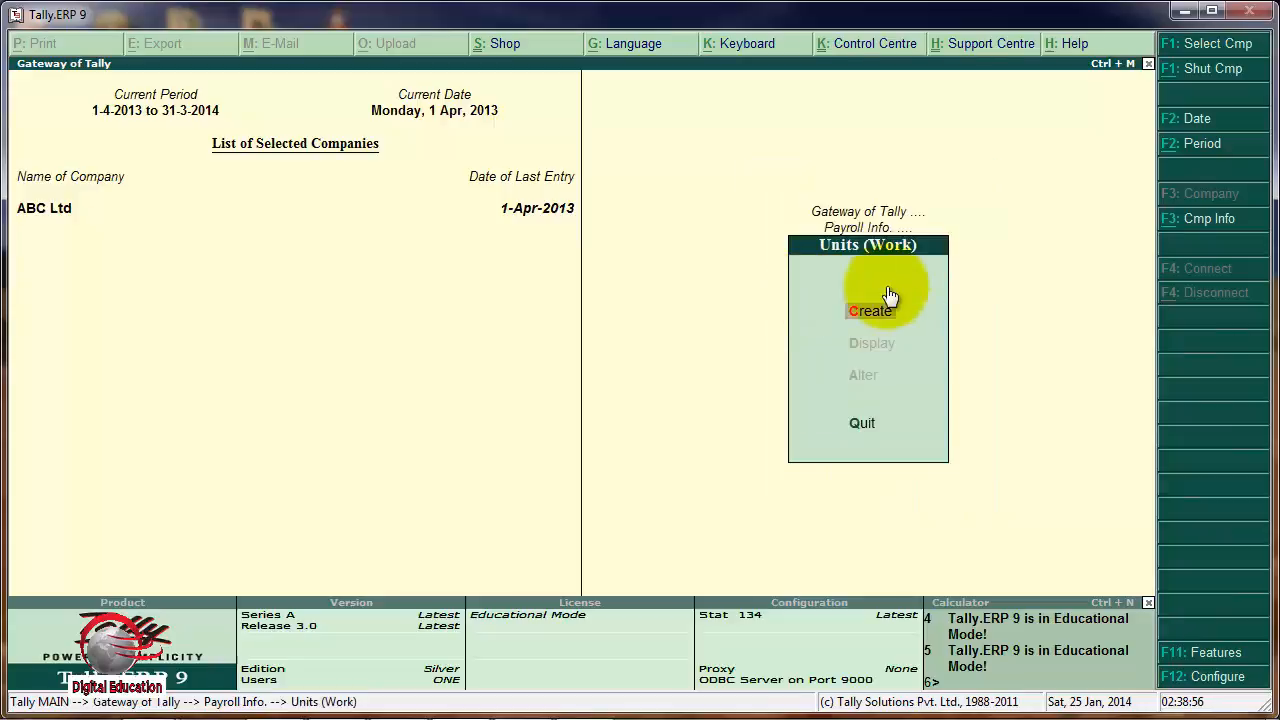
{"action": "left_click", "coordinate": [872, 315]}
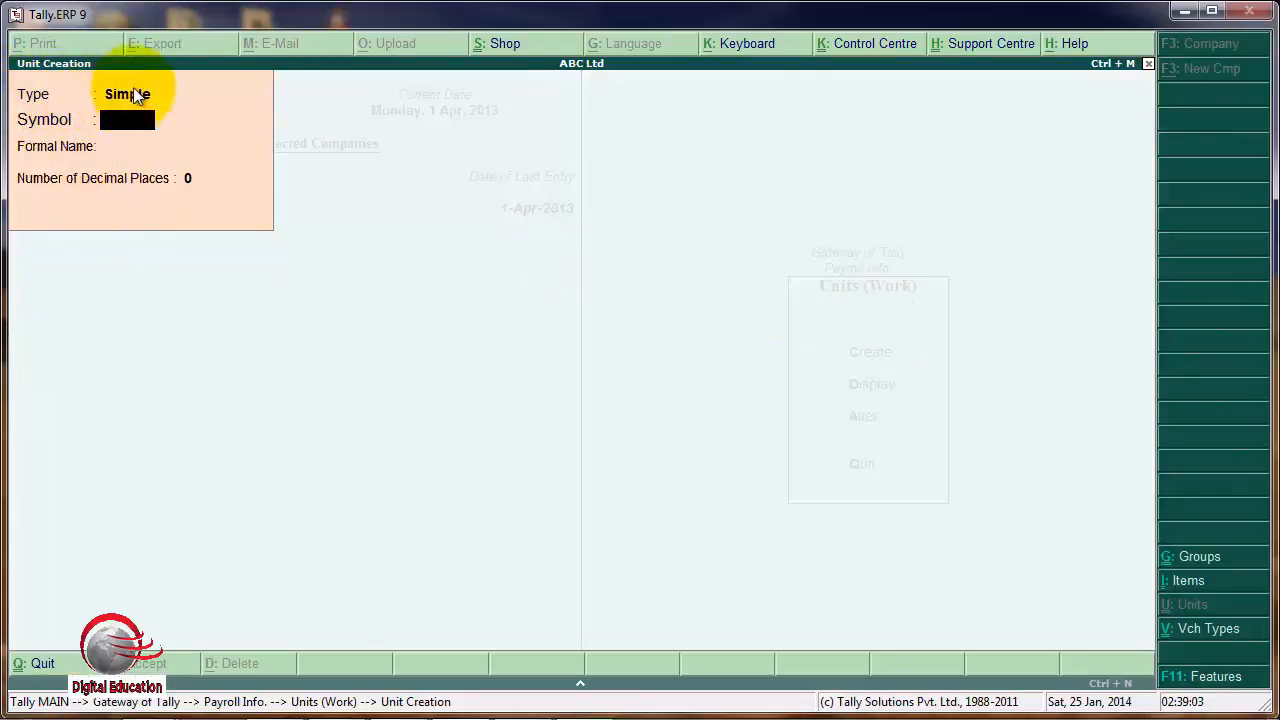
Create a simple work unit with the symbol hrs., formal name Hours and 0 decimal places.
{"action": "type", "text": "hr"}
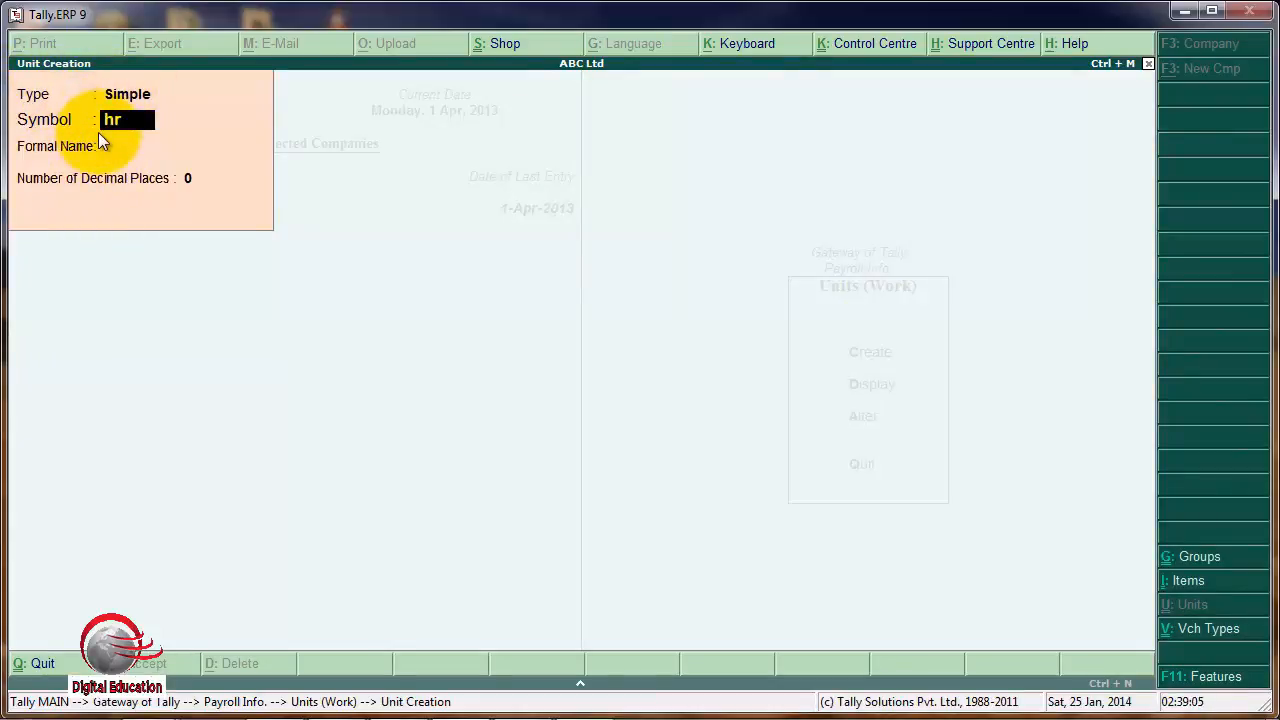
{"action": "type", "text": "s."}
{"action": "key", "text": "Return"}
{"action": "type", "text": "Hou"}
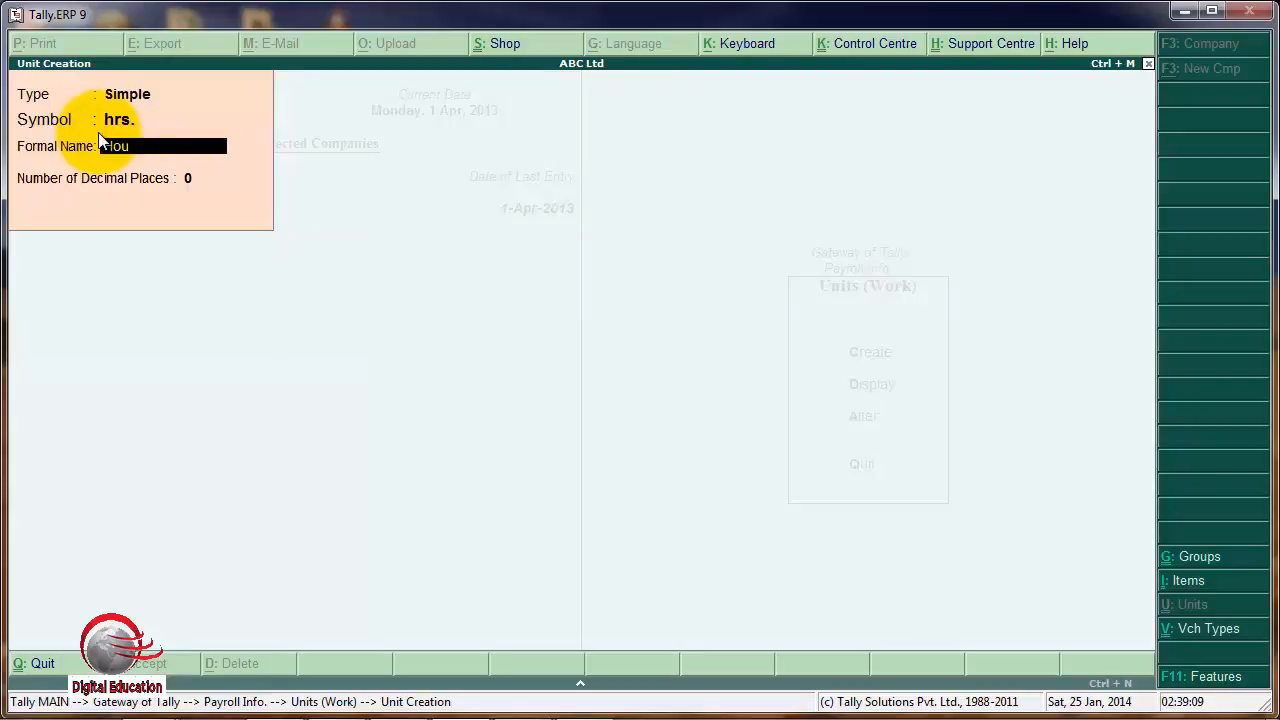
{"action": "type", "text": "rse"}
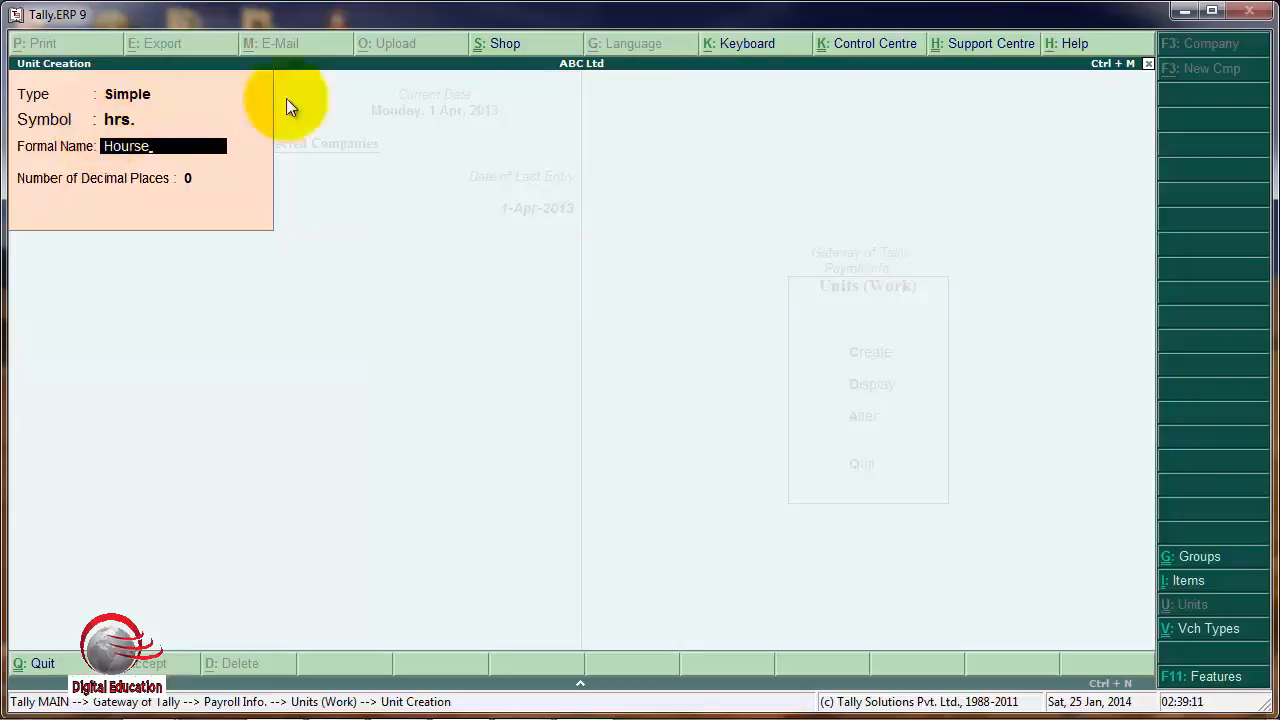
{"action": "key", "text": "BackSpace"}
{"action": "key", "text": "BackSpace"}
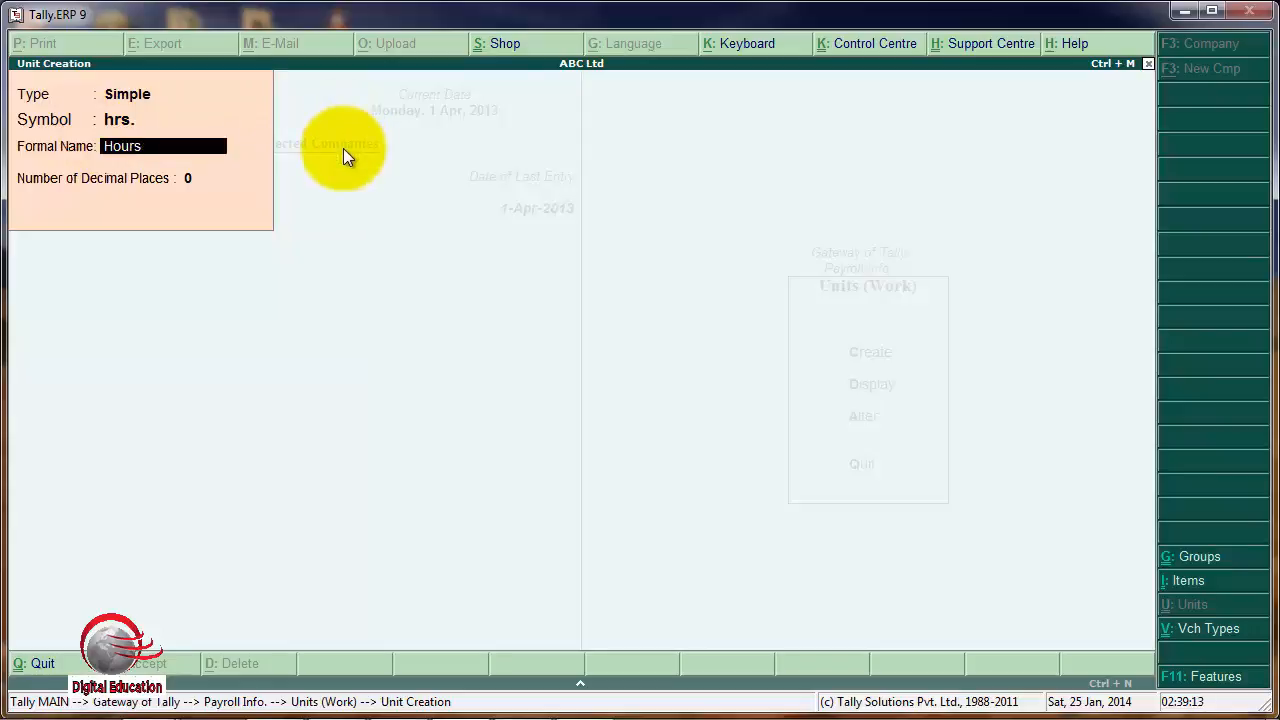
{"action": "type", "text": "s"}
{"action": "key", "text": "Return"}
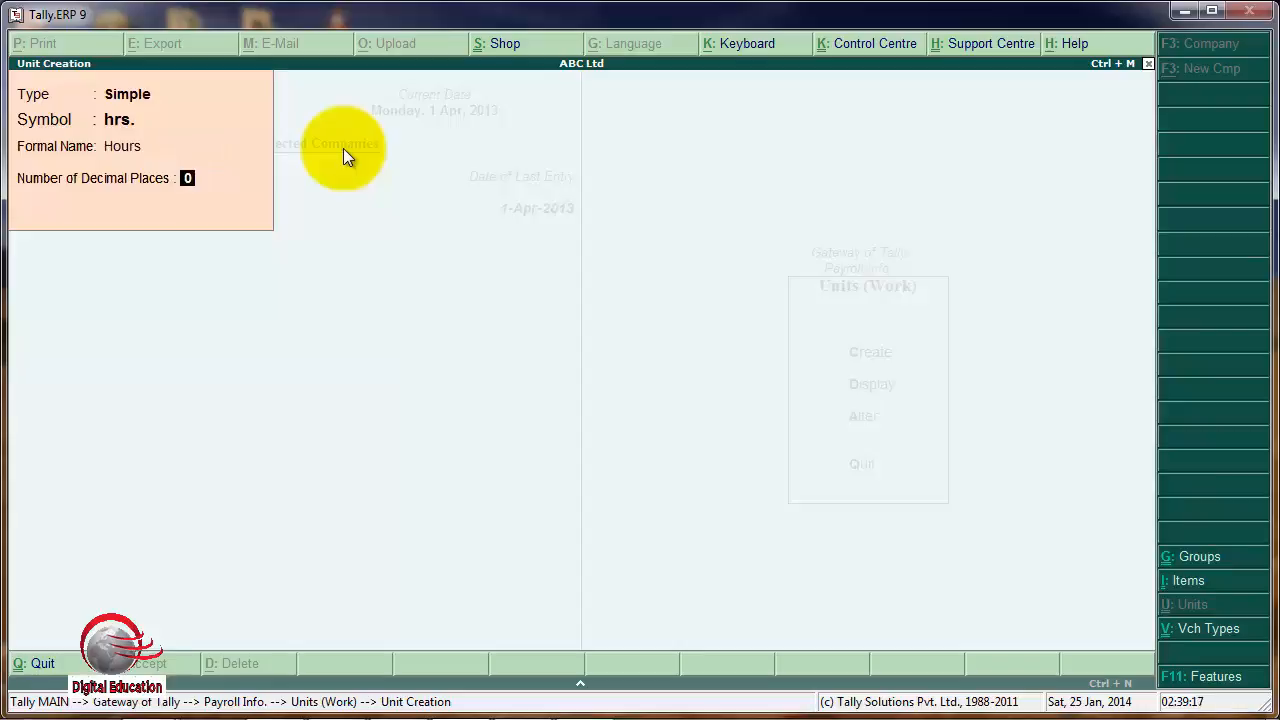
{"action": "key", "text": "Return"}
{"action": "key", "text": "Return"}
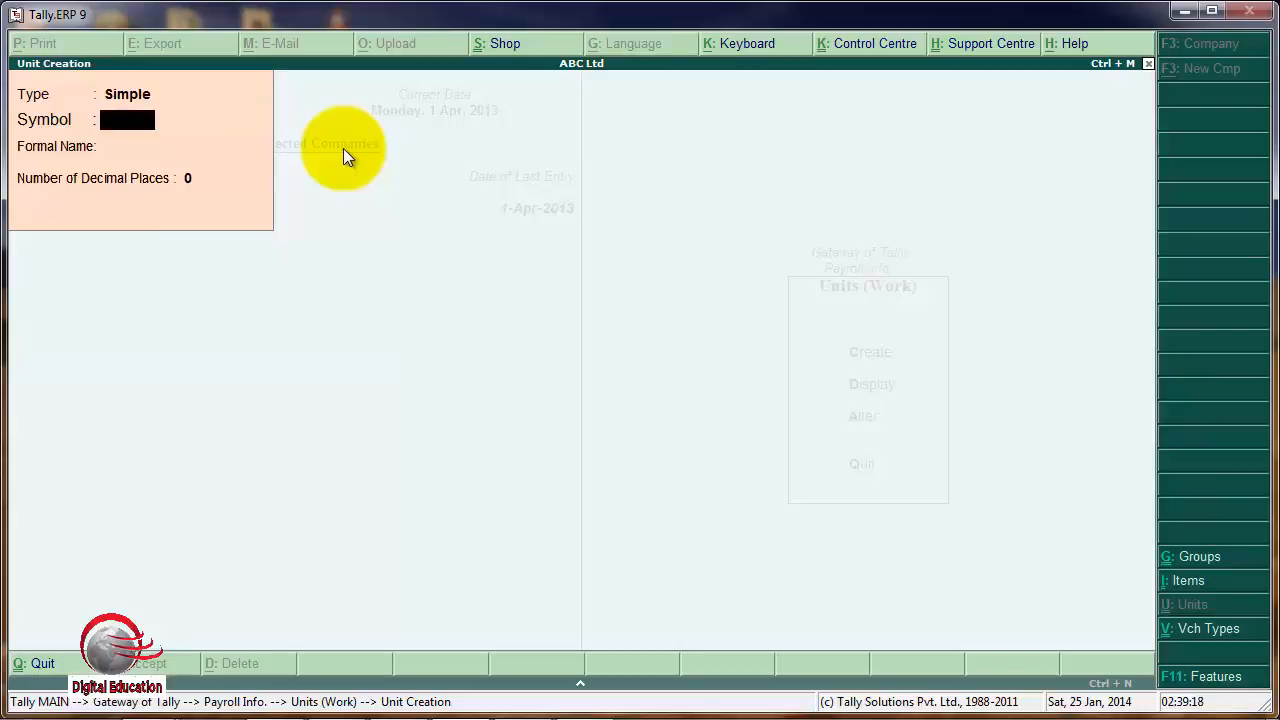
Create a simple work unit with the symbol Min, formal name Minute and 0 decimal places.
{"action": "type", "text": "Min"}
{"action": "key", "text": "Return"}
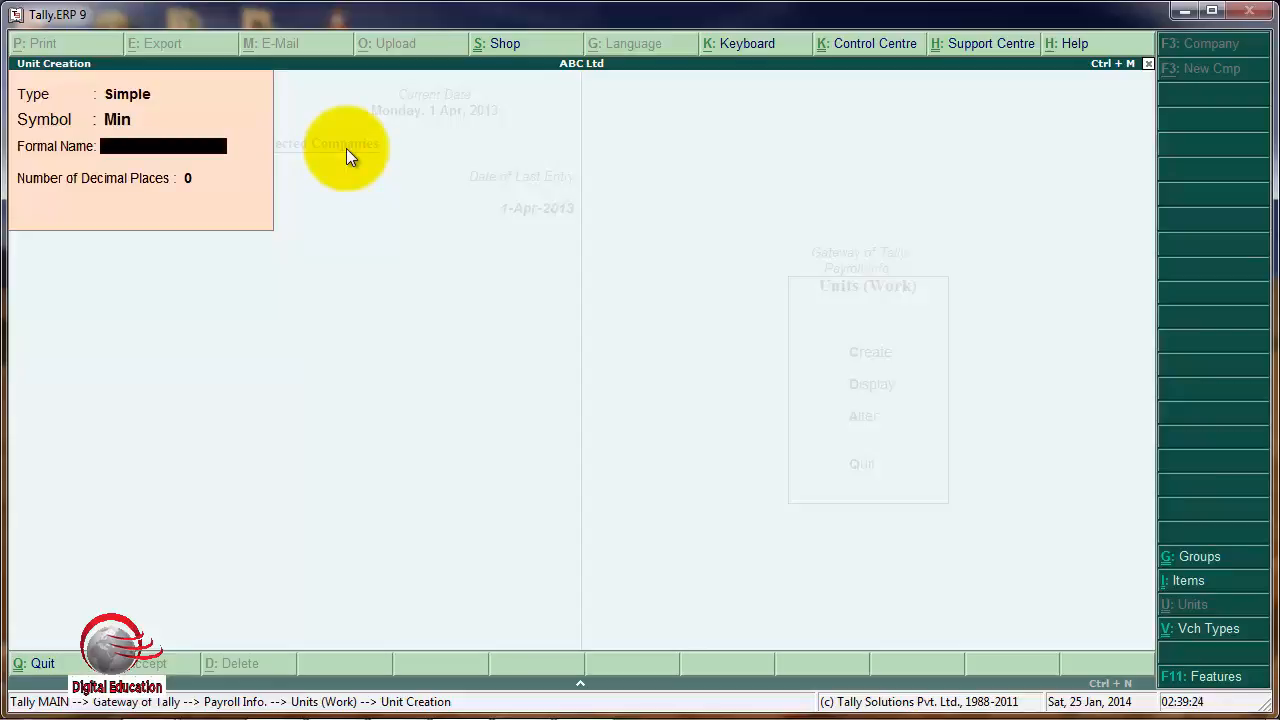
{"action": "type", "text": "Minute"}
{"action": "key", "text": "Return"}
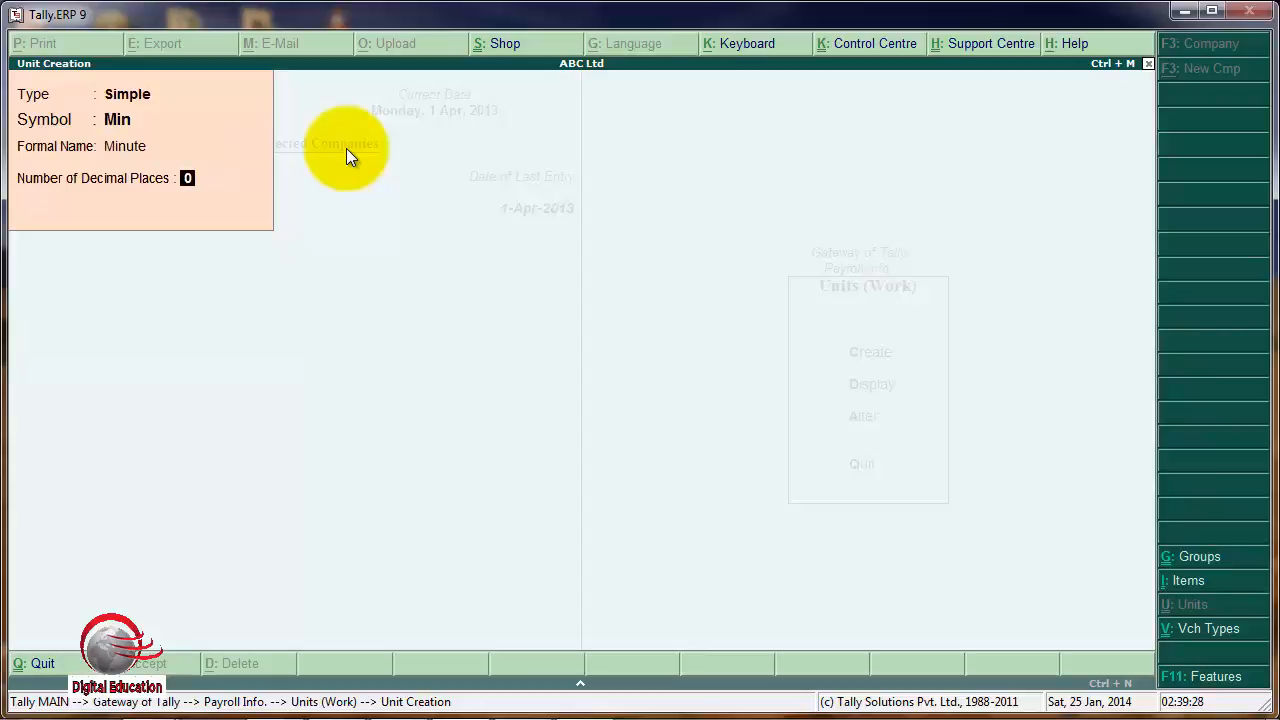
{"action": "key", "text": "Return"}
{"action": "key", "text": "Return"}
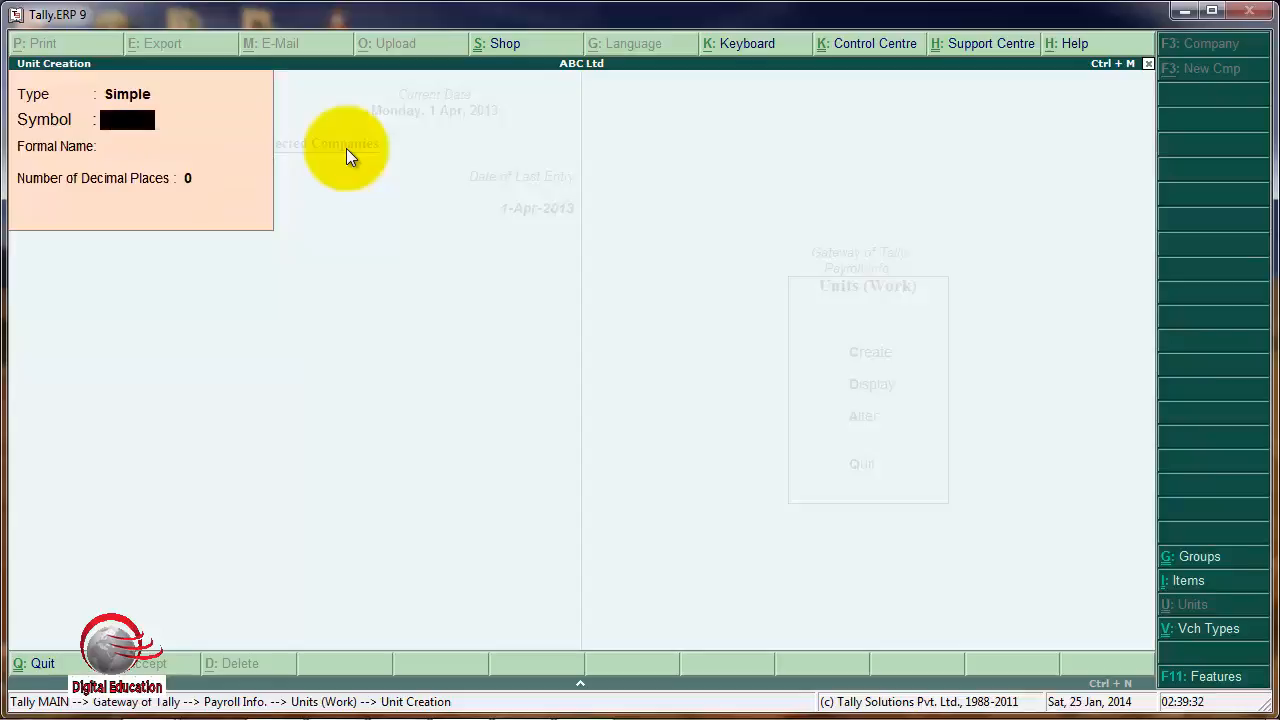
Leave unit creation and go to the Attendance/Production Types in the payroll masters.
{"action": "key", "text": "Escape"}
{"action": "key", "text": "Return"}
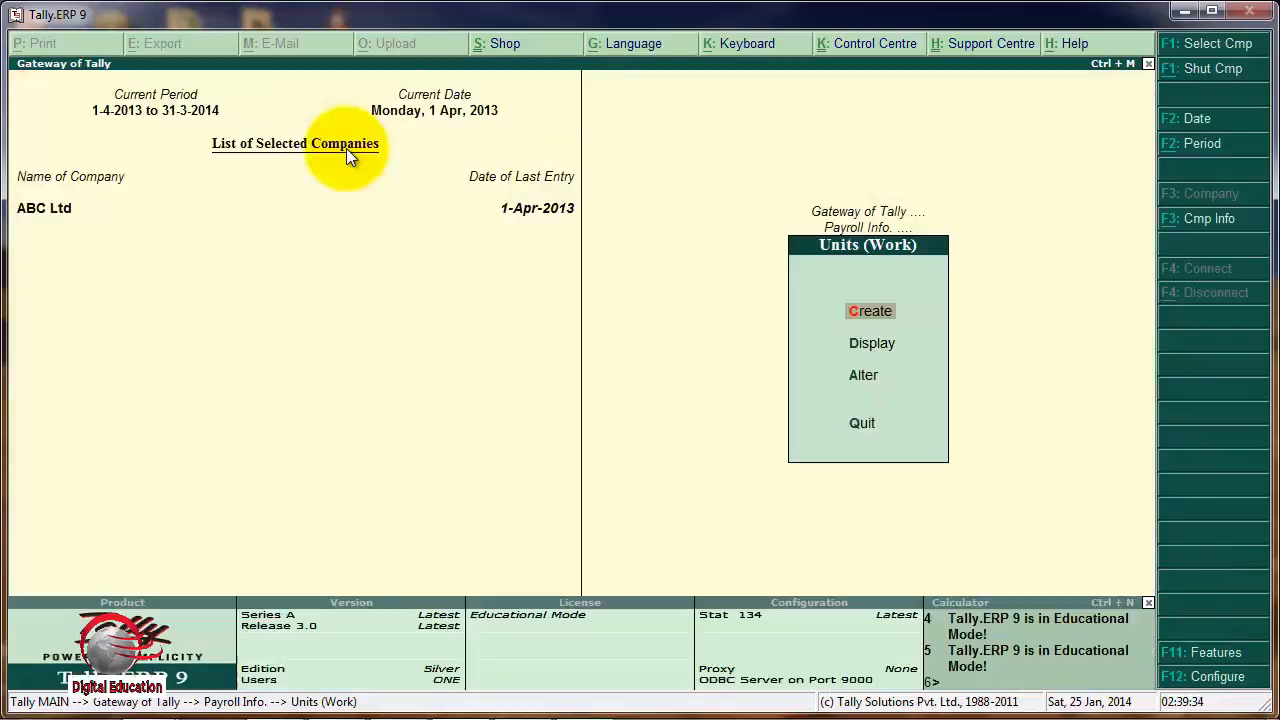
{"action": "key", "text": "Escape"}
{"action": "key", "text": "Down"}
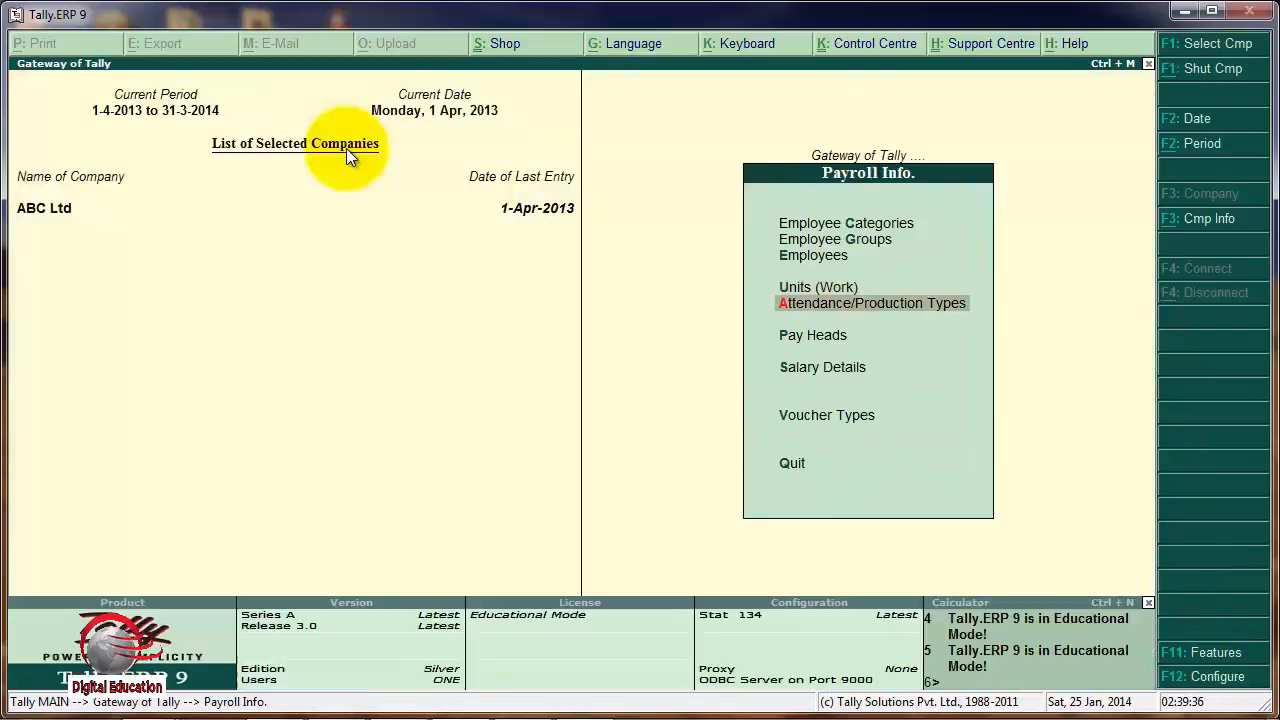